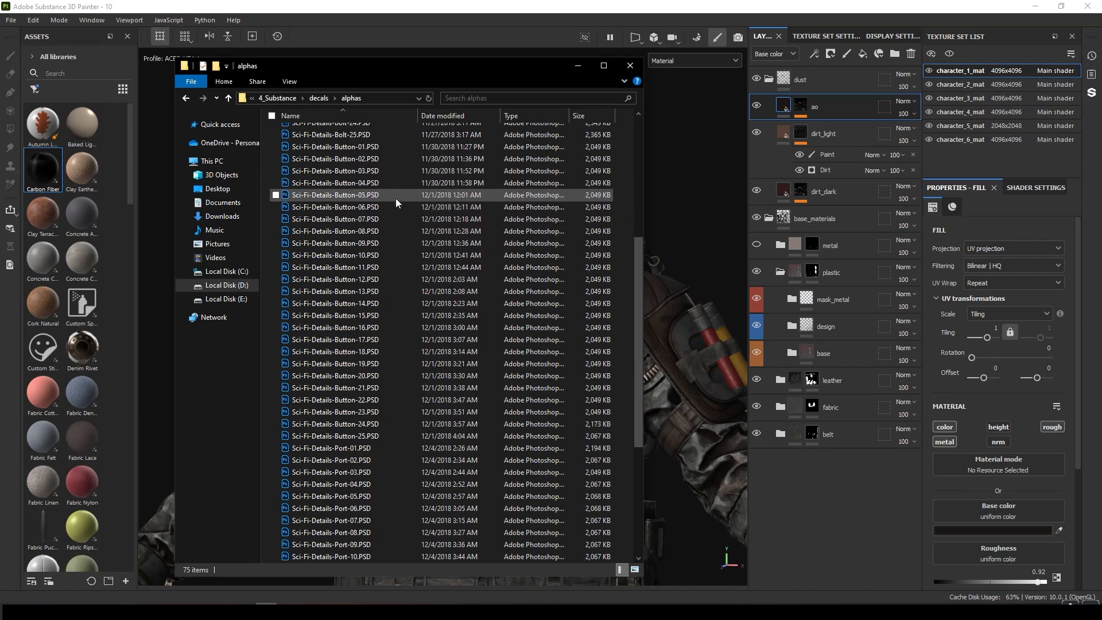
Import the 75 Sci-Fi-Details PSD files from the alphas folder by dropping them onto the assets panel.
scroll(610, 258, "down", 6)
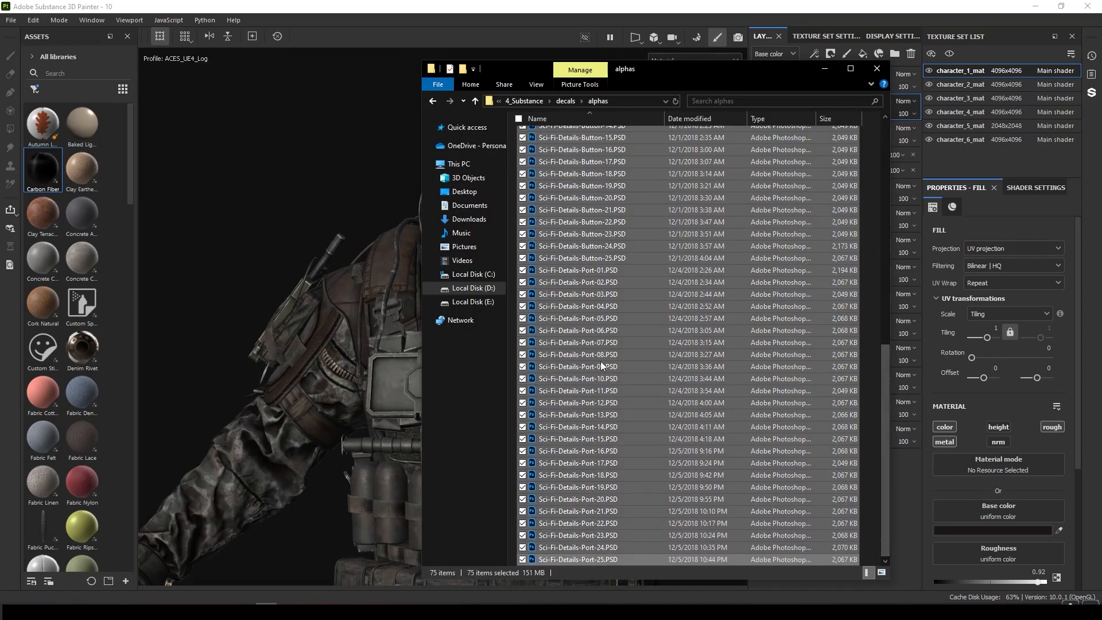
left_click_drag(641, 223, 92, 274)
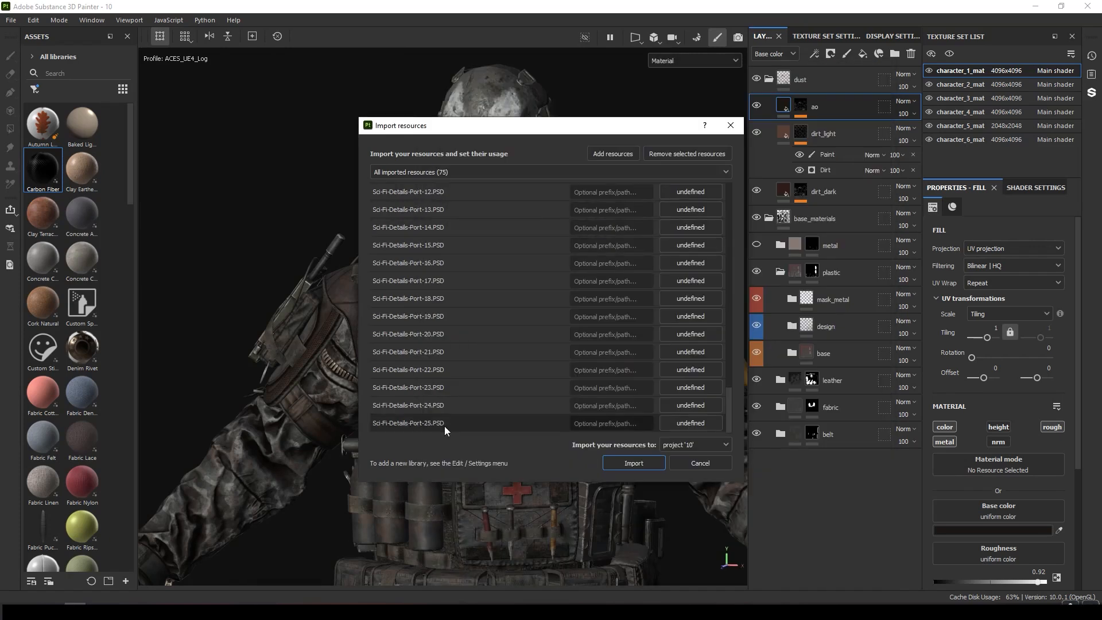
left_click(445, 426, "shift")
scroll(487, 336, "up", 15)
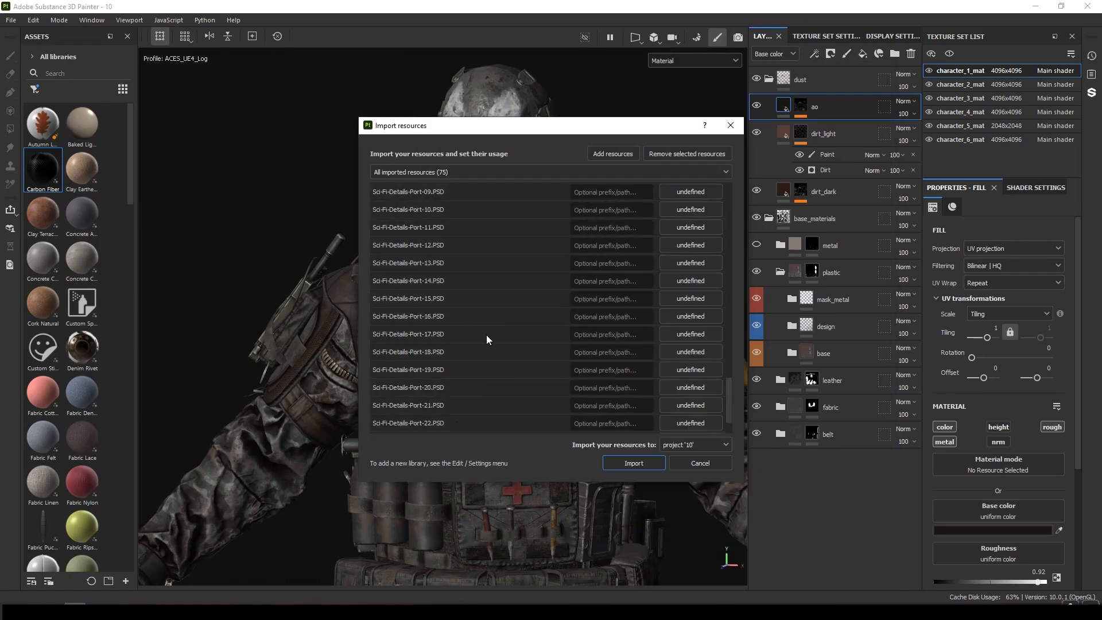
Set the prefix of all imported resources to hafez and their usage to alpha.
left_click(601, 193)
type("hafez")
left_click(693, 193)
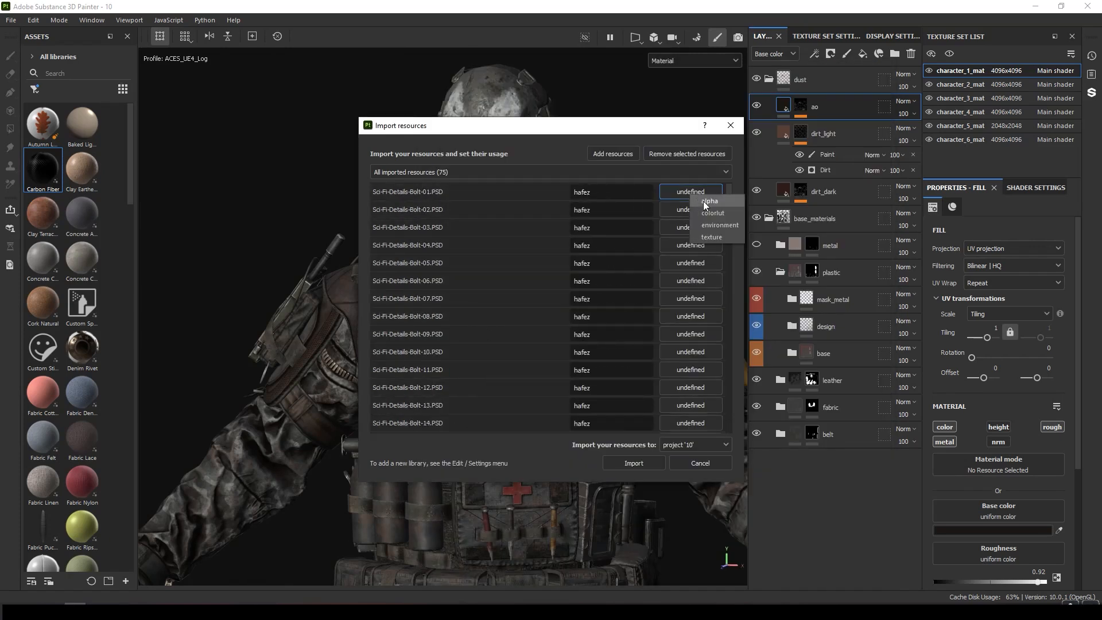
left_click(709, 201)
Import the resources into the your_assets library.
left_click(694, 445)
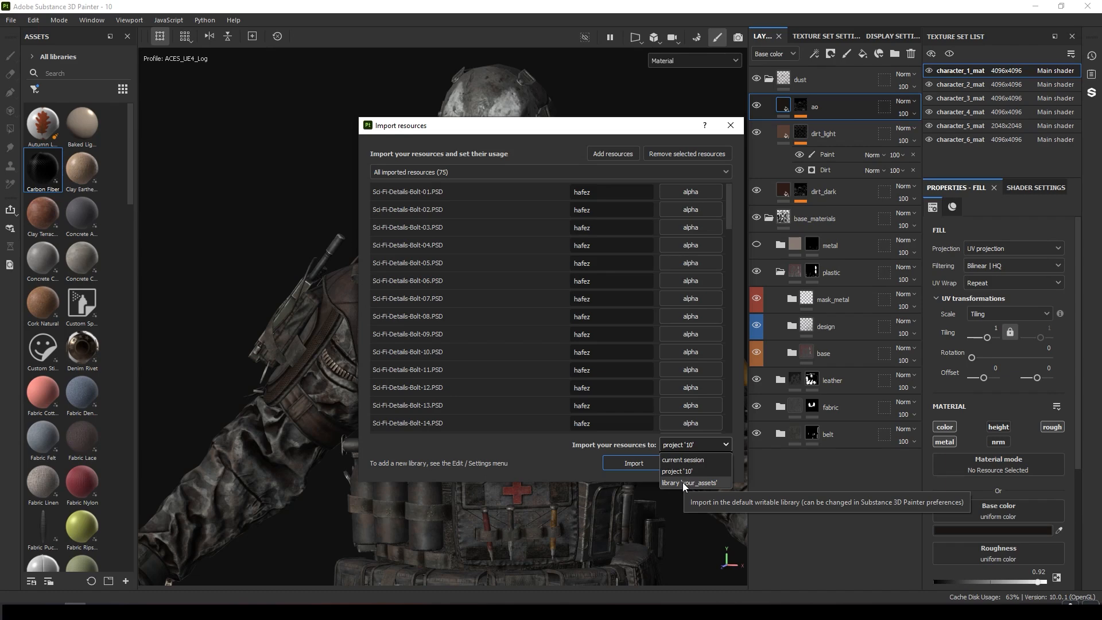
left_click(683, 482)
left_click(637, 464)
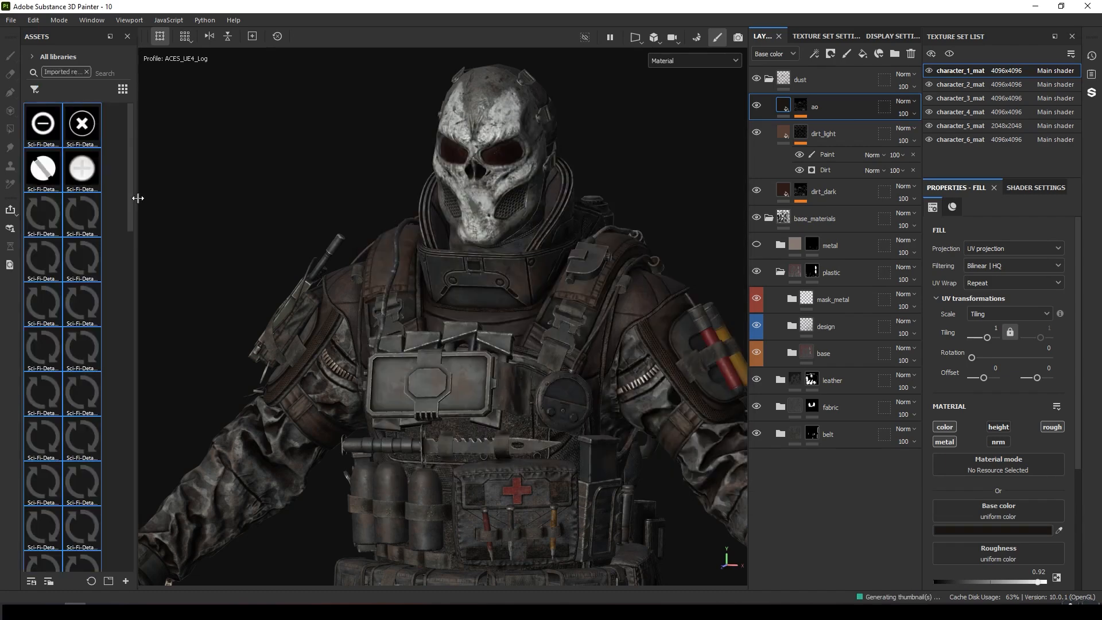
Widen the assets panel, drop in the alpha and texture JPGs, and give the alpha files alpha usage and the hafez prefix.
left_click_drag(309, 194, 356, 190)
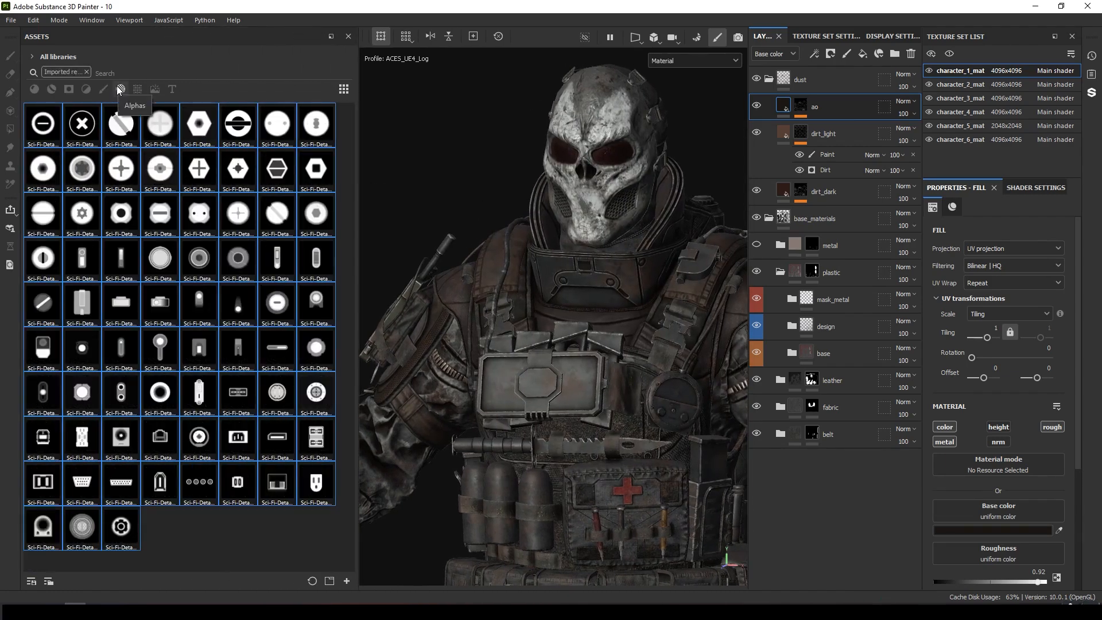
mouse_move(680, 150)
left_mouse_down()
mouse_move(693, 201)
mouse_move(204, 280)
mouse_move(247, 279)
left_mouse_up()
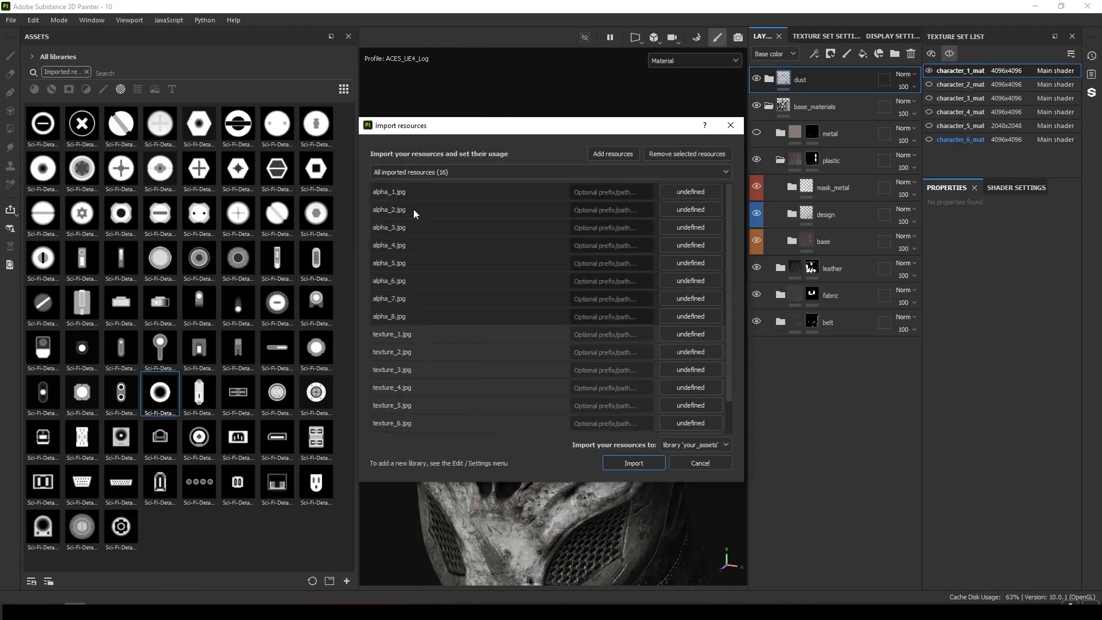
left_click(692, 202)
left_click(729, 205)
left_click(628, 193)
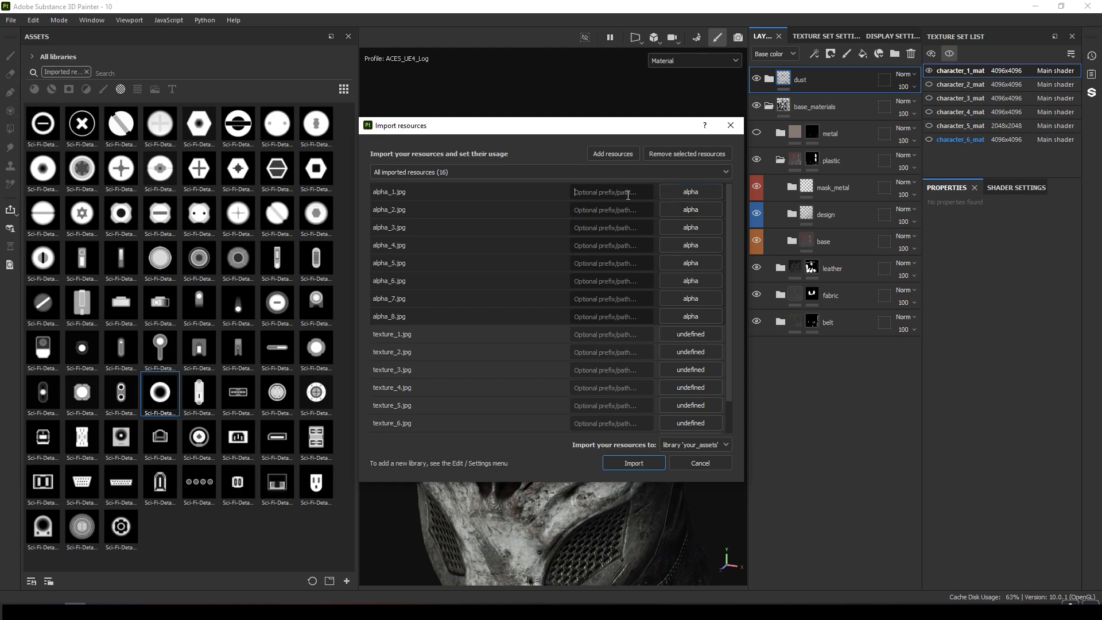
type("hafez")
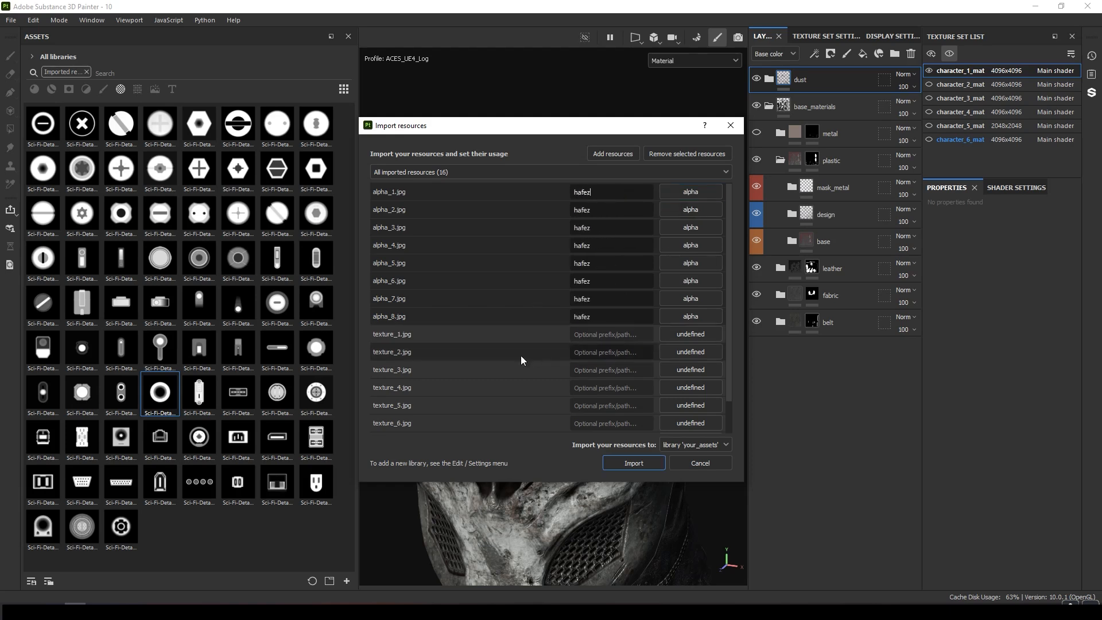
Set the usage of texture_1 to texture_8 to texture and import everything into the your_assets library.
scroll(397, 304, "down", 1)
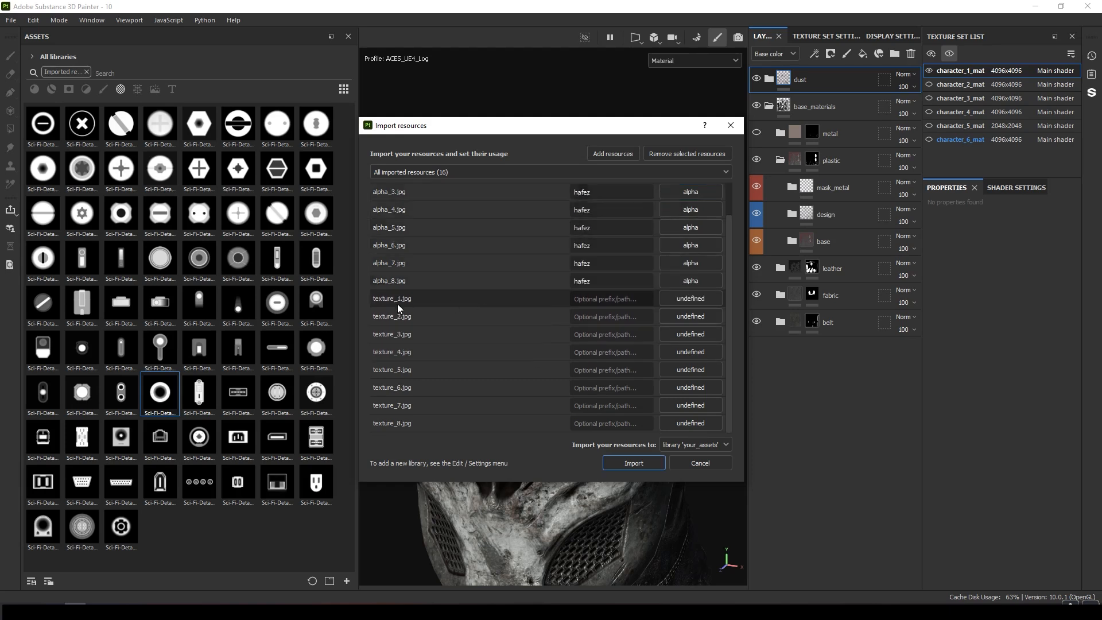
left_click(689, 302)
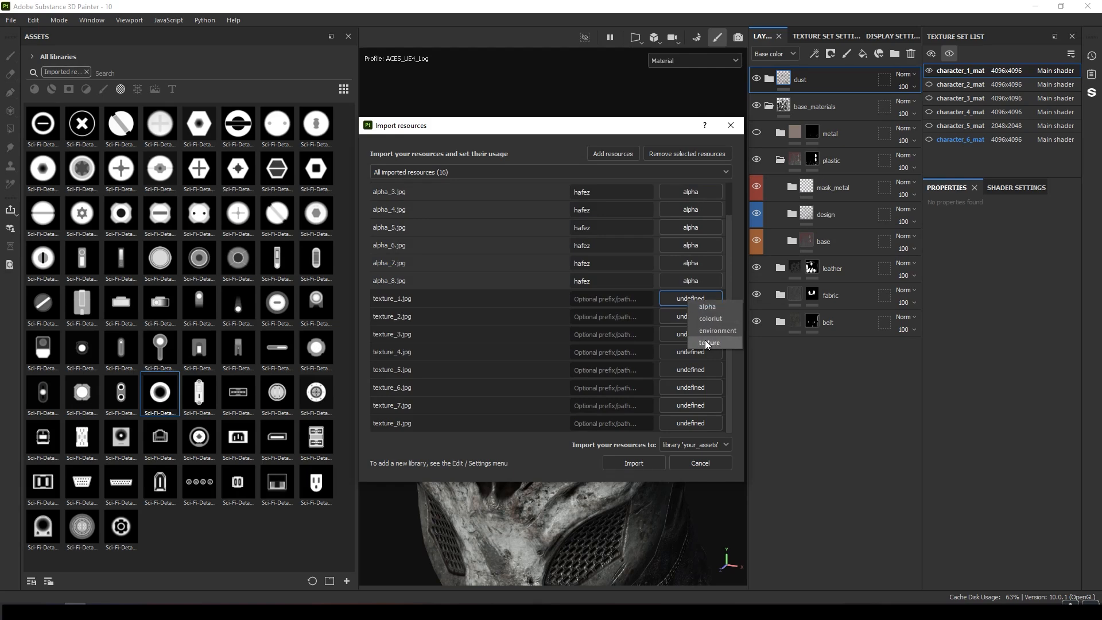
left_click(707, 342)
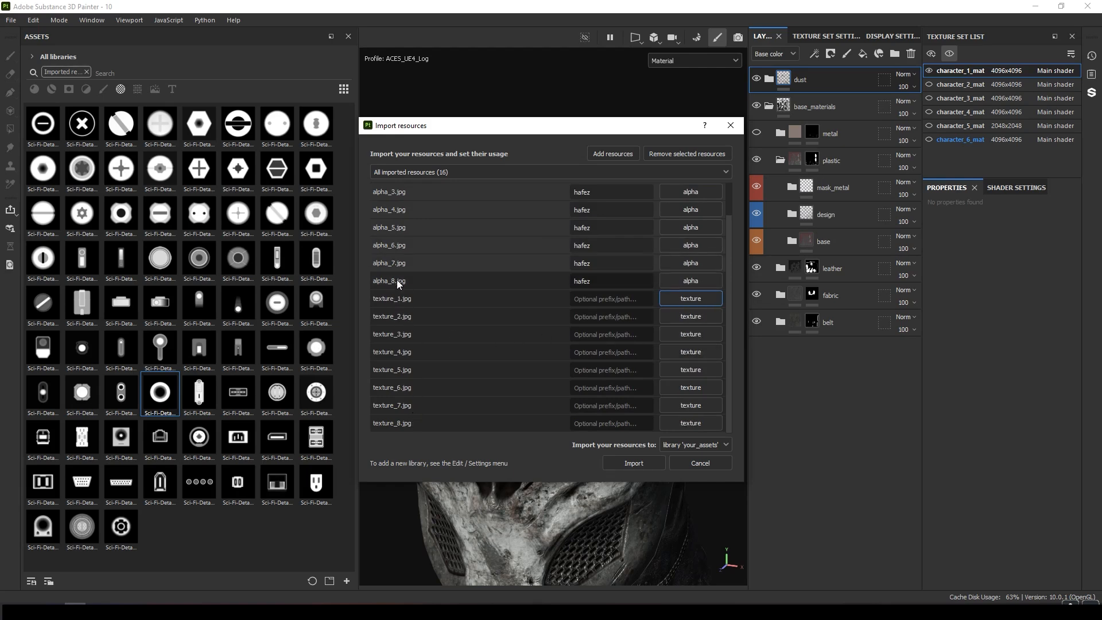
left_click(625, 467)
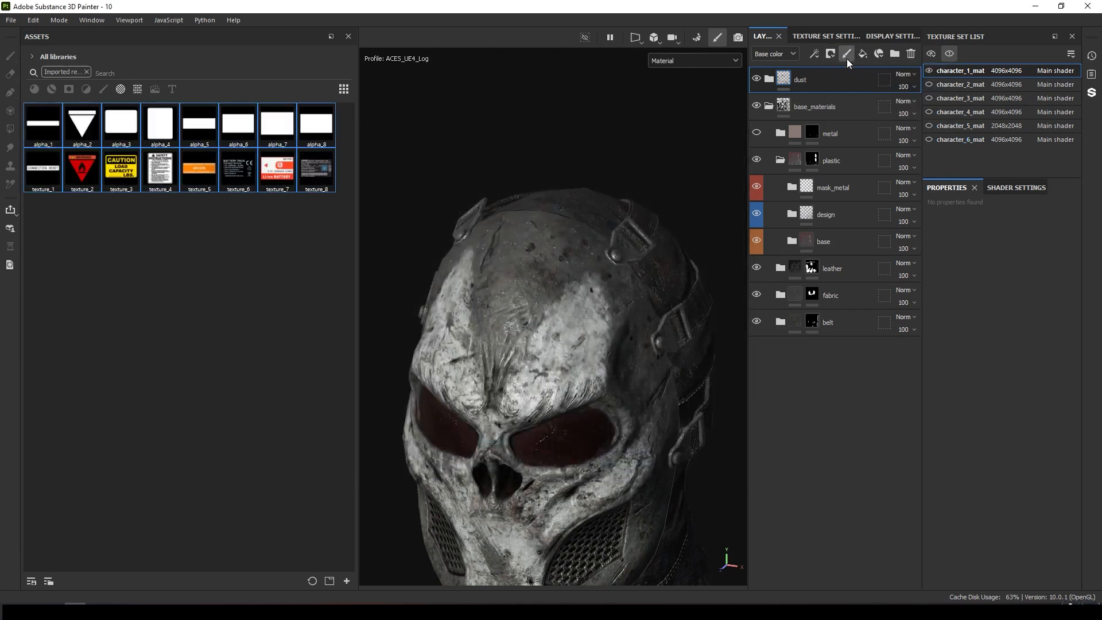
Add a new paint layer, using texture_2 as its base color and alpha_2 as the brush alpha.
left_click(847, 54)
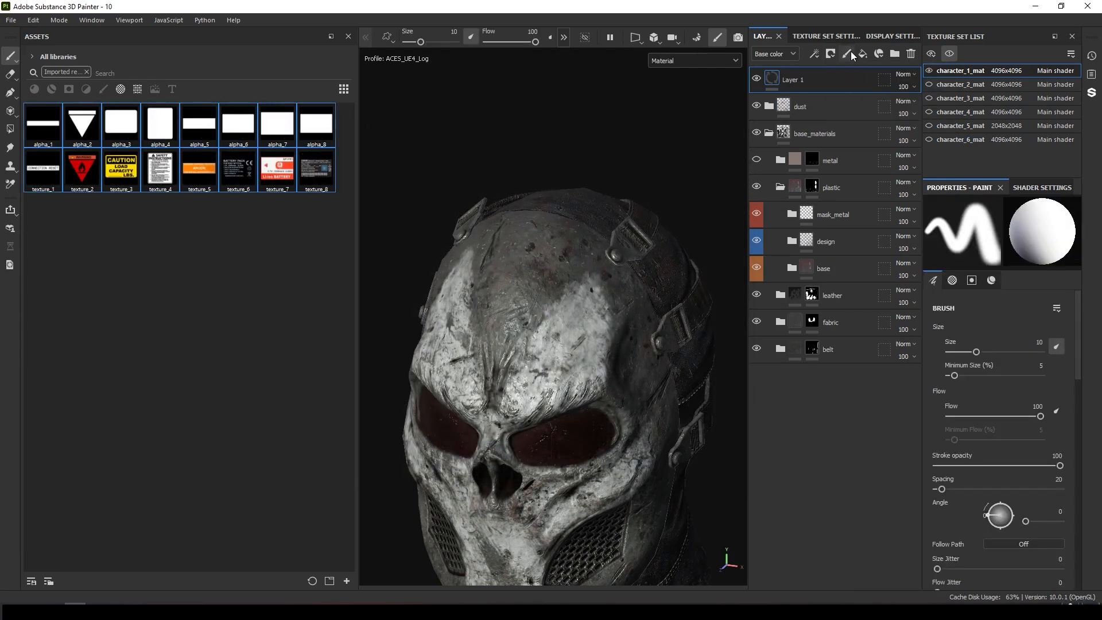
mouse_move(82, 170)
left_mouse_down()
mouse_move(513, 459)
mouse_move(983, 455)
mouse_move(975, 463)
left_mouse_up()
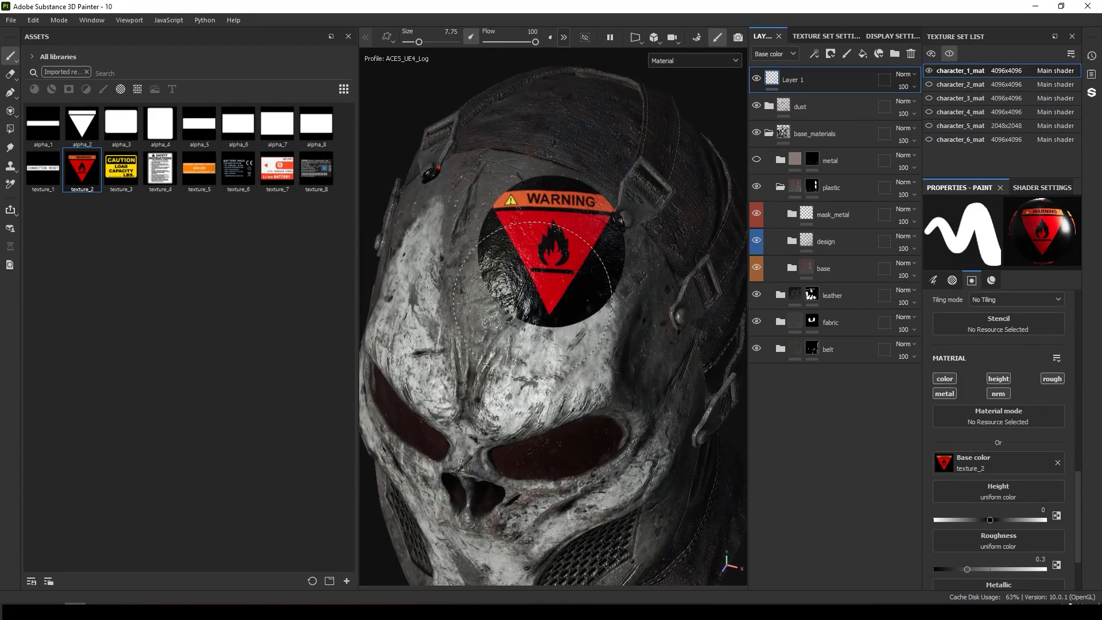
key("ctrl+z")
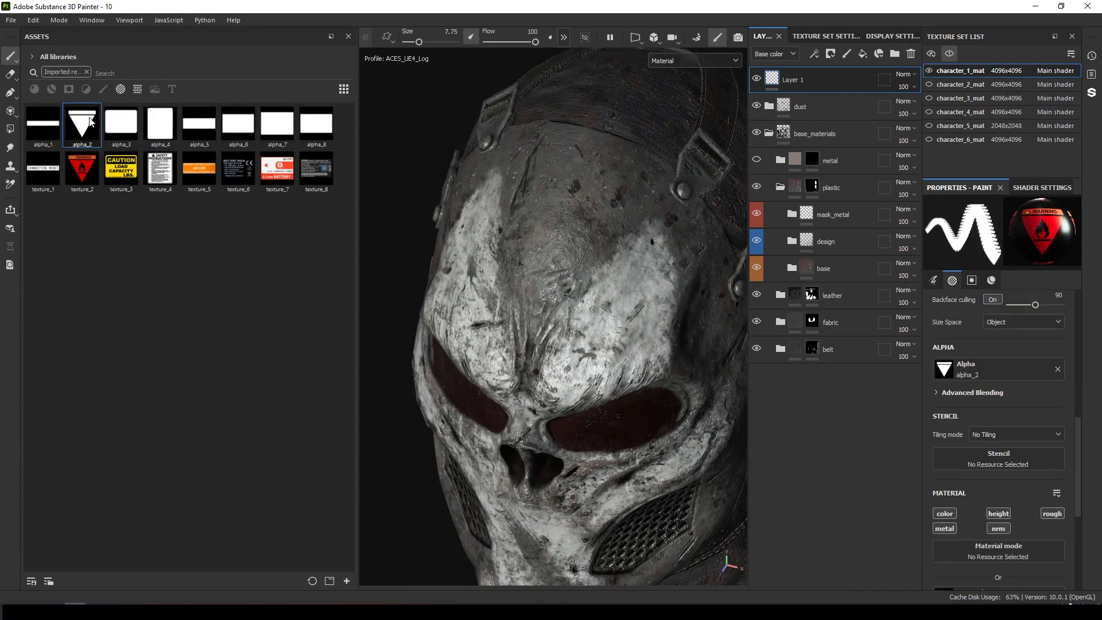
mouse_move(89, 119)
left_mouse_down()
mouse_move(1007, 372)
mouse_move(947, 375)
left_mouse_up()
Stamp three triangular warning decals onto the mask's forehead.
mouse_move(500, 216)
left_mouse_down("alt")
mouse_move(565, 231)
mouse_move(531, 223)
left_mouse_up("alt")
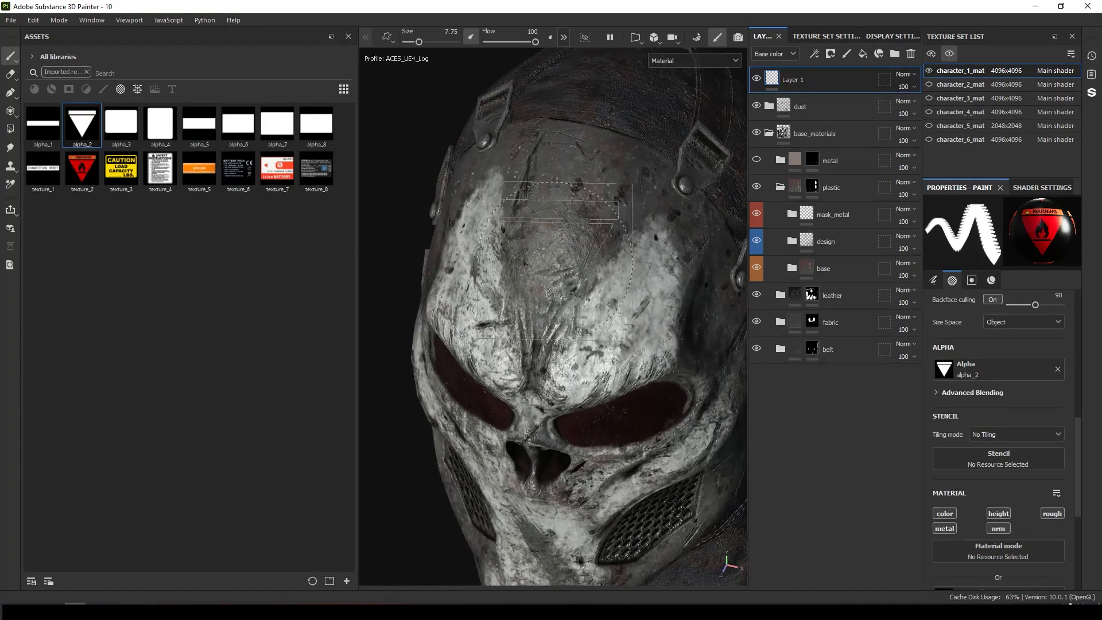
right_click_drag(597, 216, 571, 218, "ctrl")
left_click_drag(528, 224, 554, 232, "alt")
left_click(554, 235)
left_click_drag(626, 451, 588, 447, "alt")
left_click(664, 229)
left_click_drag(660, 343, 600, 329, "alt")
left_click(621, 339)
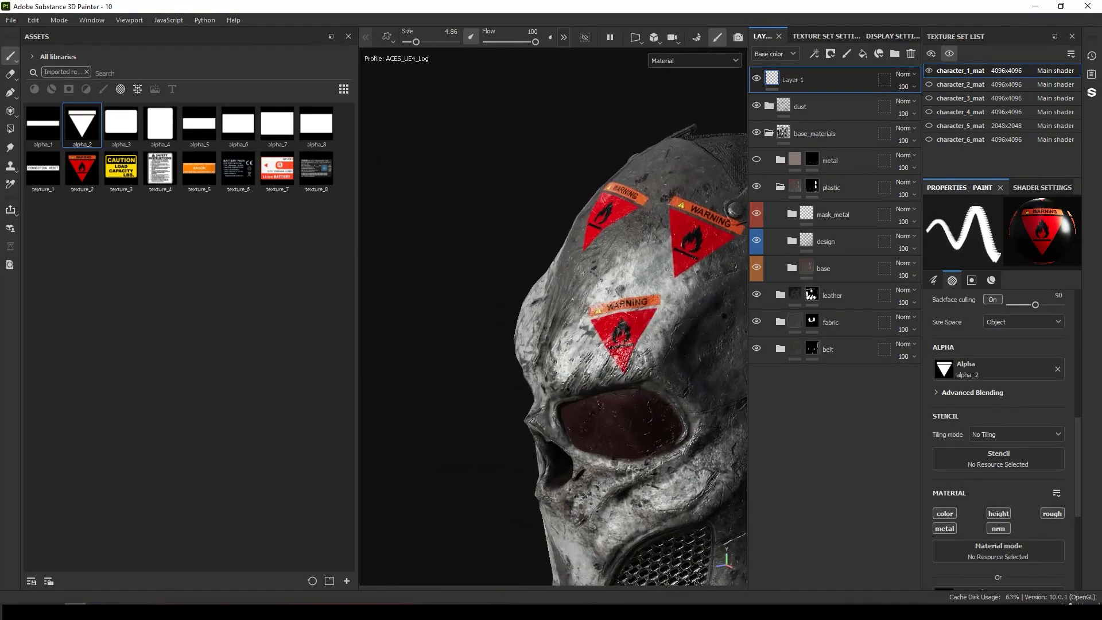
right_click_drag(601, 328, 450, 221, "alt")
left_click_drag(600, 271, 677, 292, "alt")
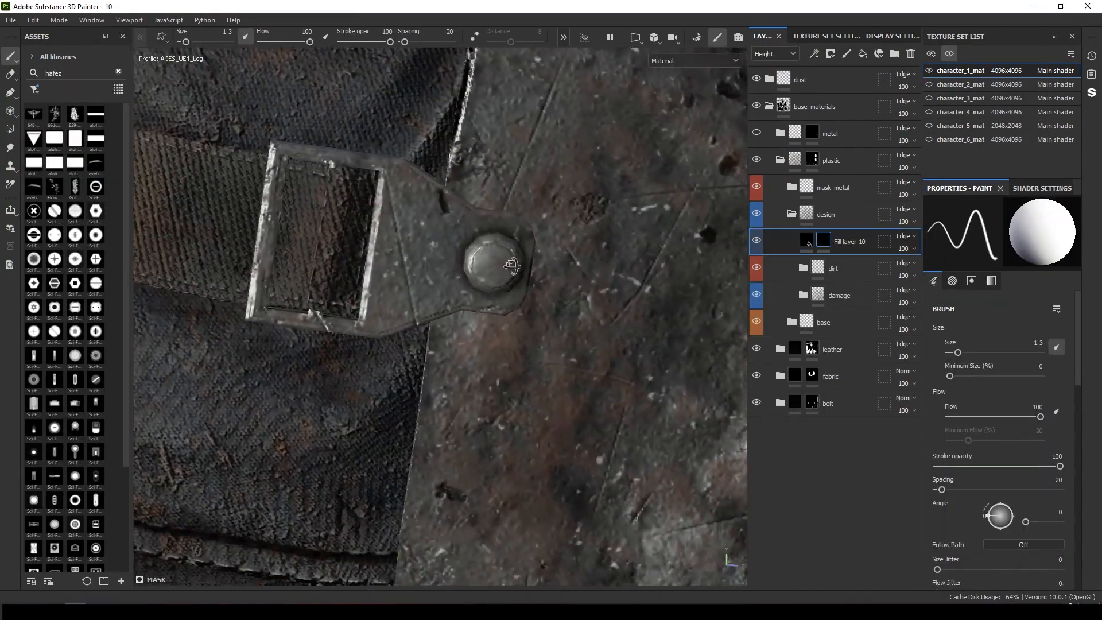
left_click_drag(511, 266, 531, 263, "alt")
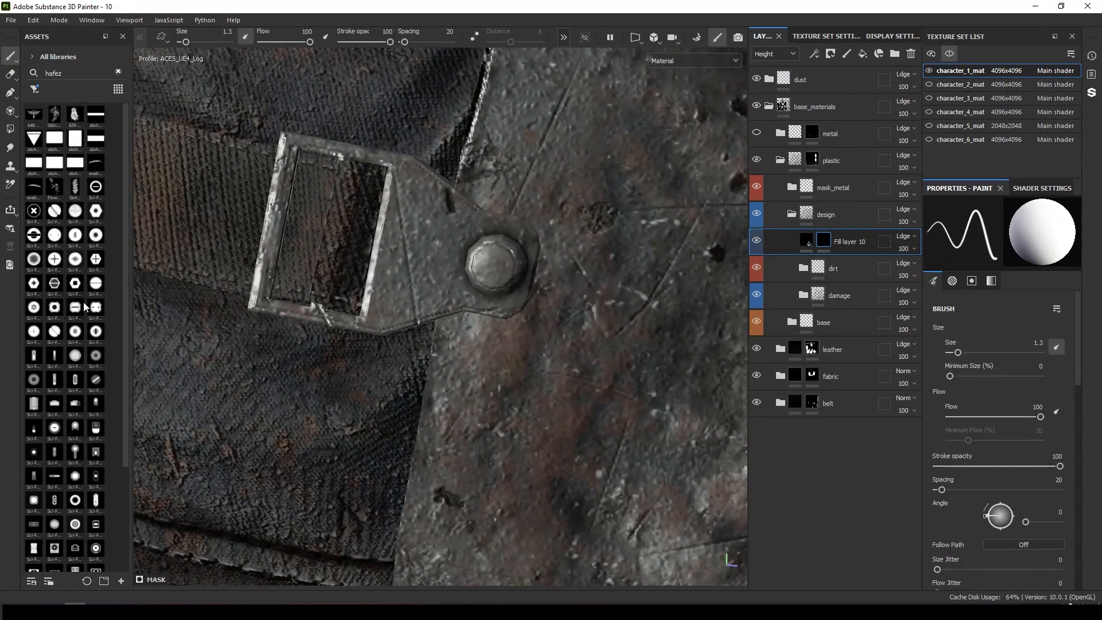
Pick a sci-fi bolt alpha and stamp a hex bolt onto the strap rivet in Fill layer 10's height mask.
right_click_drag(532, 263, 499, 246, "alt")
left_click(96, 235)
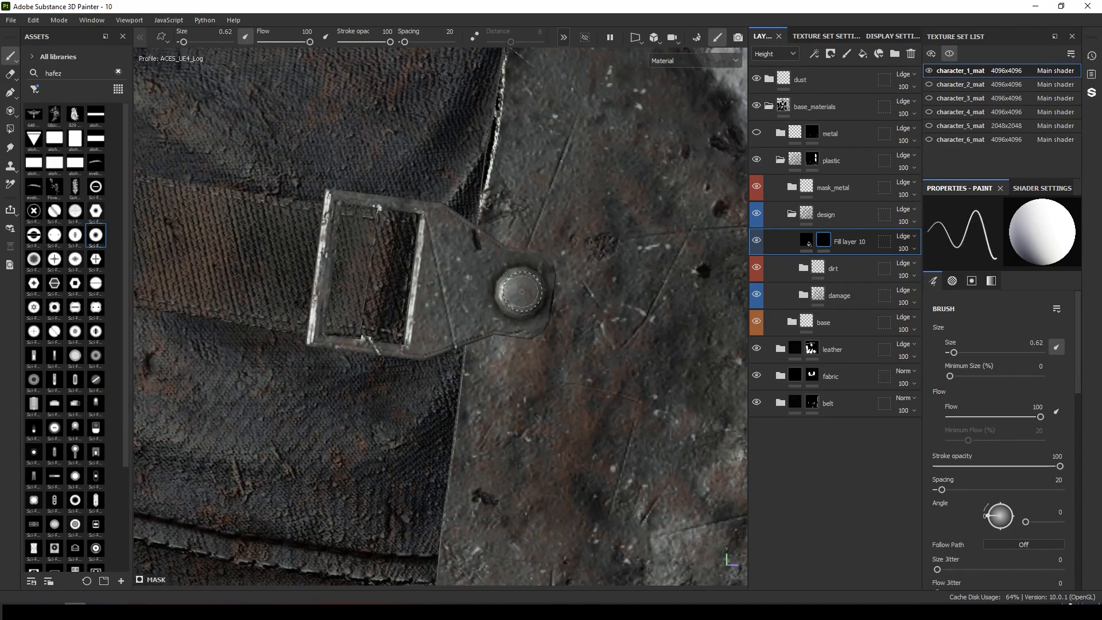
right_click_drag(548, 380, 510, 275, "alt")
left_click_drag(511, 275, 637, 174, "alt")
right_click_drag(637, 175, 952, 402, "alt")
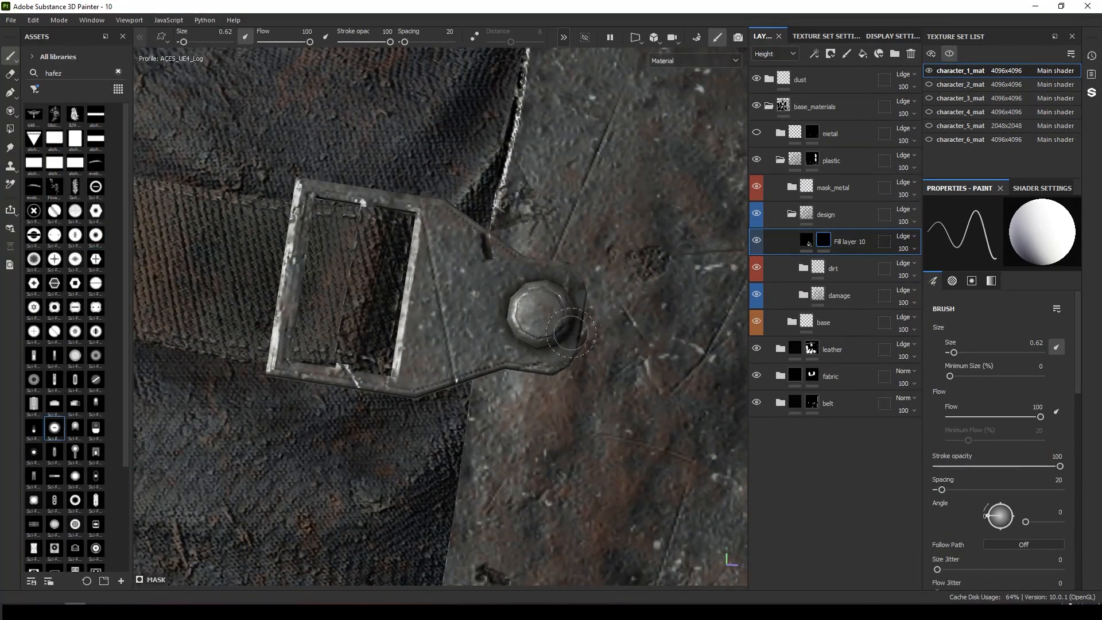
Pick another sci-fi alpha and stamp small screw details onto the strap buckle's corners.
left_click(75, 477)
right_click_drag(541, 312, 460, 253, "alt")
left_click_drag(459, 253, 396, 258, "alt")
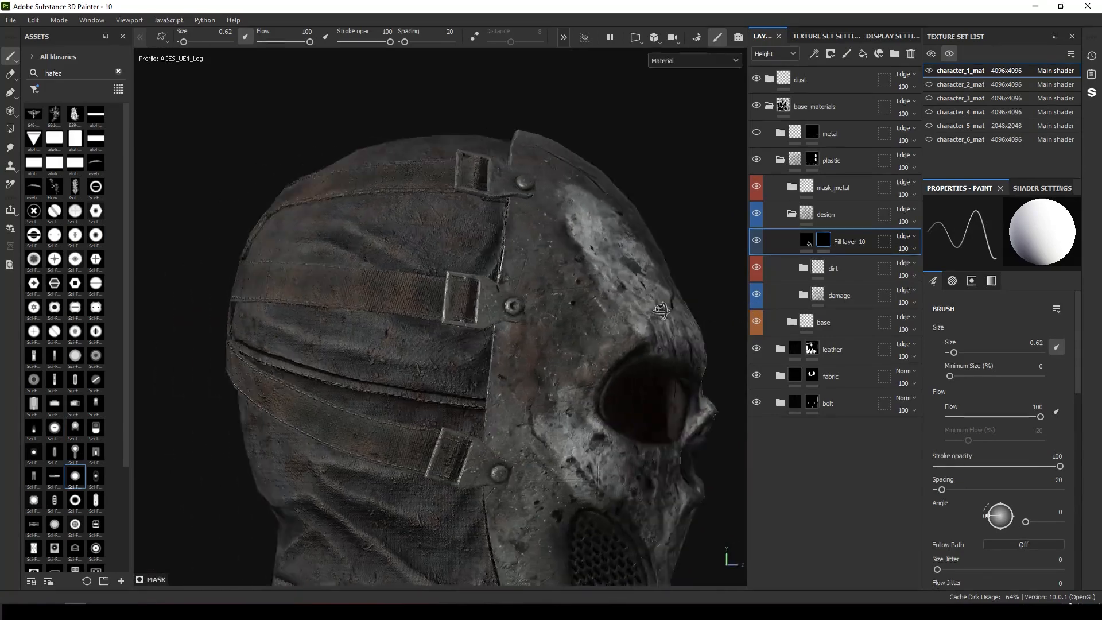
right_click_drag(396, 258, 512, 360, "alt")
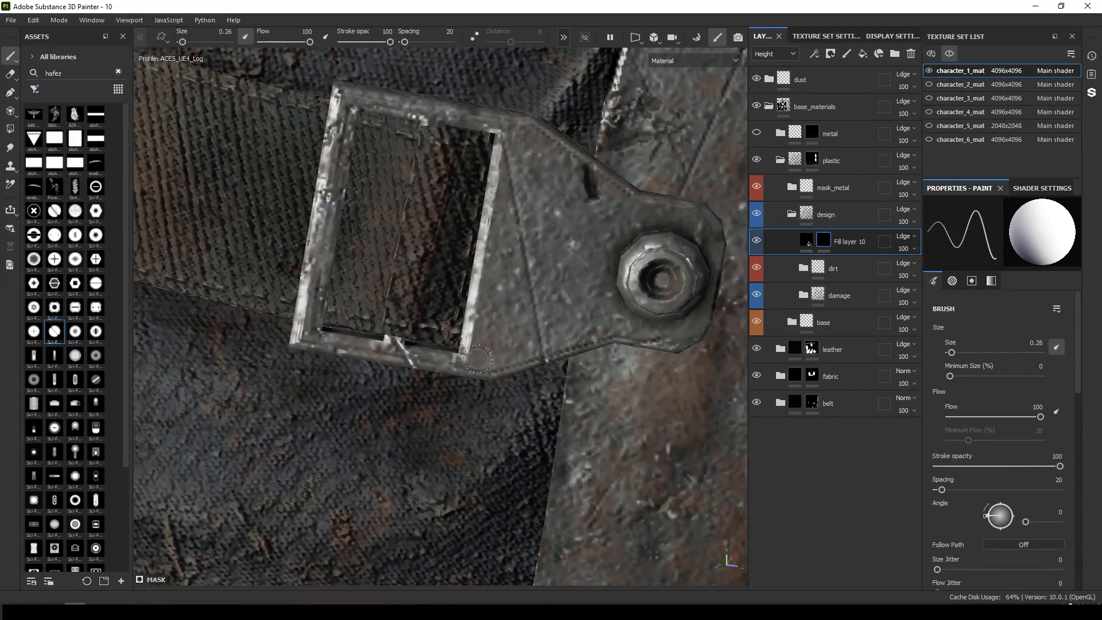
left_click(483, 355)
right_click_drag(521, 137, 416, 115, "alt")
left_click_drag(416, 115, 367, 123, "alt")
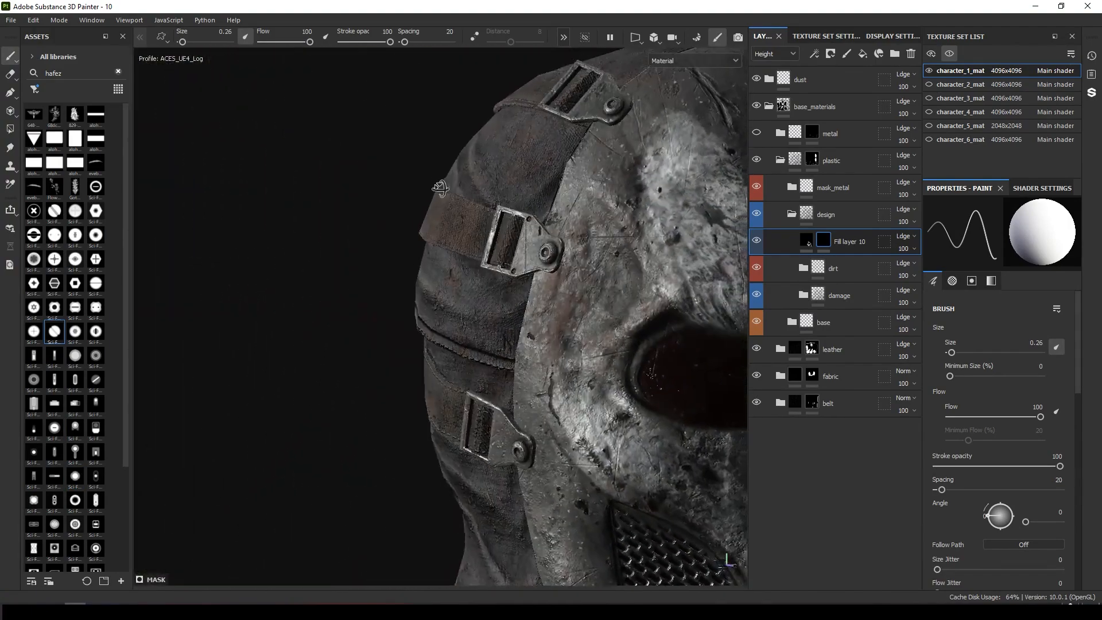
right_click_drag(367, 124, 316, 109, "alt")
right_click_drag(481, 201, 482, 253, "alt")
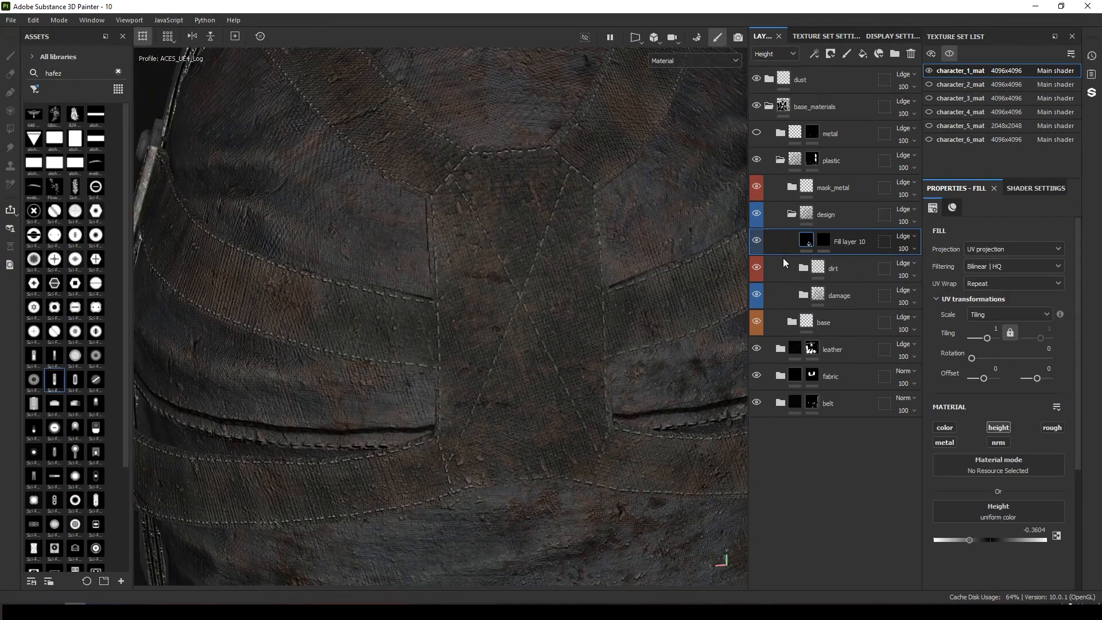
Move Fill layer 10 out of the design group to sit above the metal folder.
left_click_drag(782, 258, 830, 139)
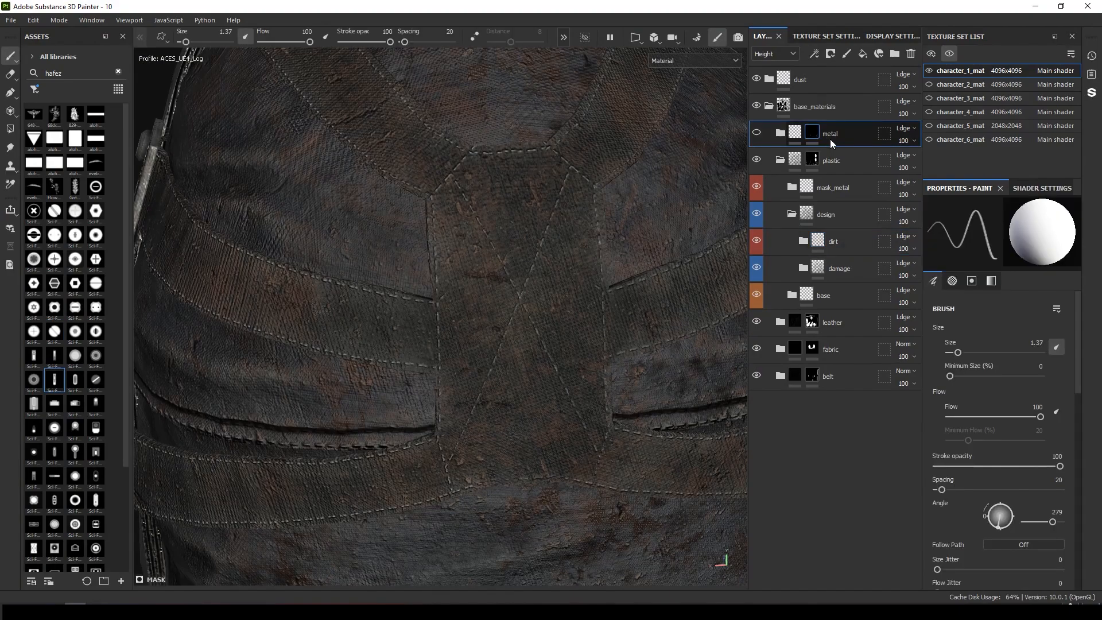
right_click_drag(639, 214, 463, 268, "alt")
left_click_drag(463, 268, 458, 196, "alt")
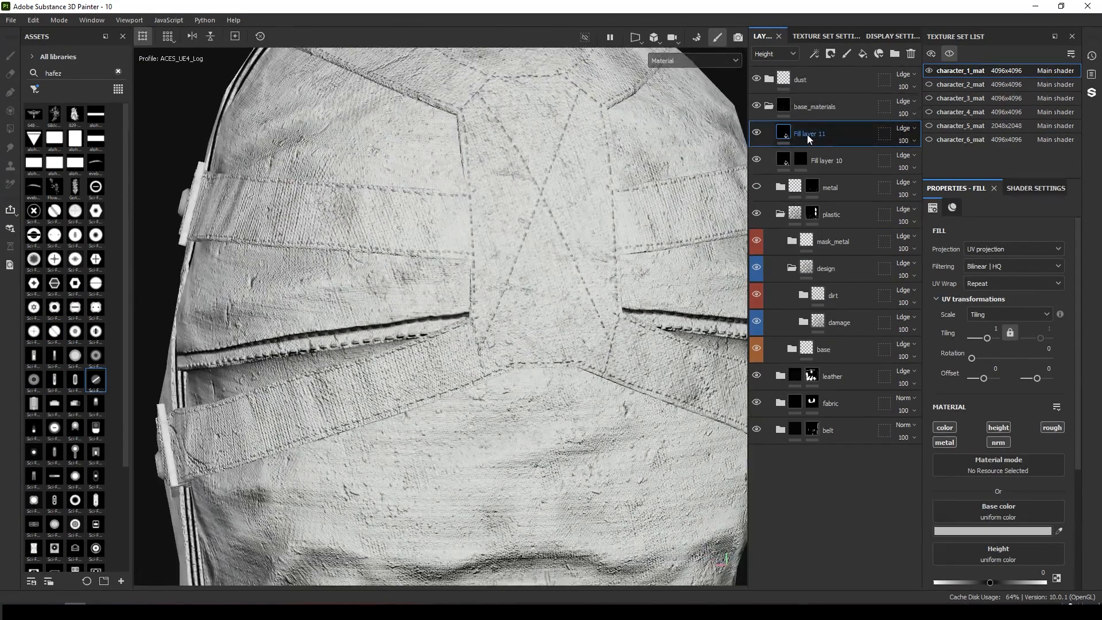
Rename Fill layer 10 to bump and Fill layer 11 to lable.
left_click(826, 160)
double_click(836, 163)
type("bump")
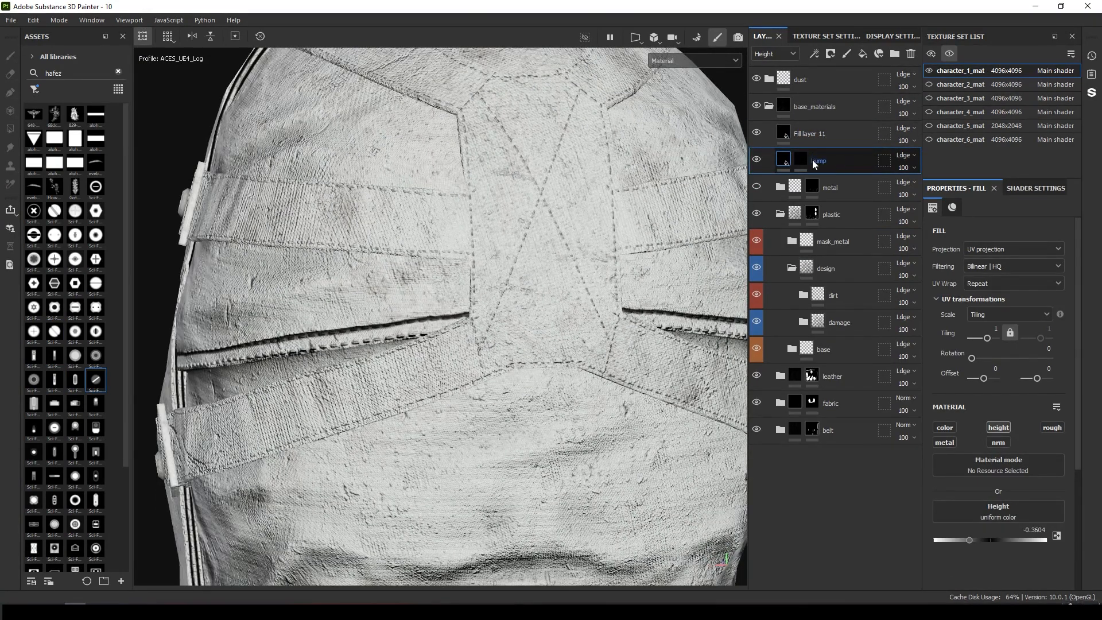
double_click(805, 134)
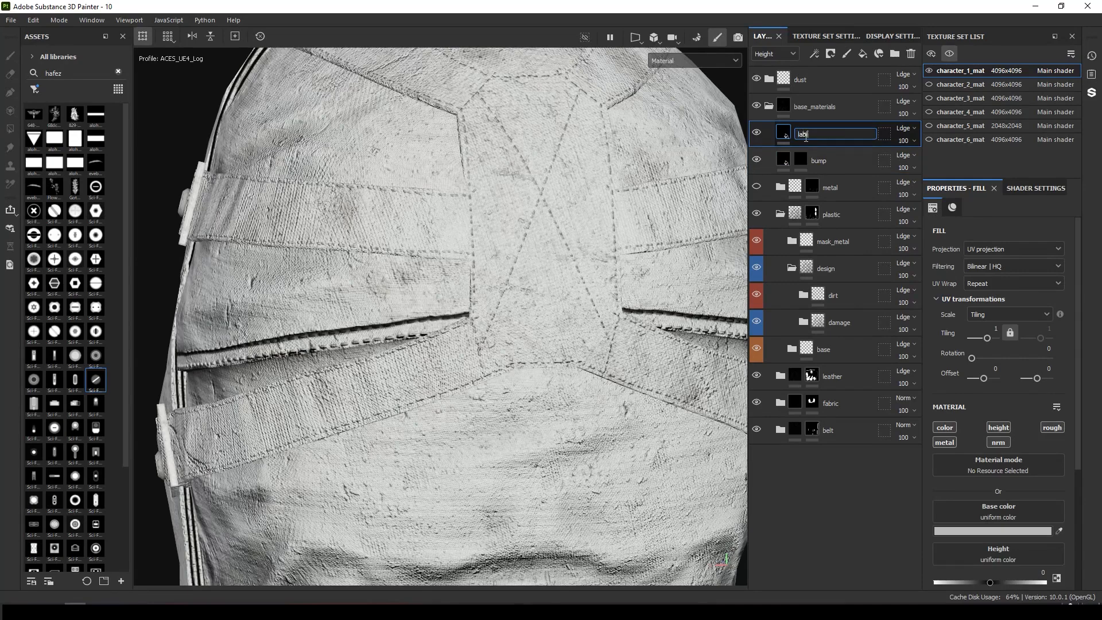
Filter the assets panel to show textures only.
left_click(34, 89)
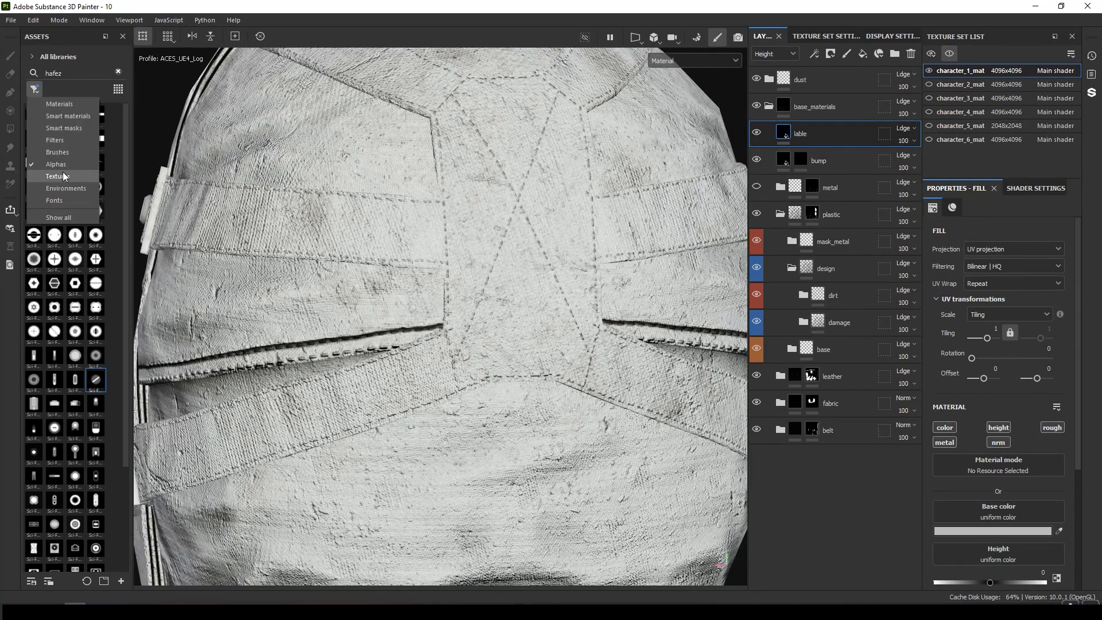
left_click(64, 172)
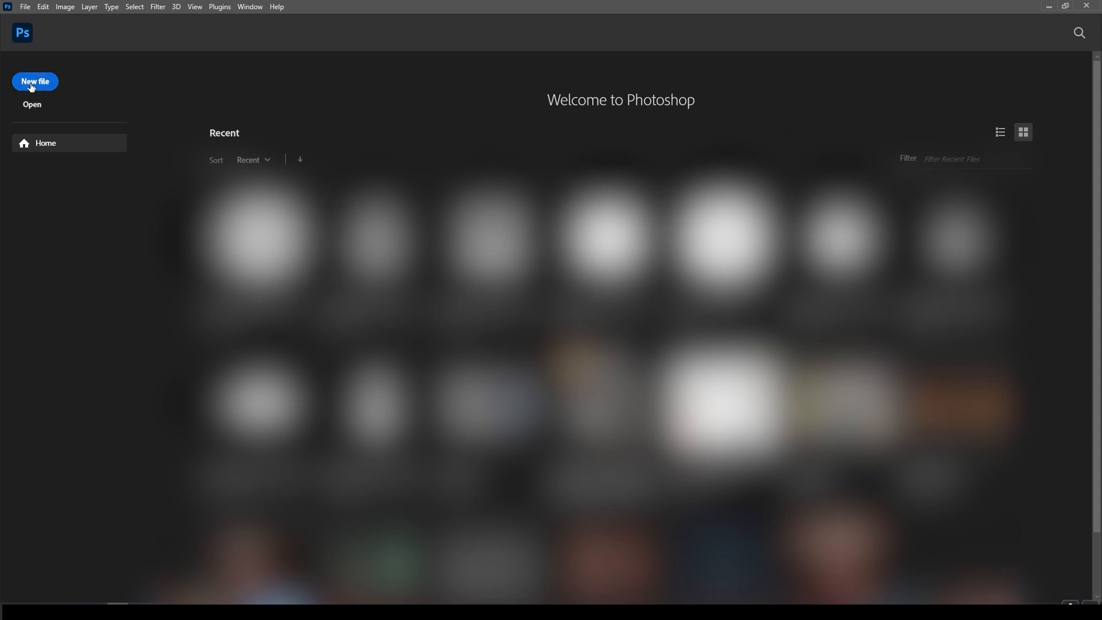
Switch to Photoshop and create a new 1000 x 1000 px document.
left_click(32, 88)
left_click(657, 440)
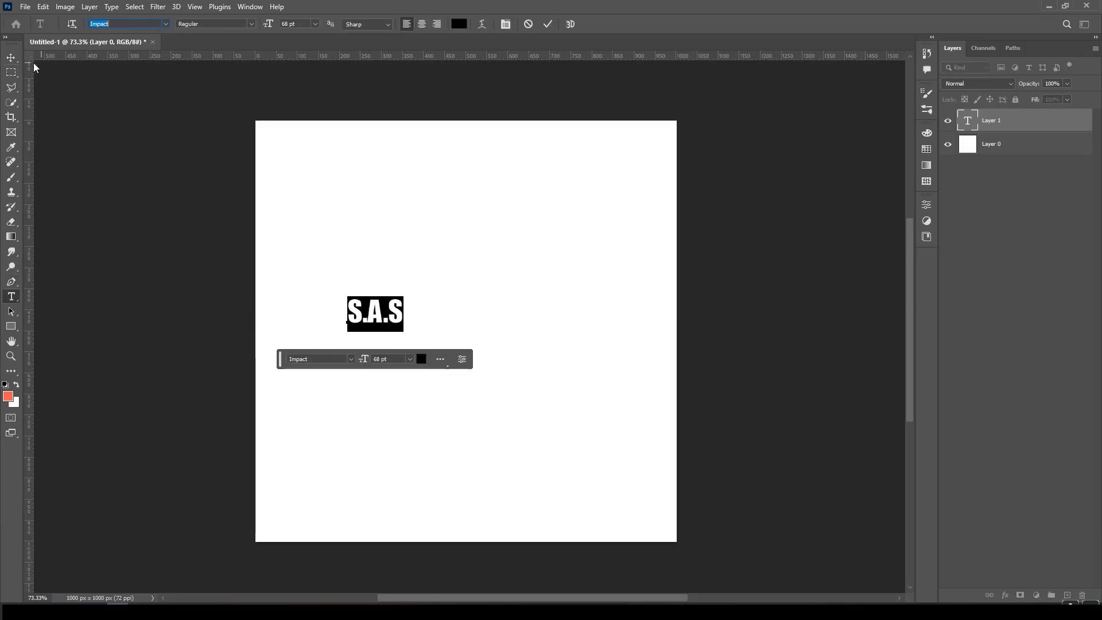
Scale the S.A.S text up to about 463 pt and position it across the canvas centre.
left_click(11, 58)
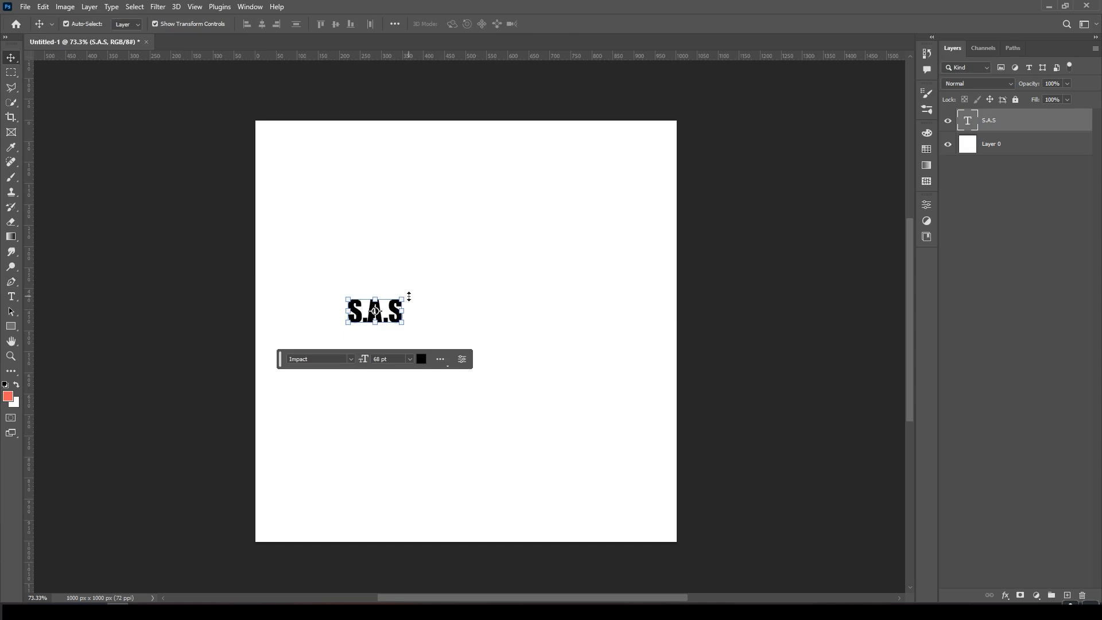
left_click_drag(409, 296, 722, 92)
left_click_drag(546, 201, 492, 303)
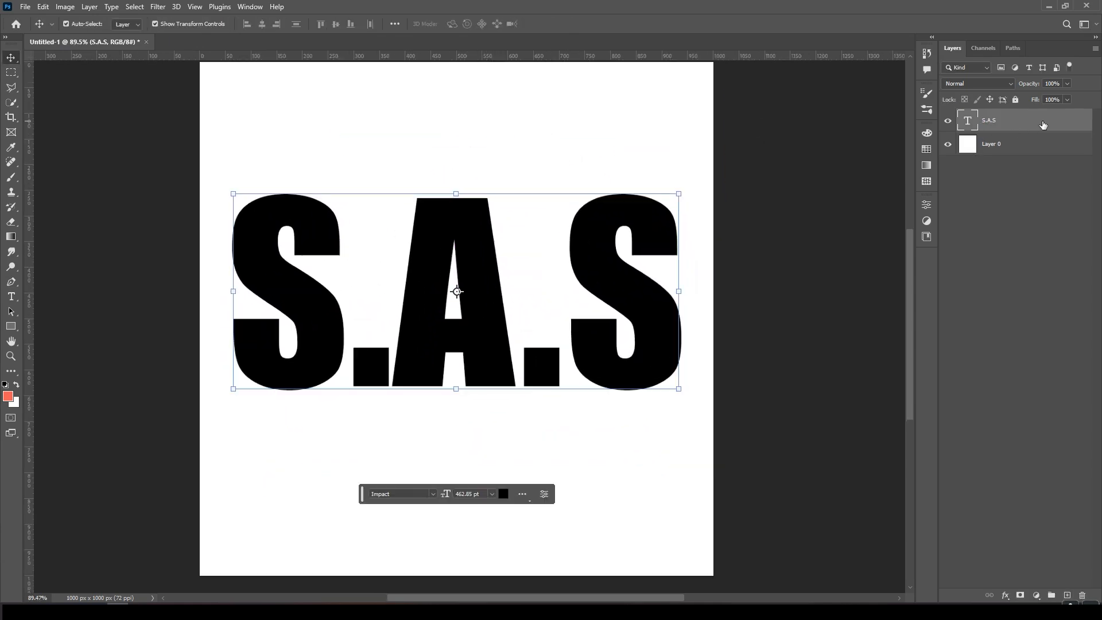
Apply color overlays so the S.A.S text is white on a black background.
double_click(976, 125)
left_click(640, 311)
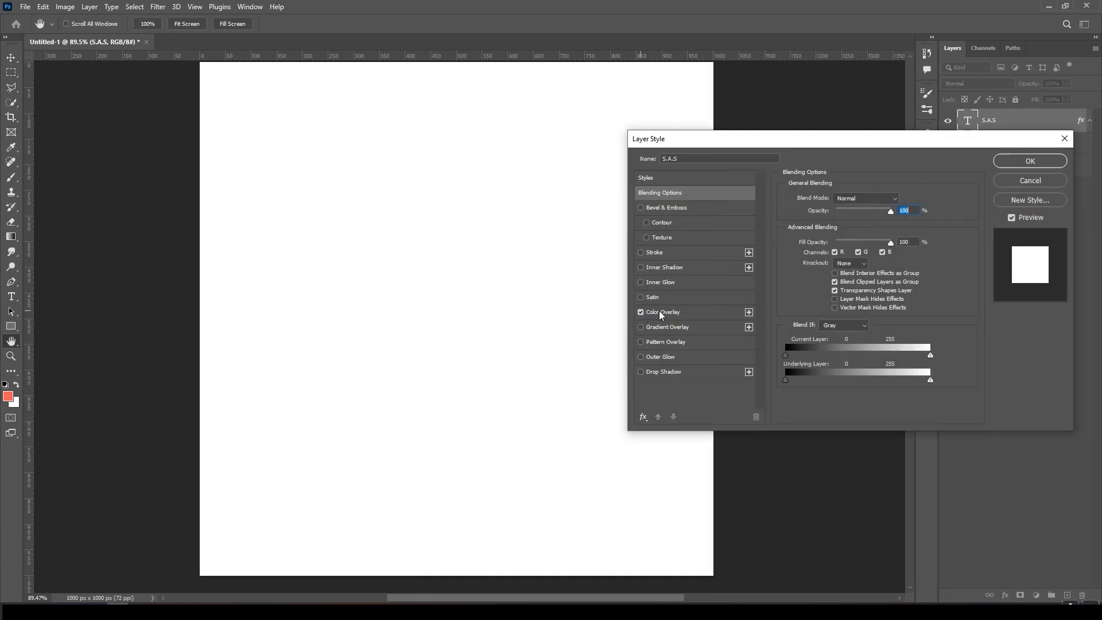
left_click(660, 311)
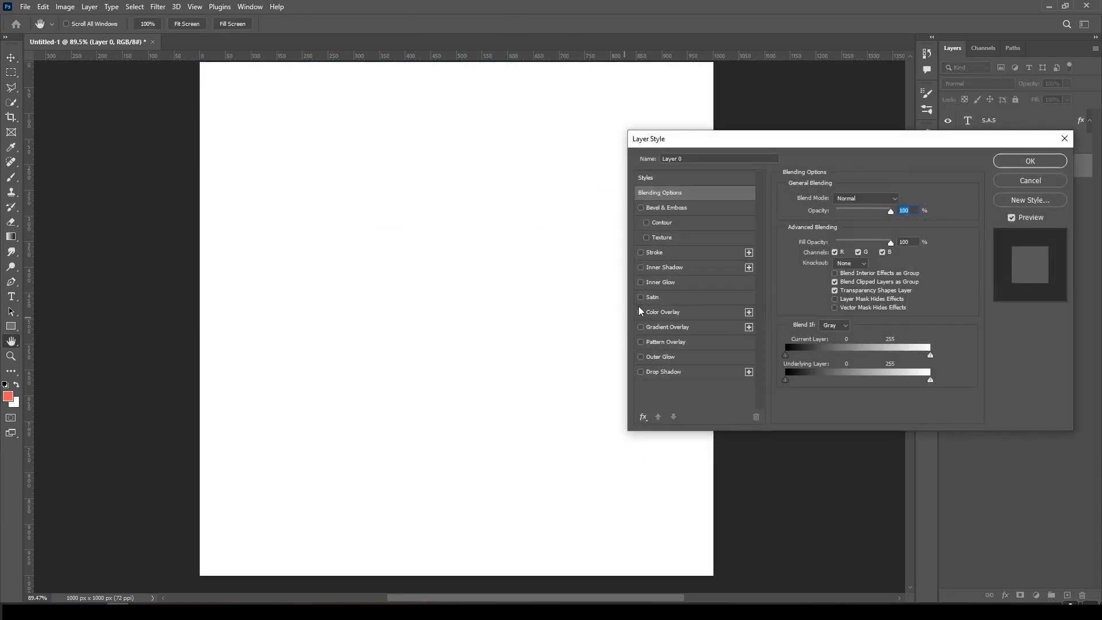
left_click(640, 311)
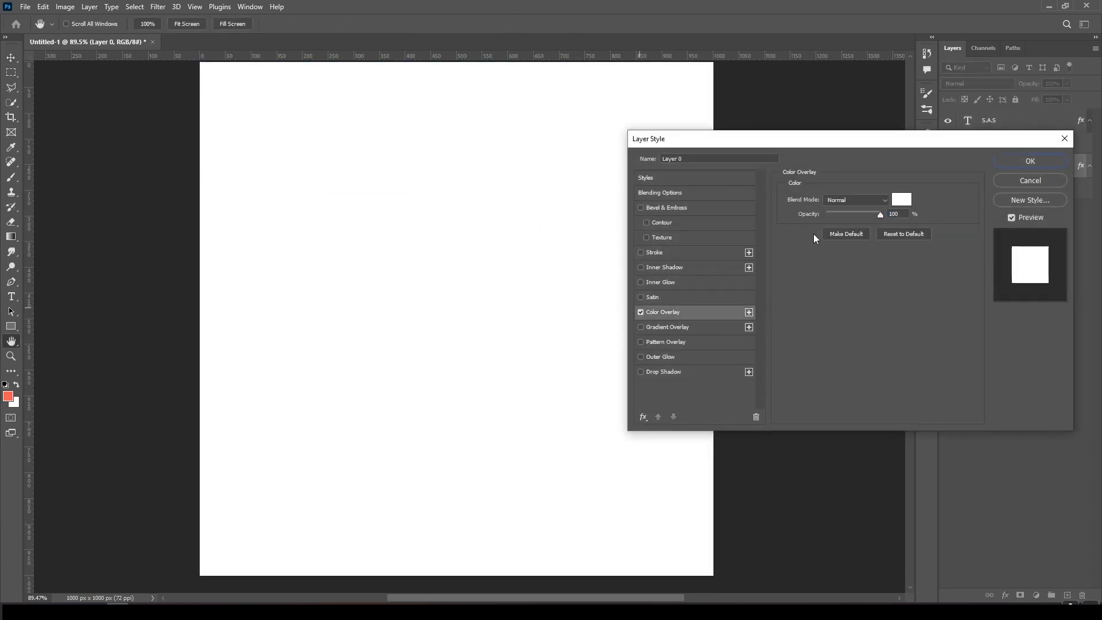
left_click(901, 199)
left_click(762, 434)
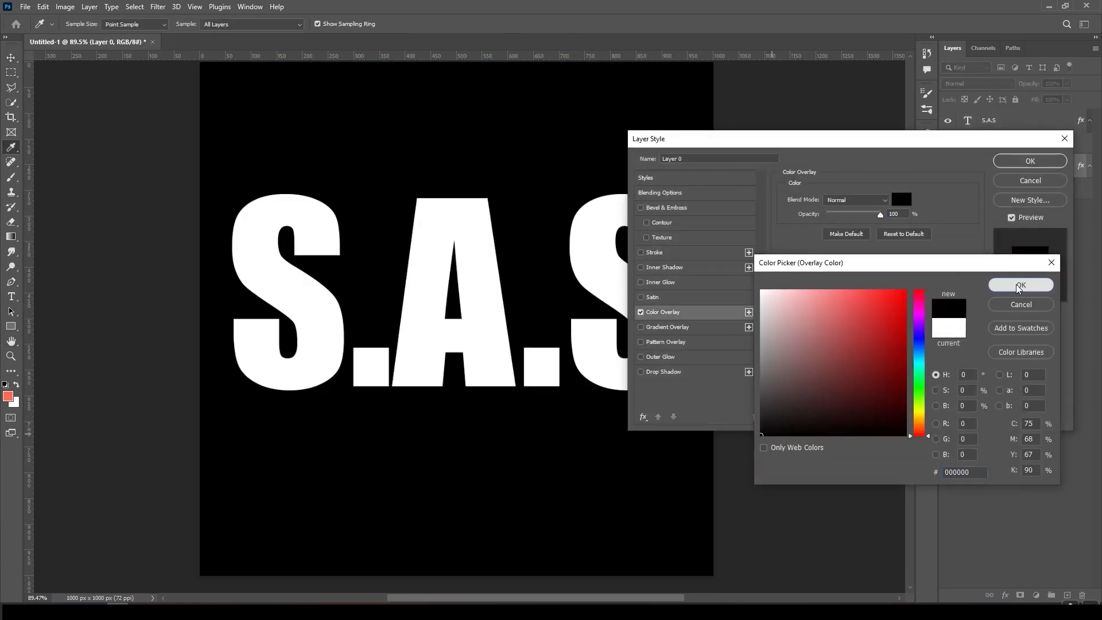
Bring the s.a.s_logo.jpg file into Substance Painter and import it as an alpha resource.
left_click(25, 7)
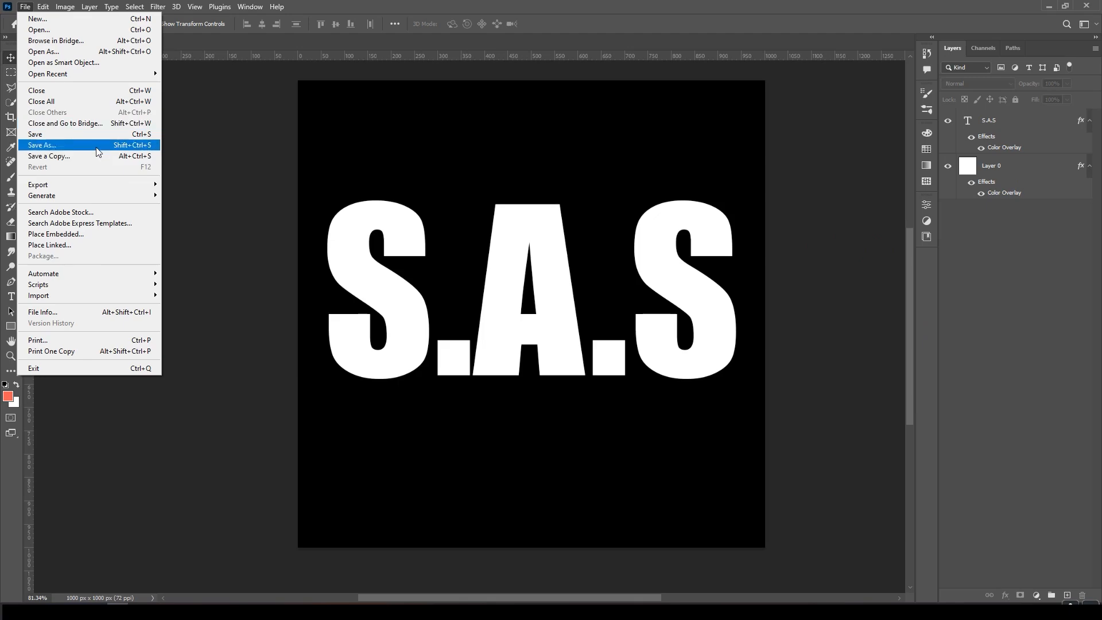
mouse_move(86, 180)
left_click(195, 195)
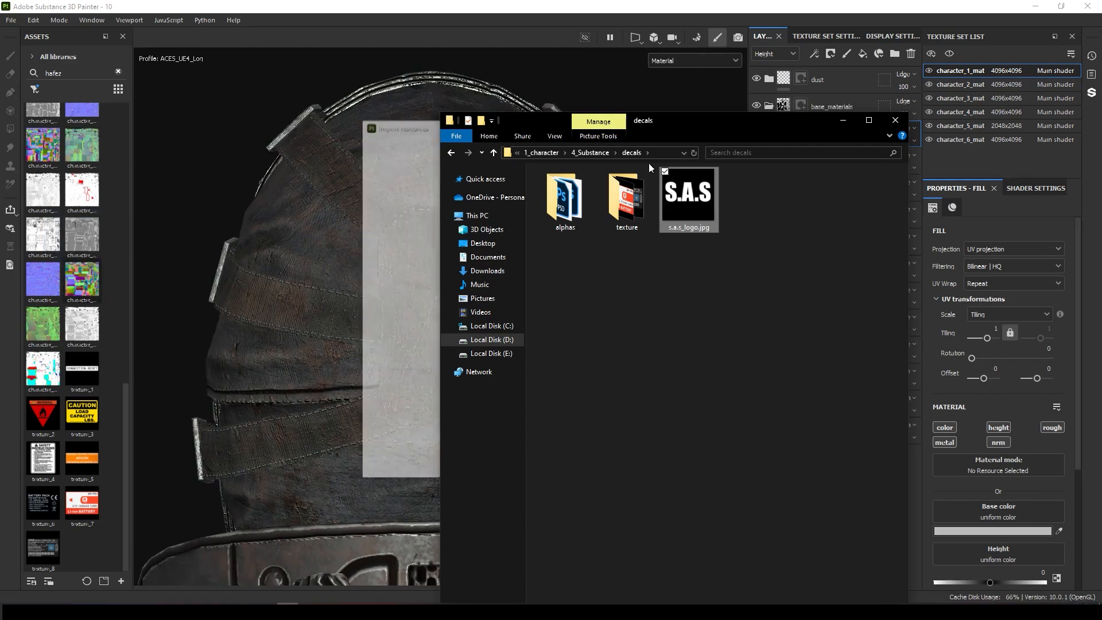
left_click_drag(688, 221, 717, 229)
left_click(716, 191)
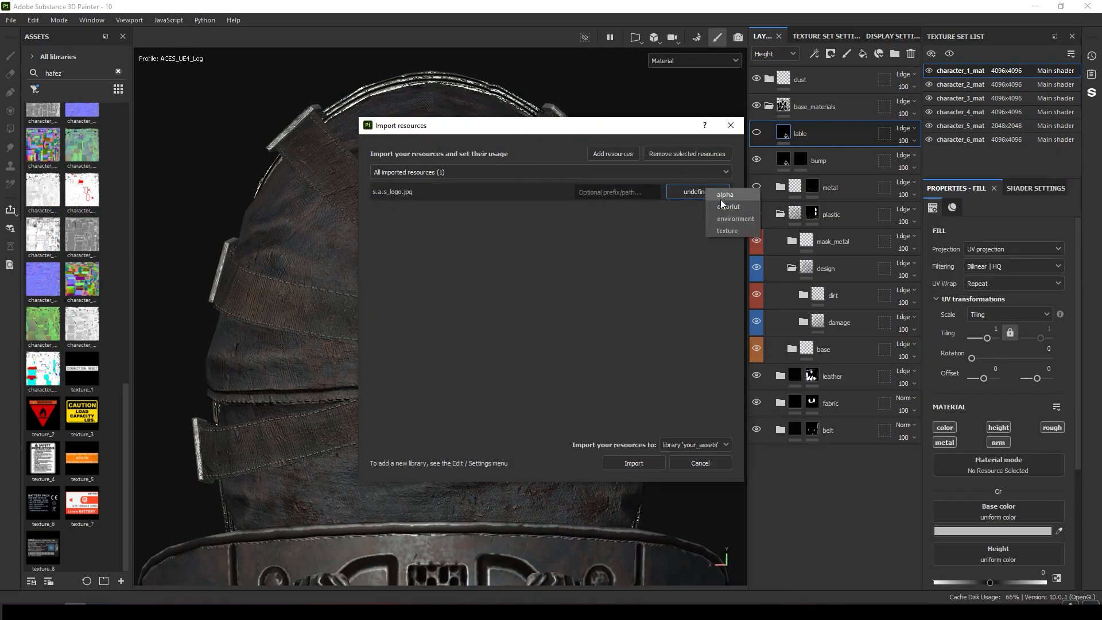
left_click(726, 204)
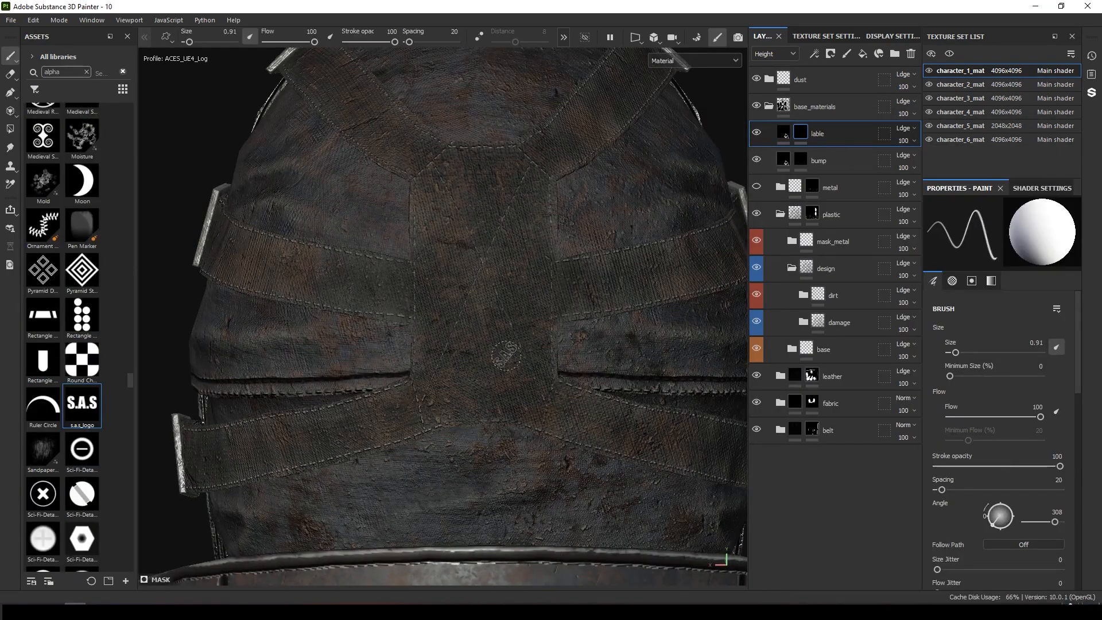
Stamp the S.A.S alpha onto the front of the mask in the lable layer.
mouse_move(505, 356)
right_mouse_down("ctrl")
mouse_move(551, 355)
mouse_move(484, 348)
right_mouse_up("ctrl")
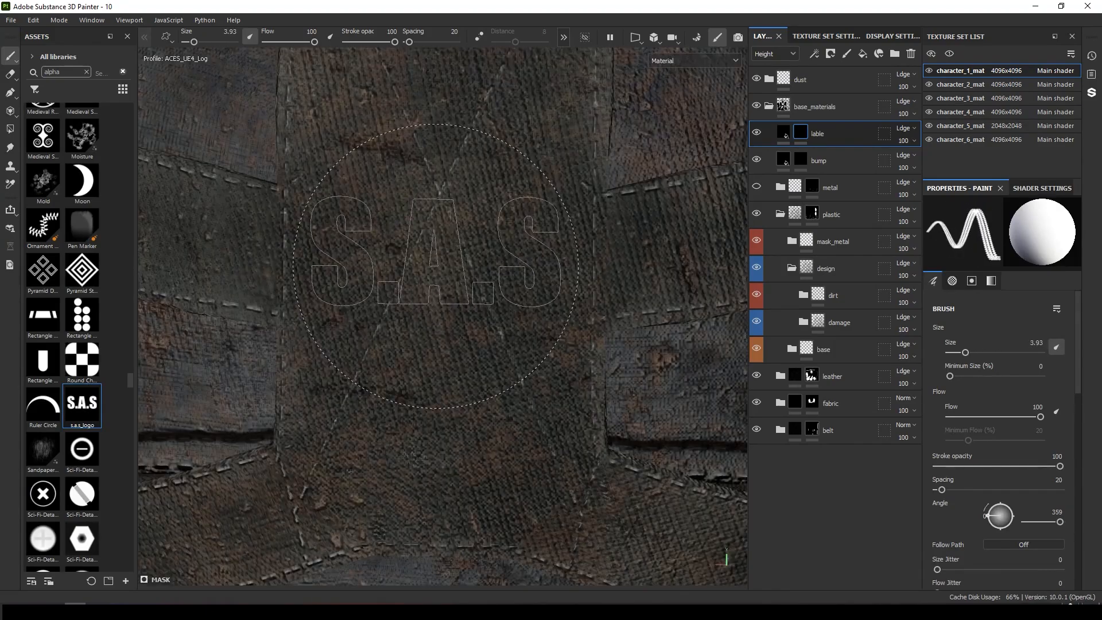
left_click(437, 266)
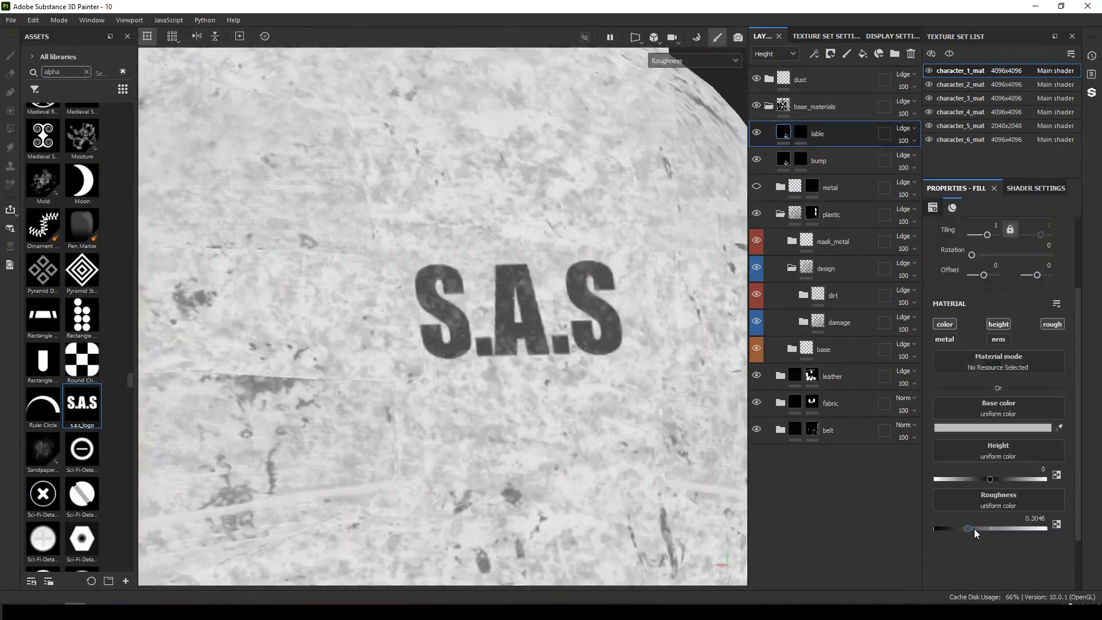
left_click_drag(970, 529, 1002, 535)
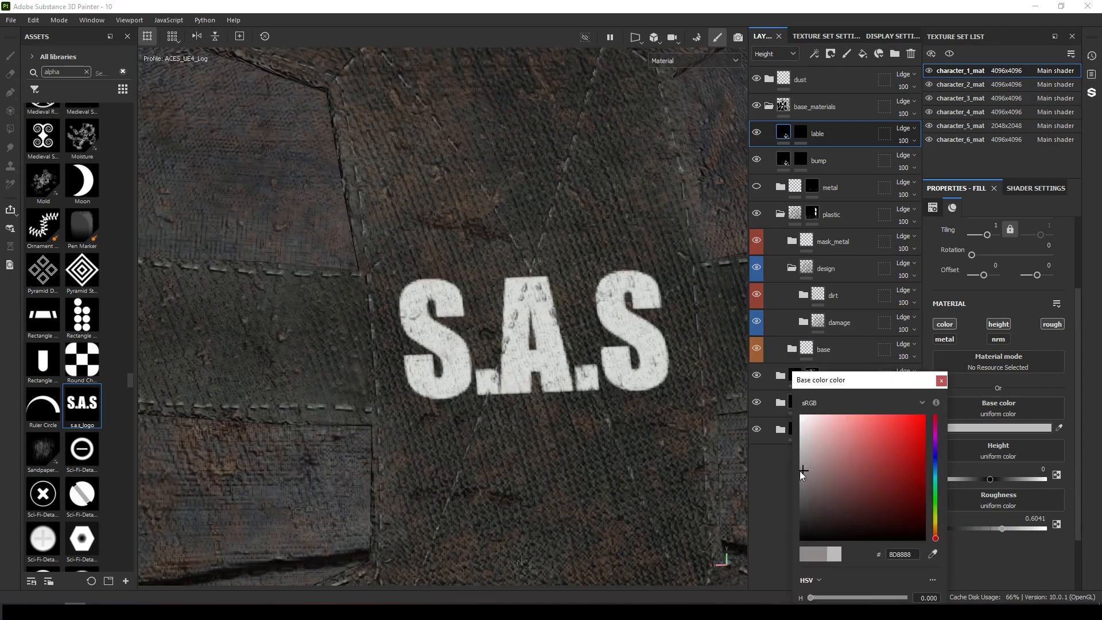
Set the lable fill's roughness to about 0.6, lighten its base color and adjust its height.
left_click_drag(800, 468, 799, 477)
left_click(934, 532)
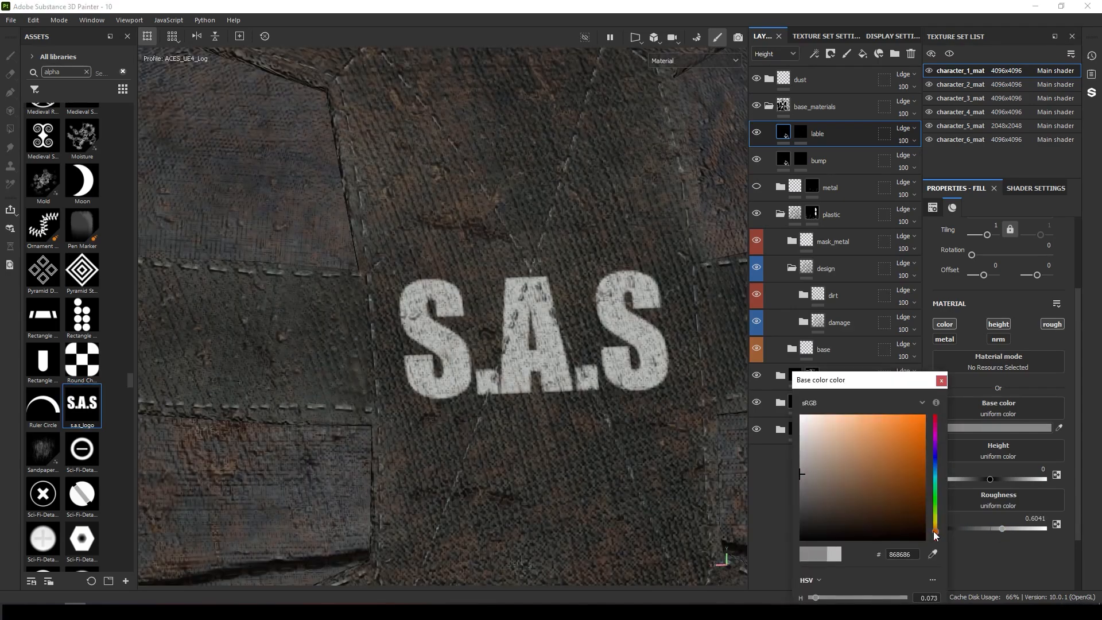
left_click(807, 475)
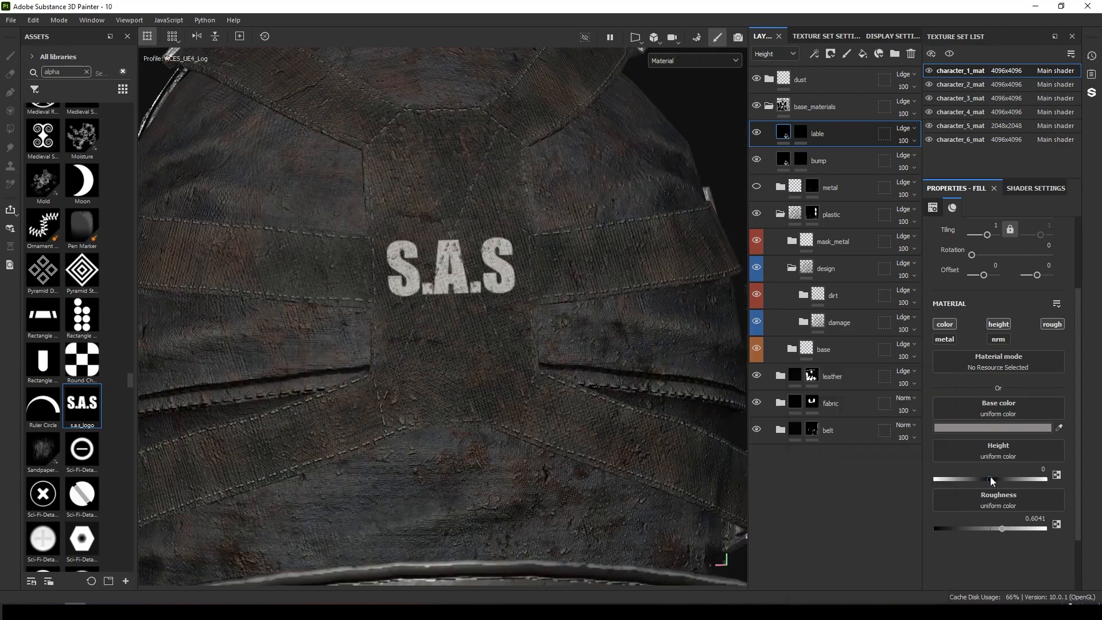
mouse_move(993, 475)
left_mouse_down()
mouse_move(1007, 474)
mouse_move(970, 473)
mouse_move(998, 474)
left_mouse_up()
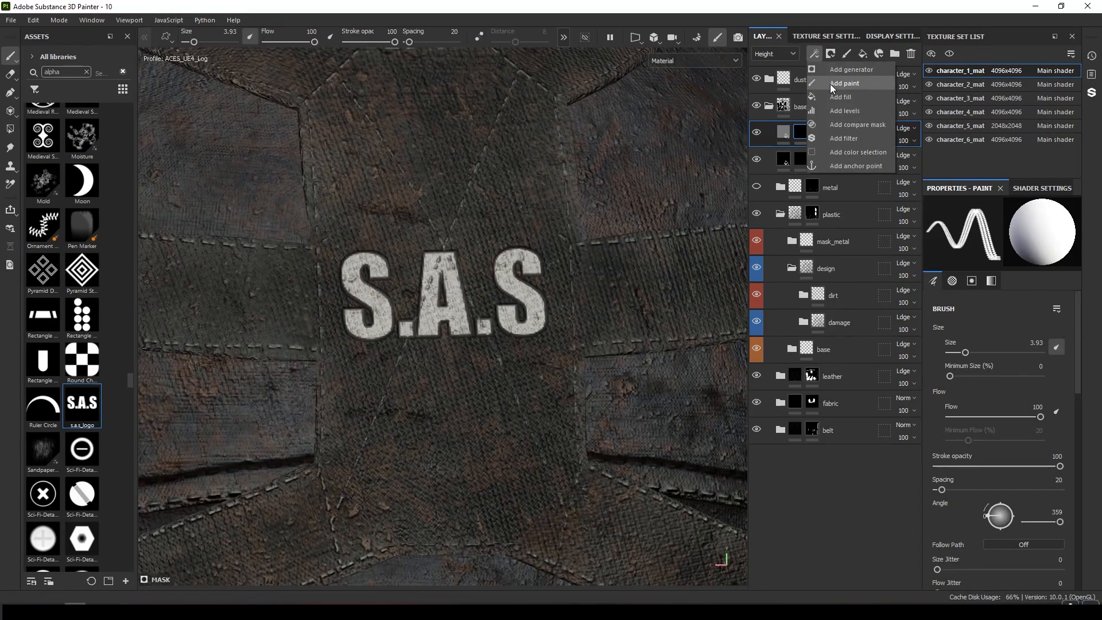
Add a paint layer to the lable mask and paint wear around the S.A.S letters.
left_click(844, 83)
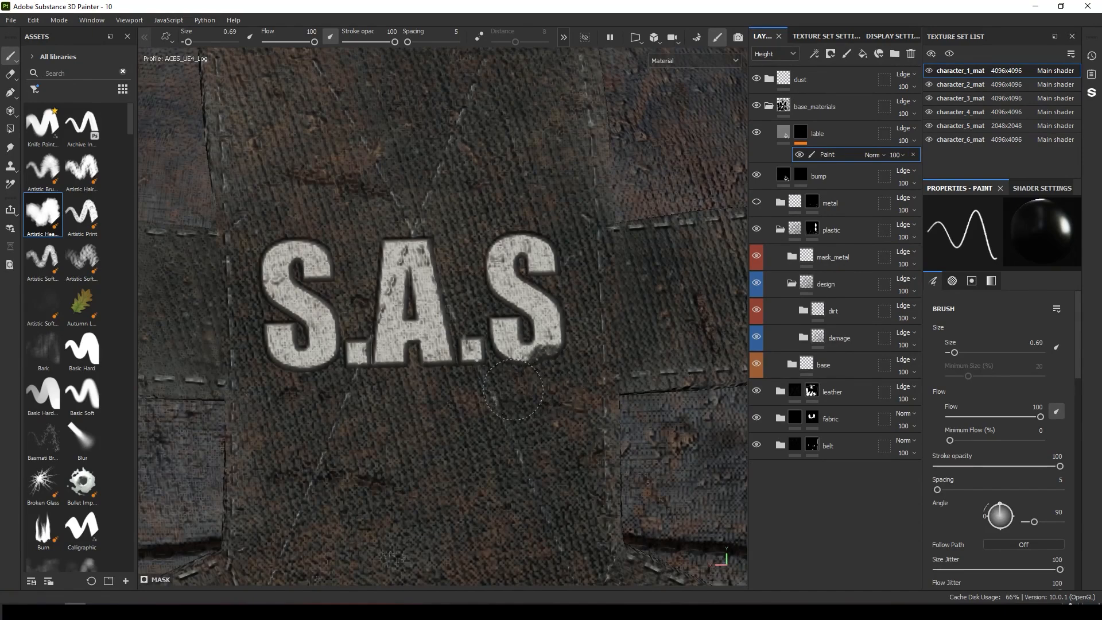
middle_click_drag(566, 239, 660, 287, "alt")
right_click_drag(660, 287, 591, 395, "alt")
middle_click_drag(542, 410, 577, 330, "alt")
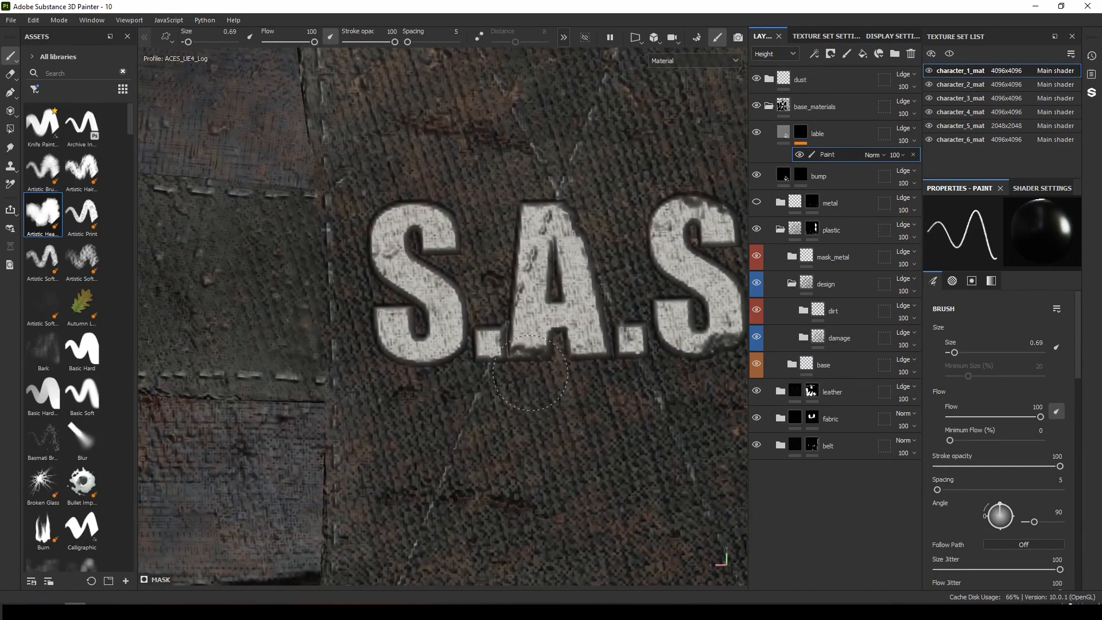
right_click_drag(536, 367, 264, 347, "alt")
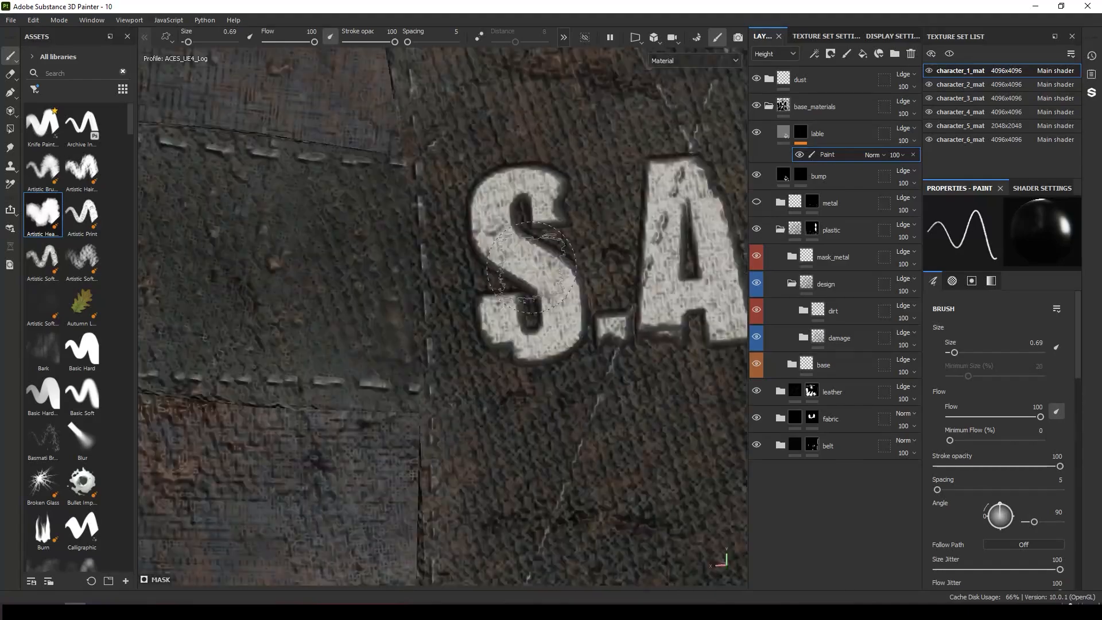
left_click_drag(413, 275, 517, 294, "alt")
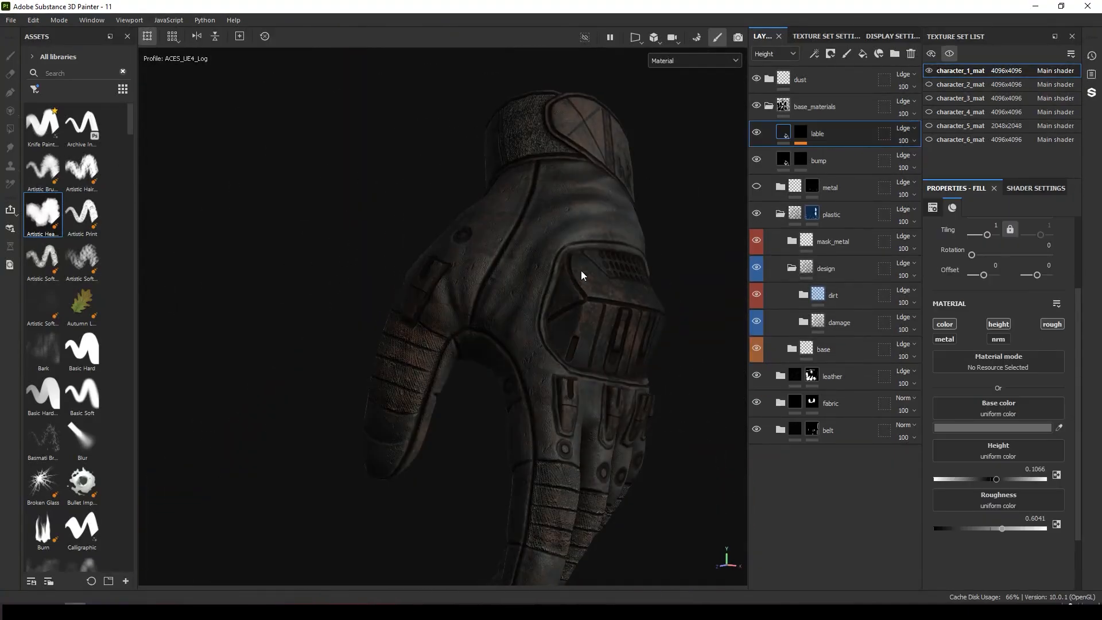
Set the selected fill's base color to dark brown #342826.
scroll(484, 194, "down", 5)
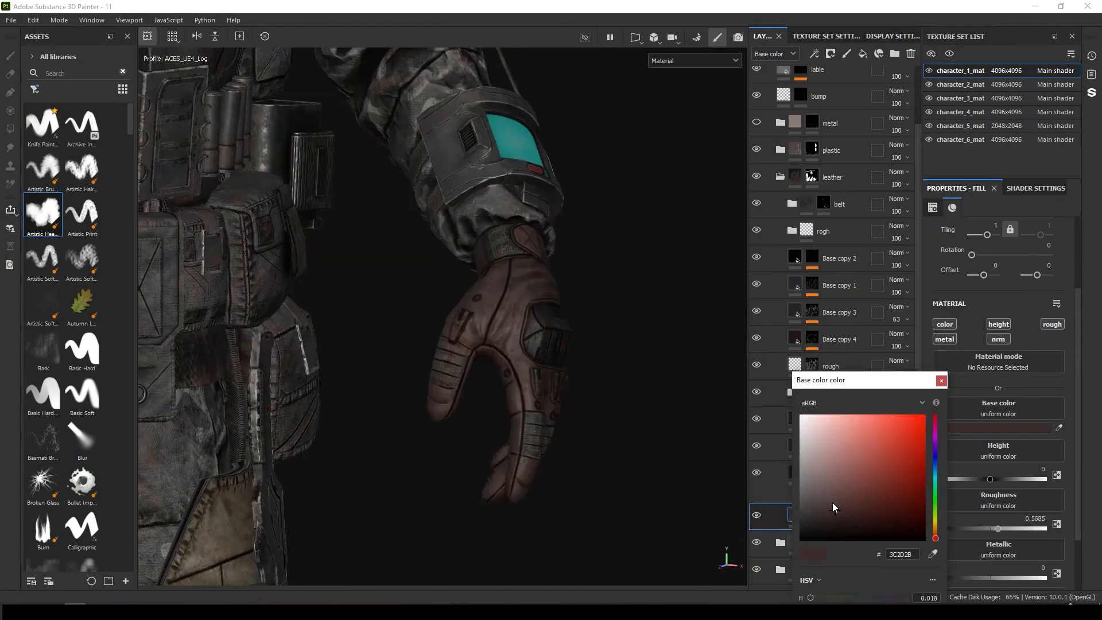
left_click(834, 503)
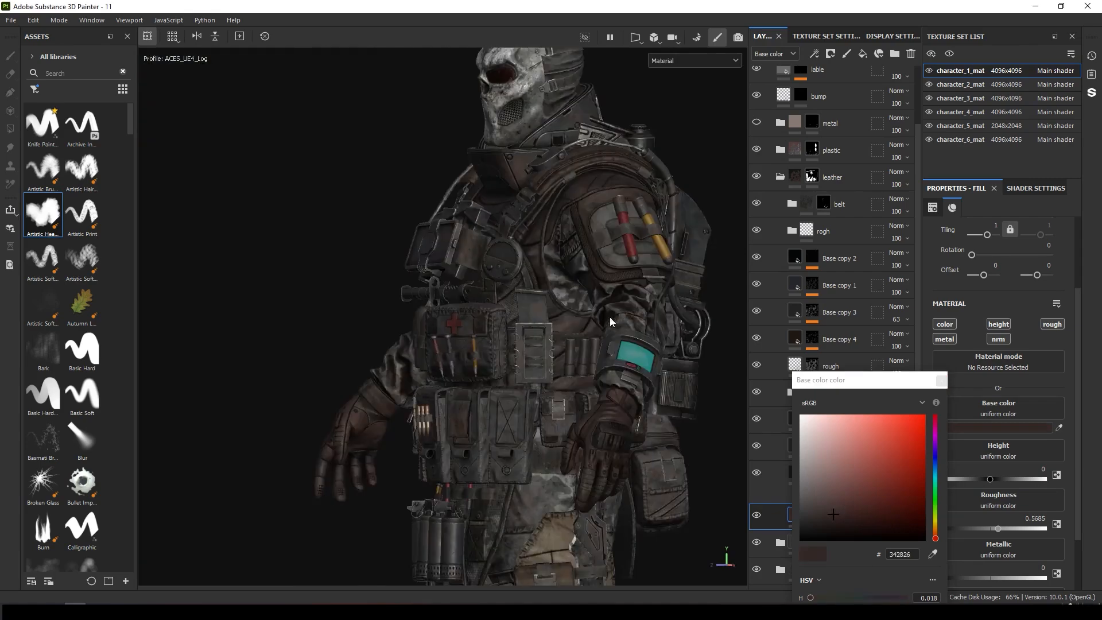
Search the assets for noise and add Cells 1 as Fill layer 10's mask with tiling 32.
left_click_drag(605, 315, 689, 316, "alt")
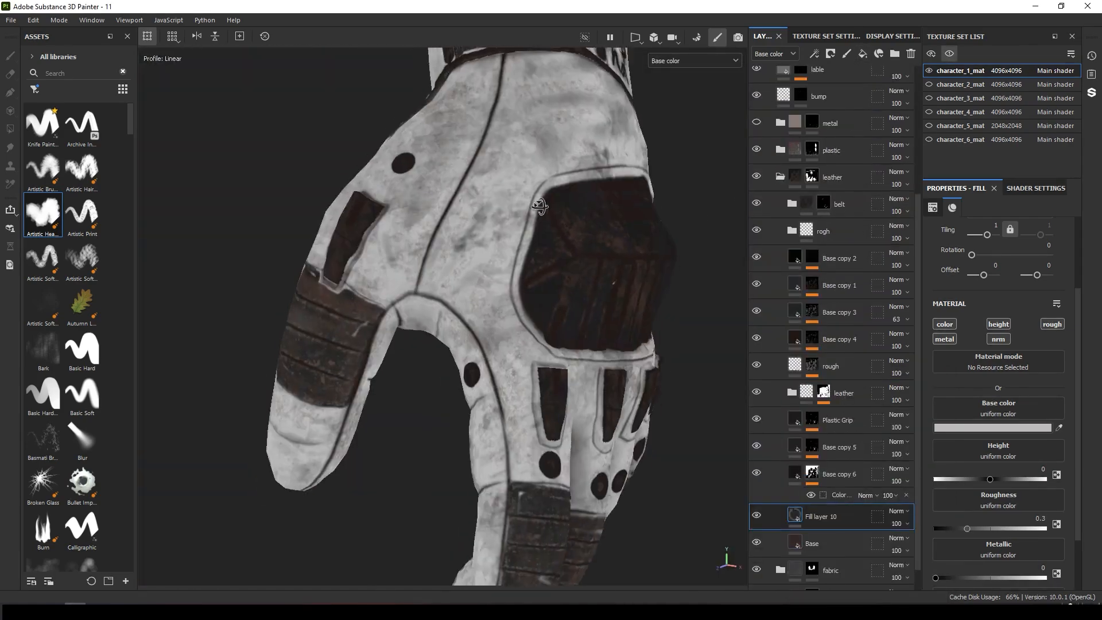
left_click_drag(540, 207, 601, 317, "alt")
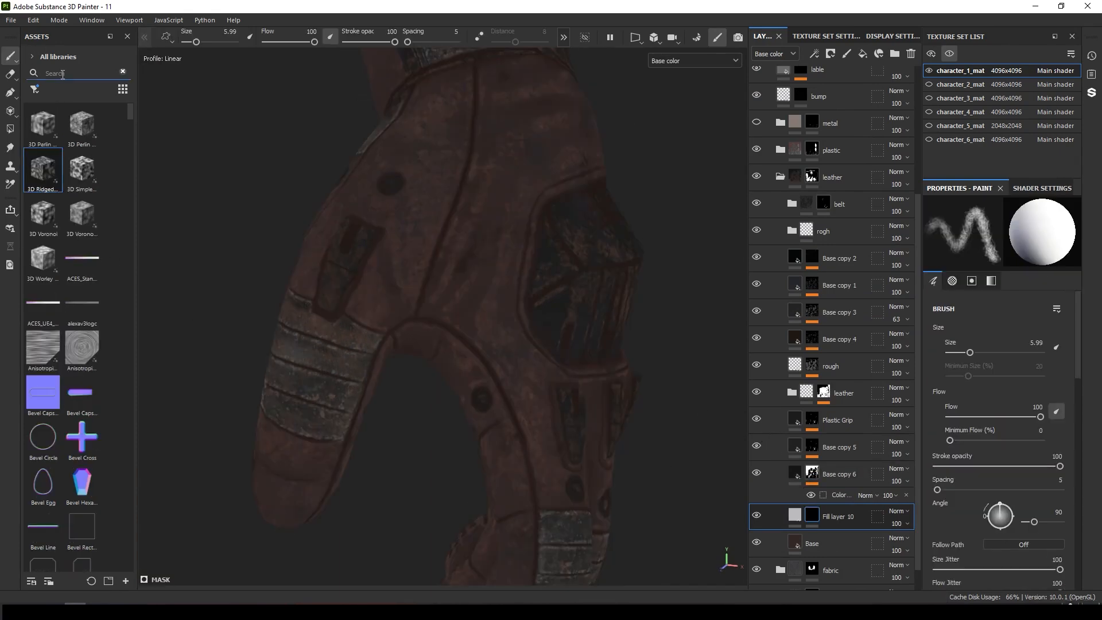
type("ی")
key("BackSpace")
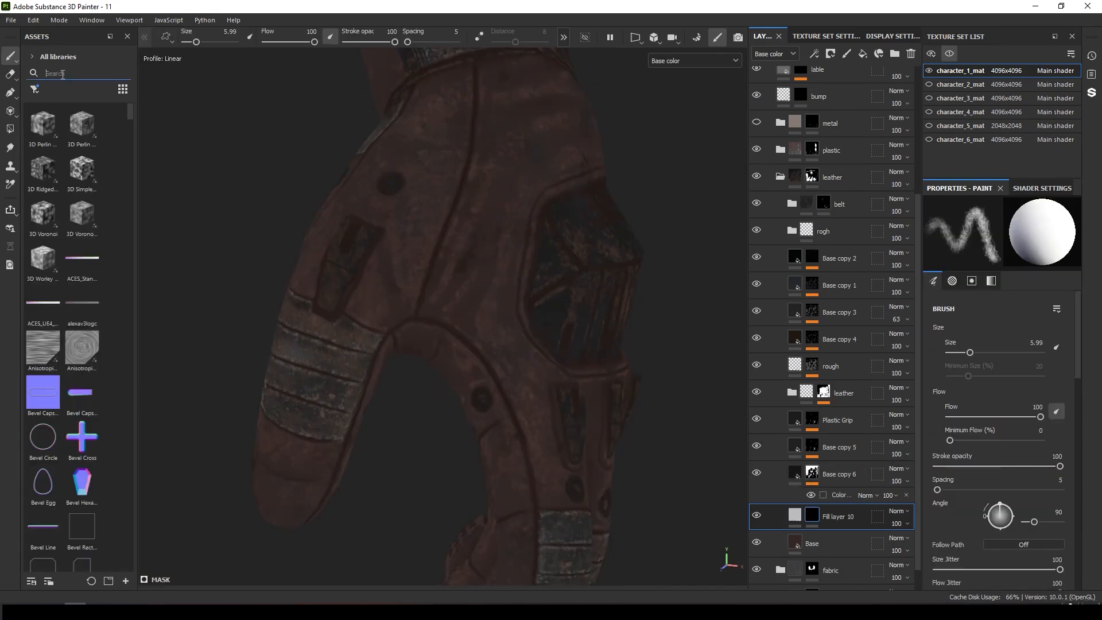
type("noise")
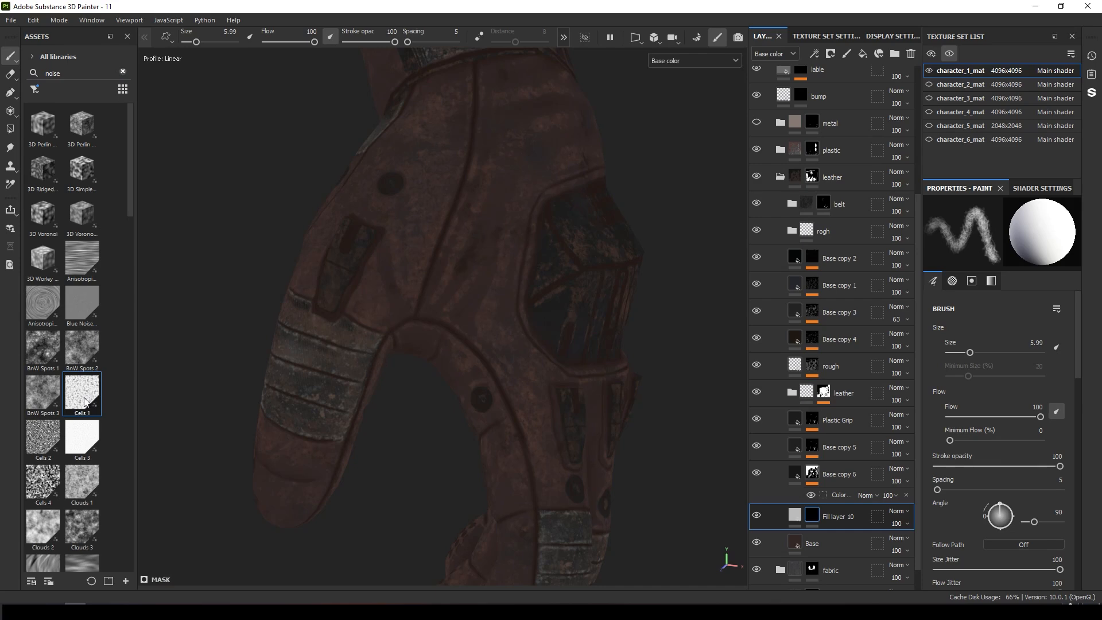
left_click_drag(665, 548, 815, 515)
left_click_drag(987, 332, 998, 333)
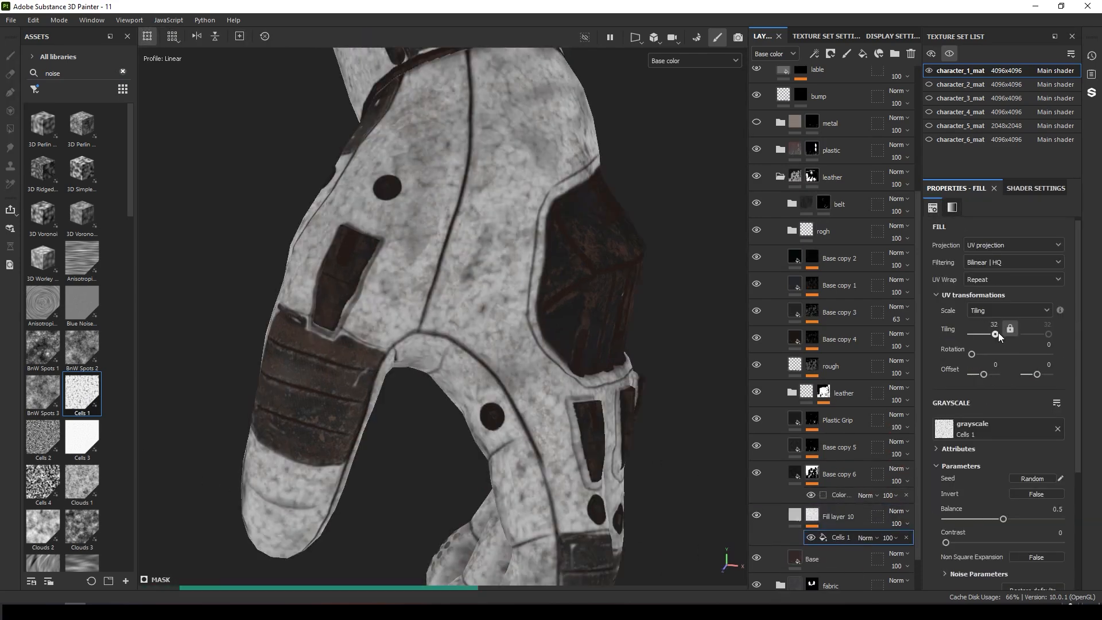
Set Fill layer 10's base color to dark reddish brown #3A2E2E.
scroll(500, 258, "up", 5)
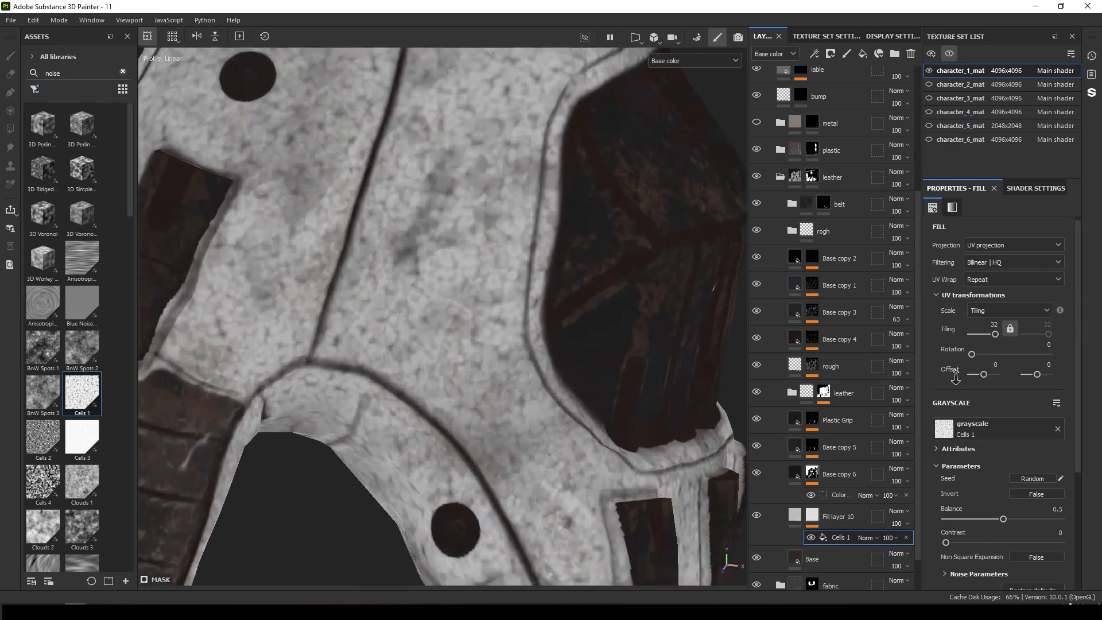
scroll(989, 355, "down", 2)
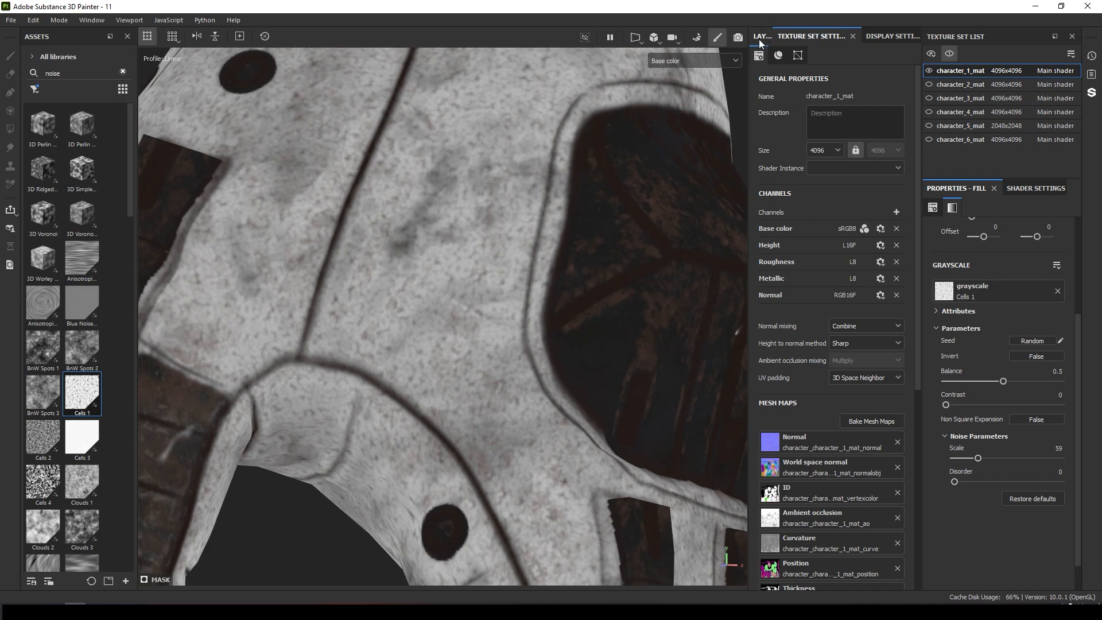
left_click(758, 37)
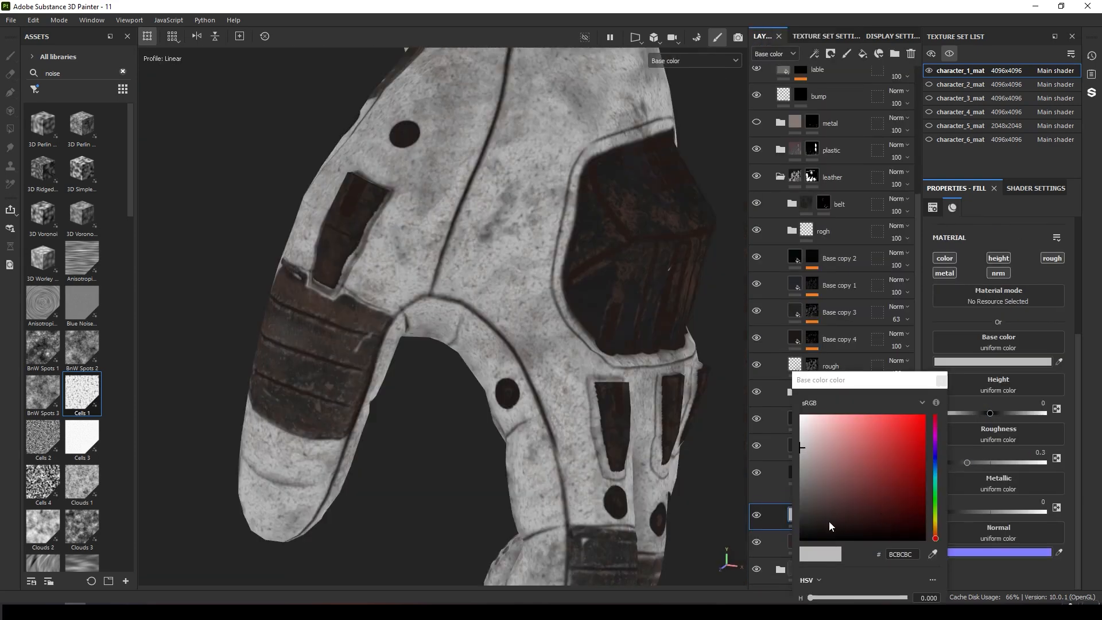
left_click(829, 521)
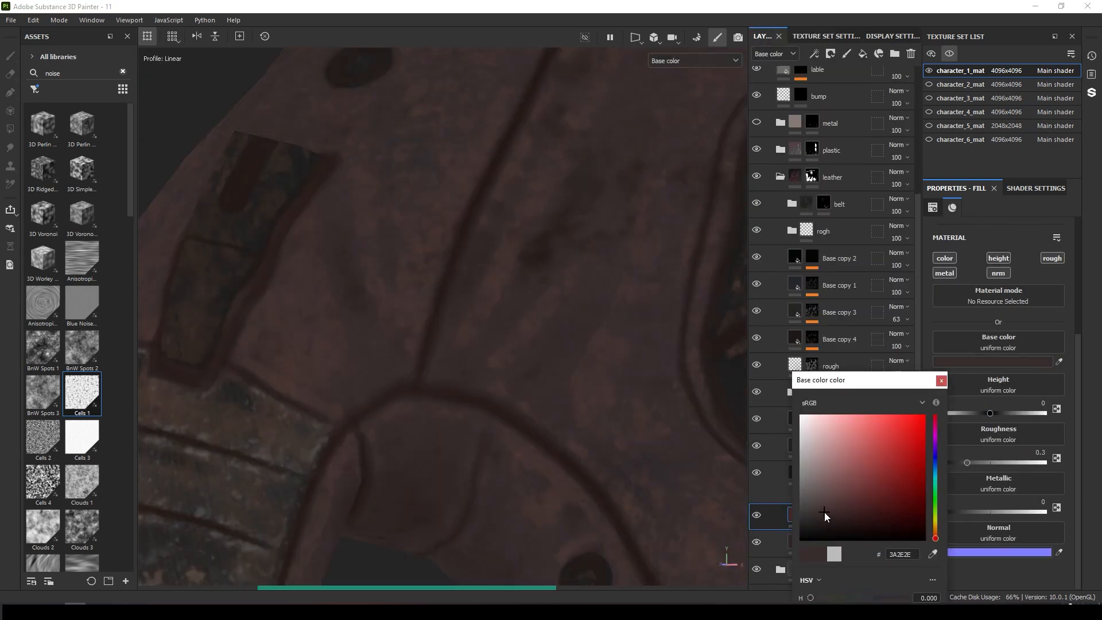
left_click(940, 381)
Increase the scale of the Cells 1 noise in Fill layer 10's mask.
left_click(816, 523)
left_click(843, 537)
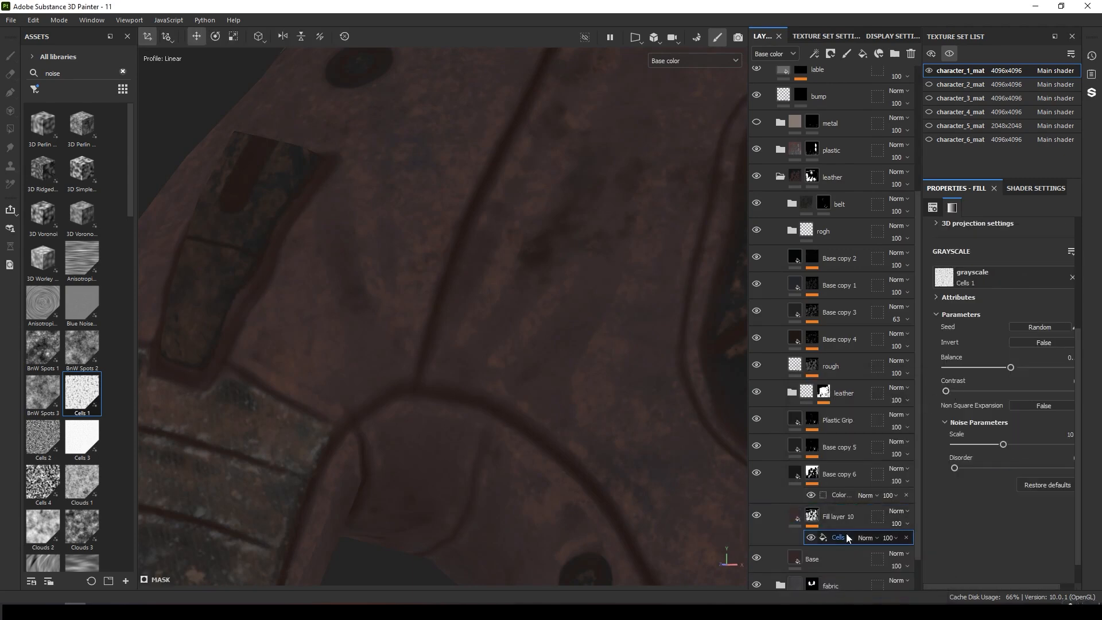
left_click_drag(949, 391, 974, 392)
Toggle Fill layer 10's visibility to compare the glove with and without it.
left_click(752, 518)
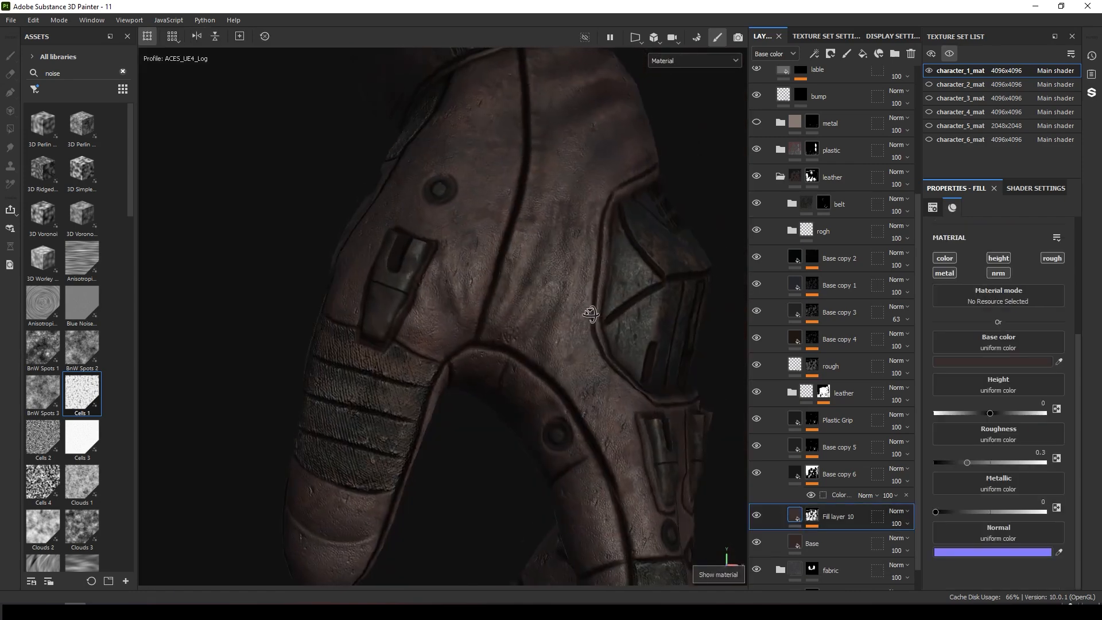
left_click_drag(638, 394, 587, 385, "alt")
left_click(758, 518)
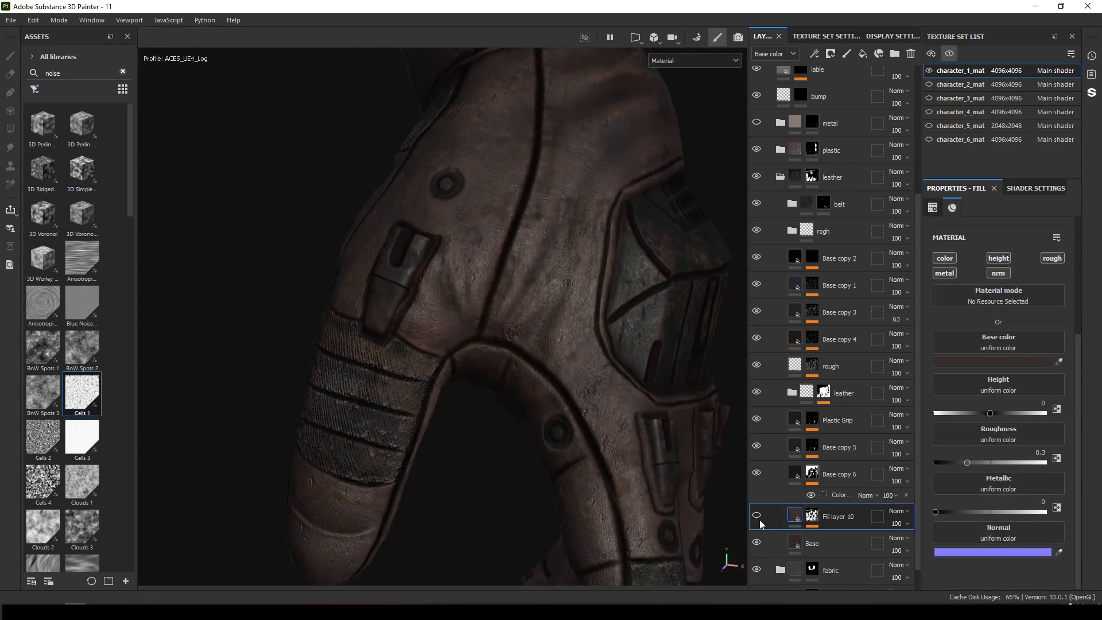
left_click(758, 519)
left_click_drag(660, 402, 541, 221, "alt")
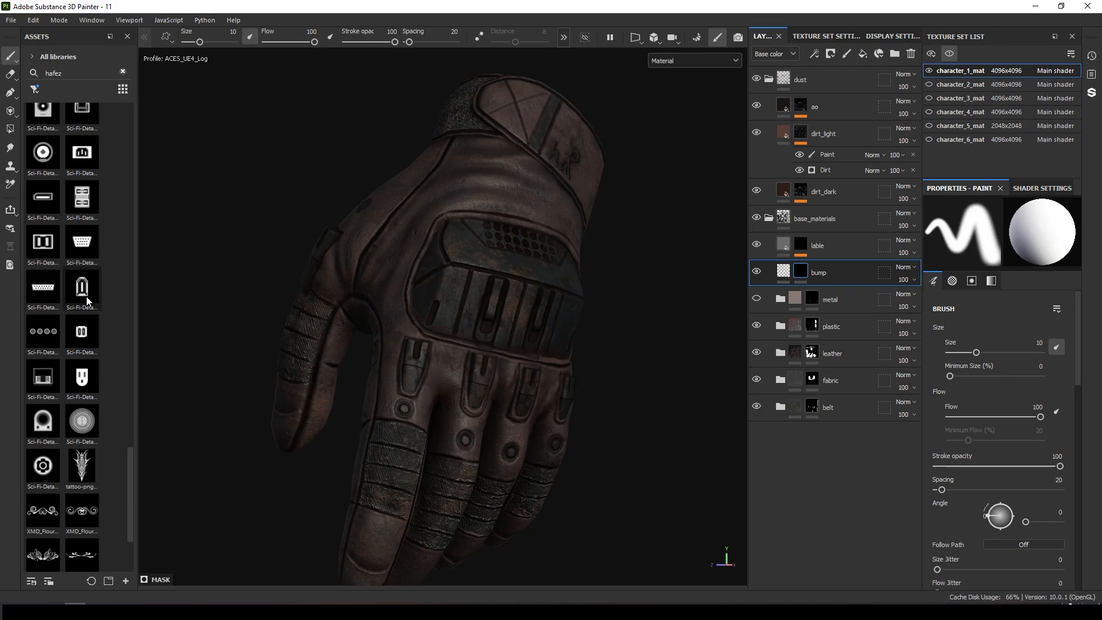
left_click(81, 287)
left_click_drag(494, 269, 574, 314, "alt")
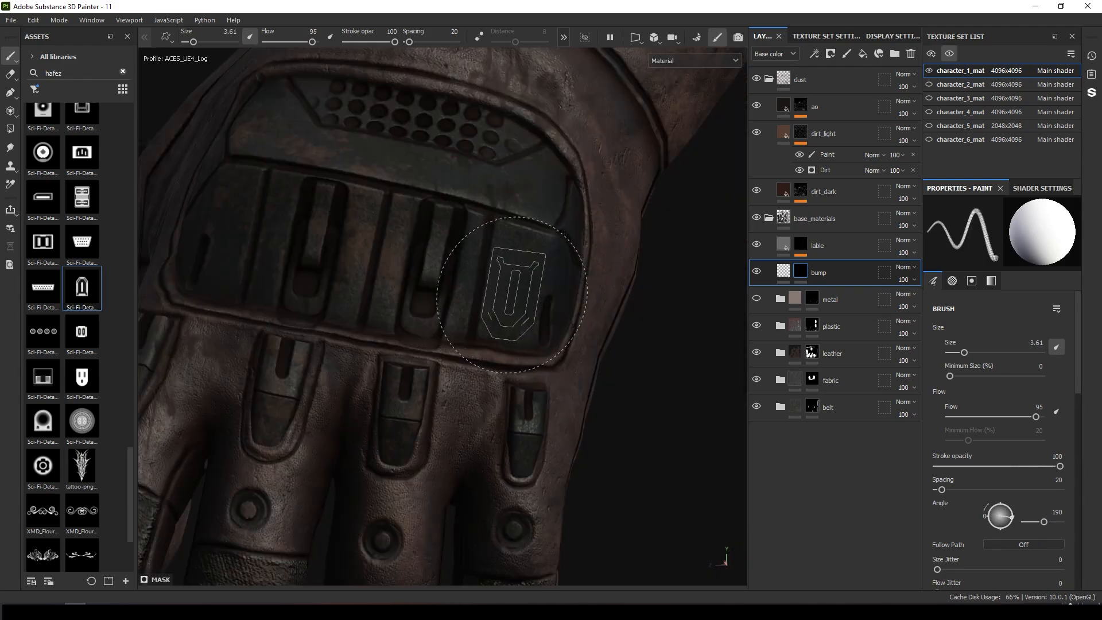
left_click(514, 295)
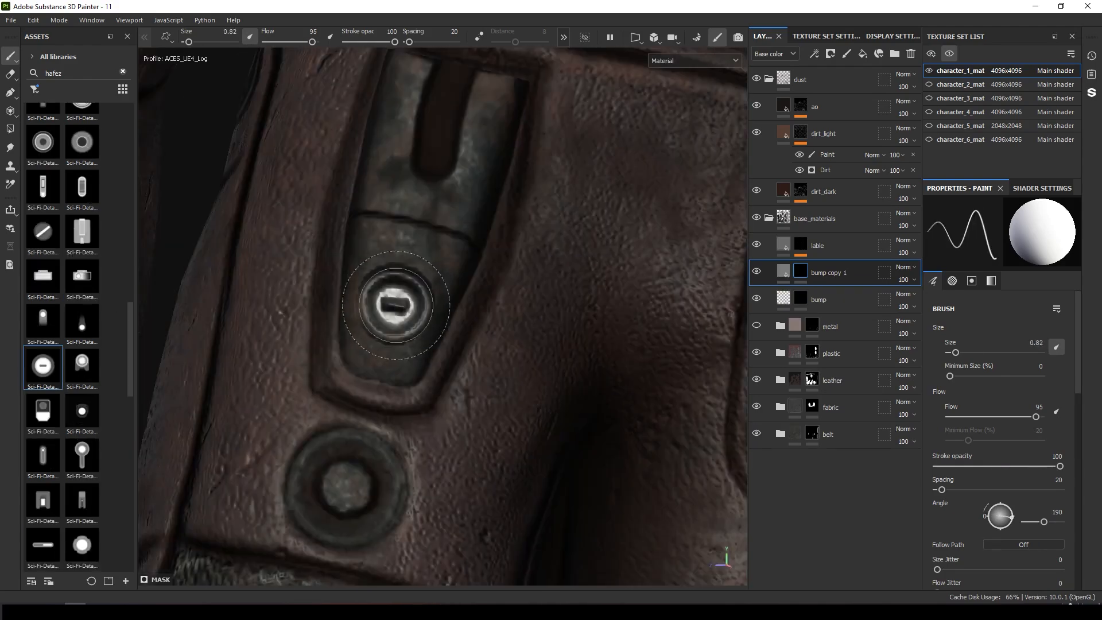
Stamp sci-fi detail alphas onto the glove's knuckle plates on the bump layers.
scroll(381, 262, "down", 3)
left_click_drag(381, 263, 607, 356, "alt")
left_click(622, 365)
middle_click_drag(630, 367, 220, 234, "alt")
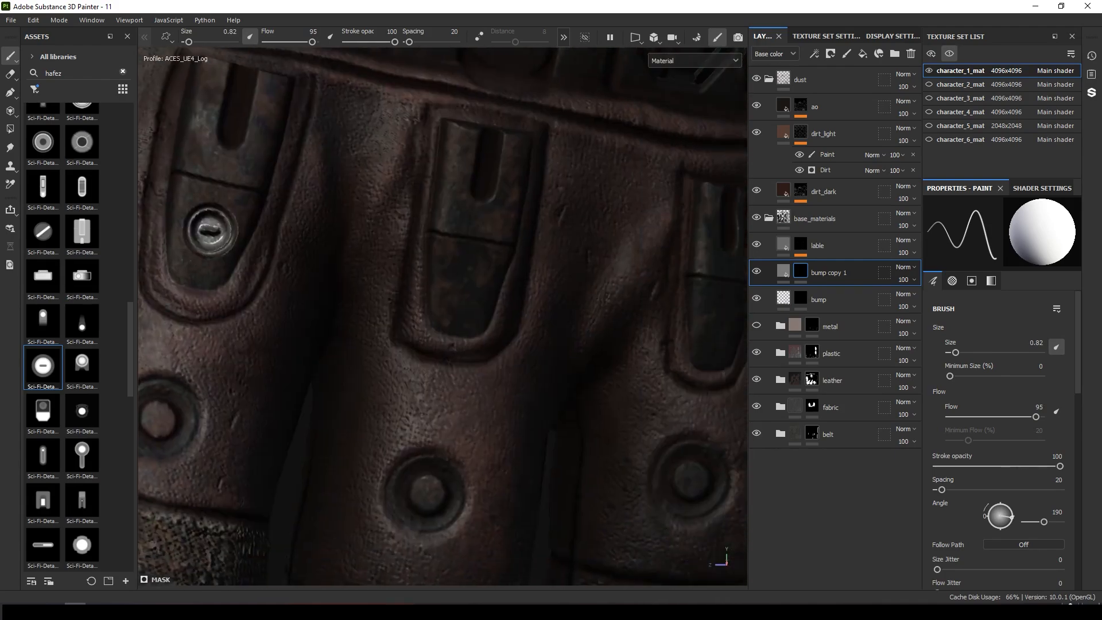
left_click(469, 289)
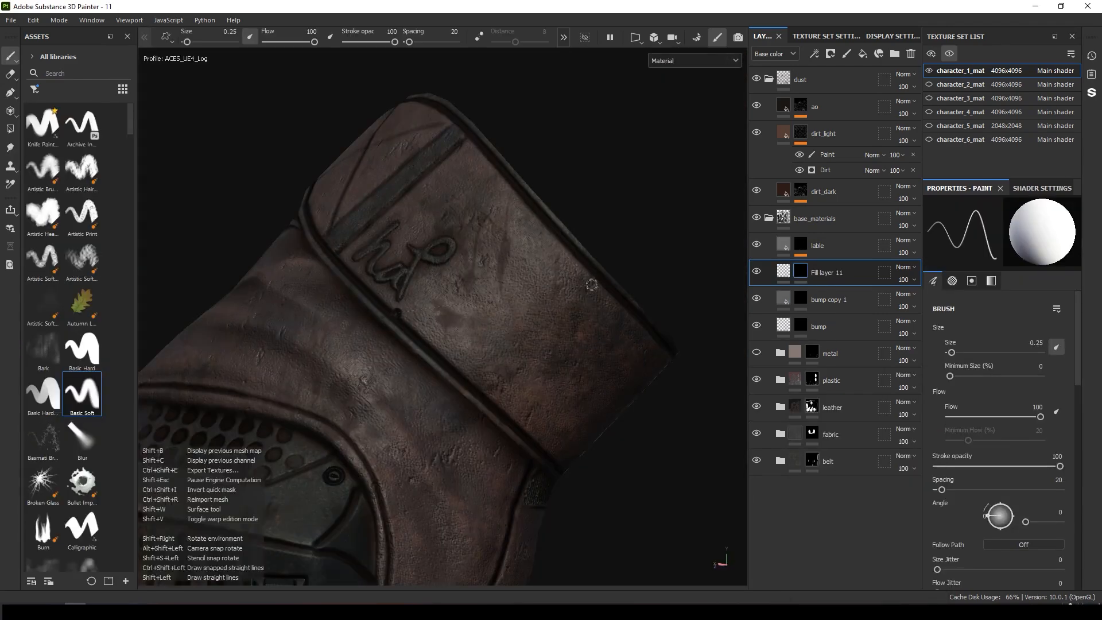
Paint straight seam lines across the glove cuff on Fill layer 11.
key("f")
left_click_drag(593, 362, 666, 368, "alt")
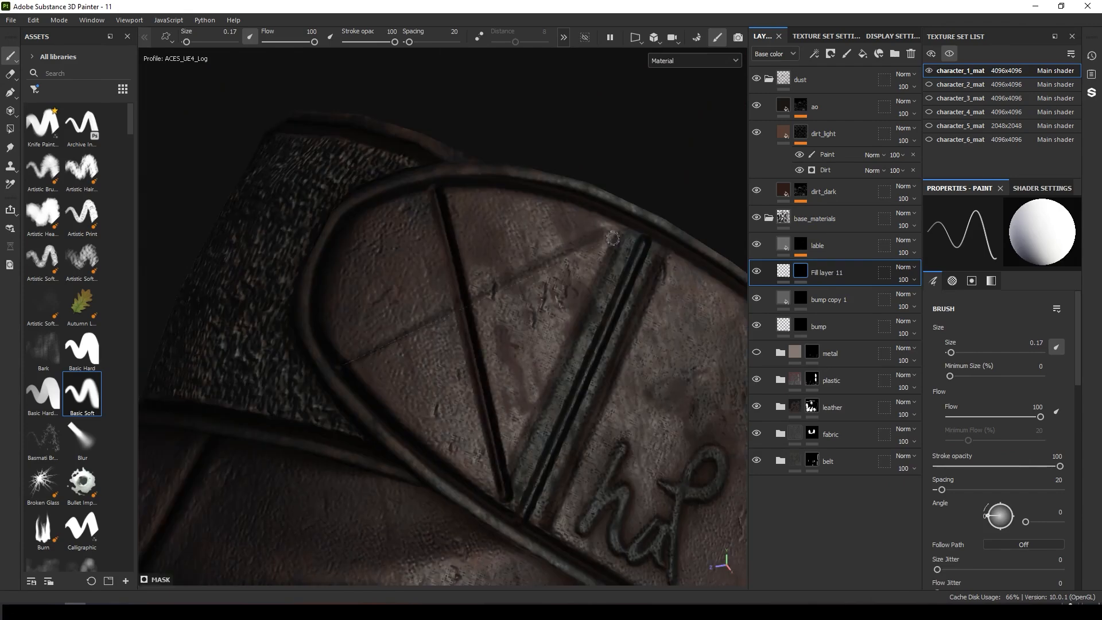
right_click_drag(612, 238, 607, 238, "ctrl")
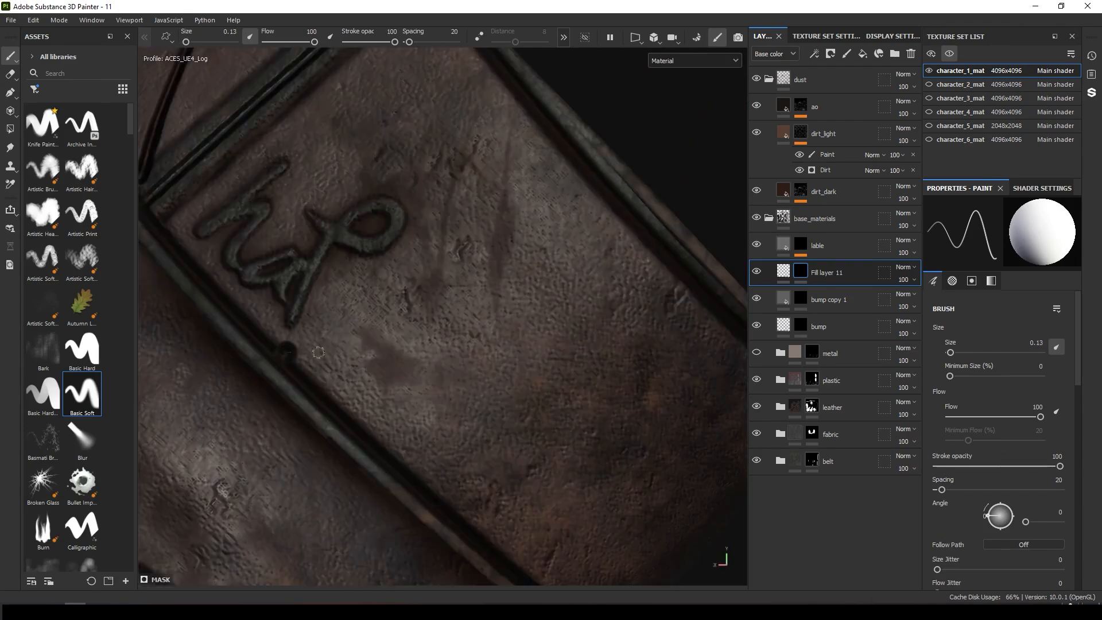
left_click(569, 309, "shift")
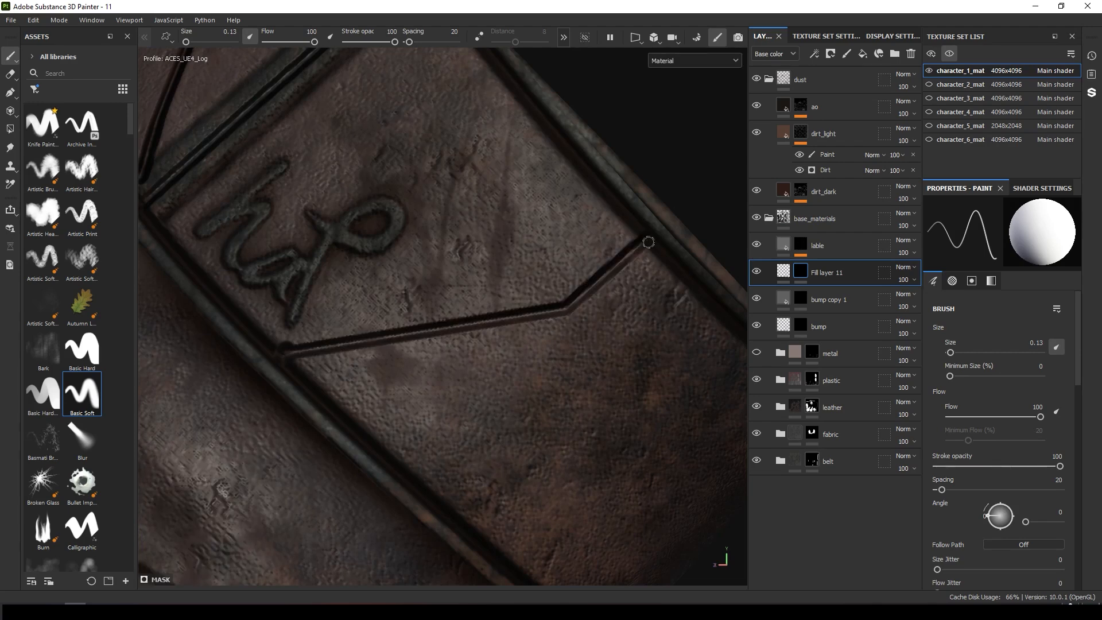
left_click(323, 402, "shift")
scroll(401, 354, "down", 3)
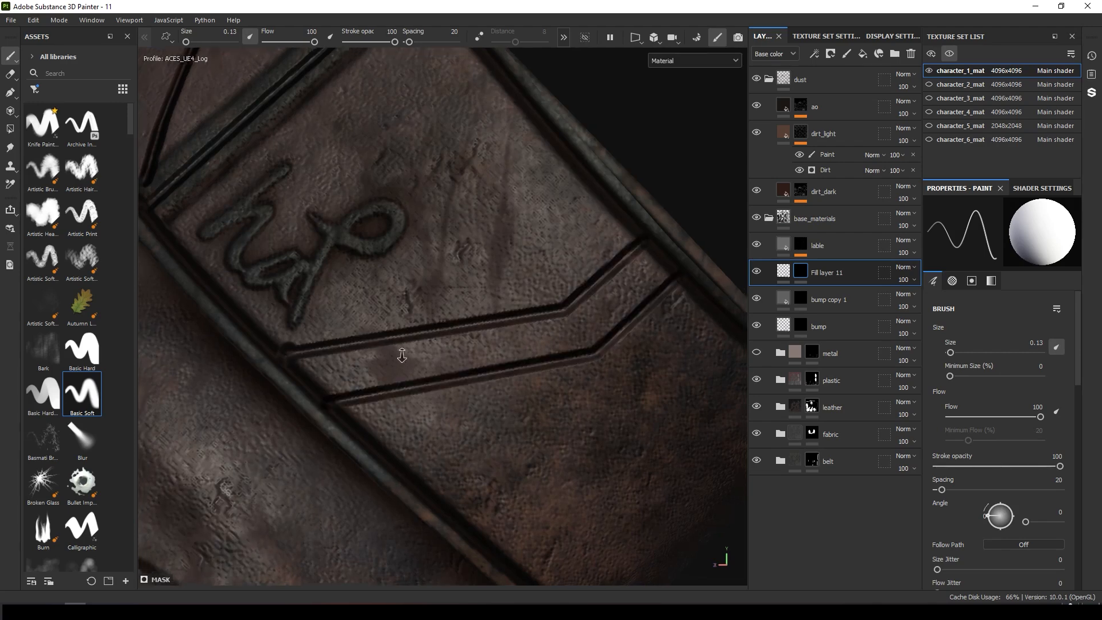
Paint more straight recessed seam lines across the glove cuff and wrist on Fill layer 11.
left_click_drag(401, 354, 499, 287, "alt")
left_click(498, 135)
left_click(411, 339, "shift")
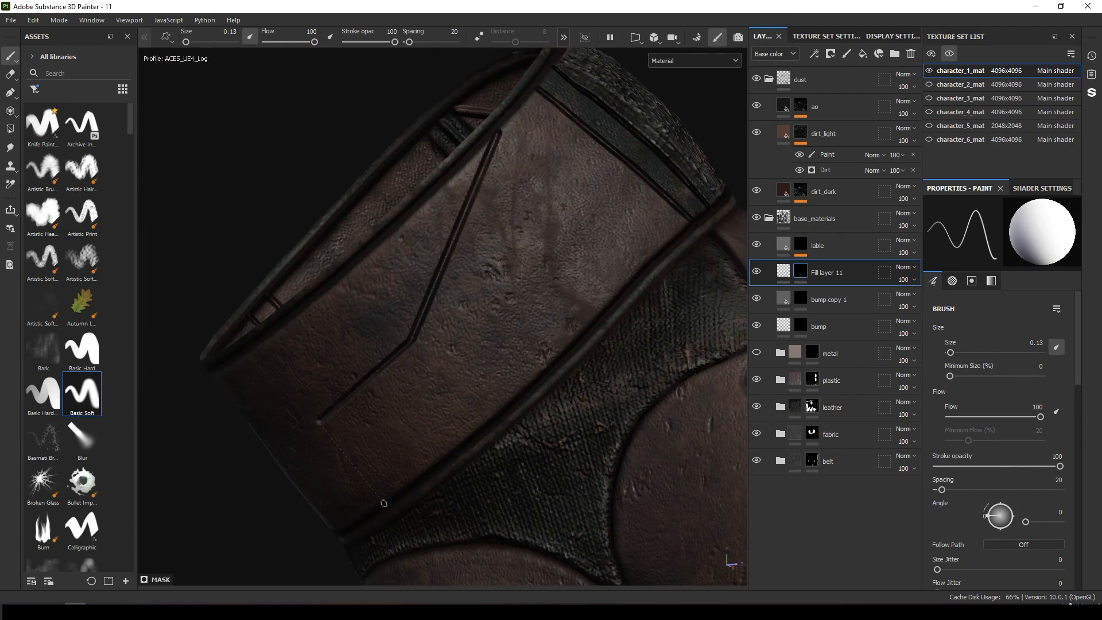
mouse_move(383, 504)
left_mouse_down("alt")
mouse_move(583, 249)
mouse_move(577, 267)
left_mouse_up("alt")
left_click(461, 378, "shift")
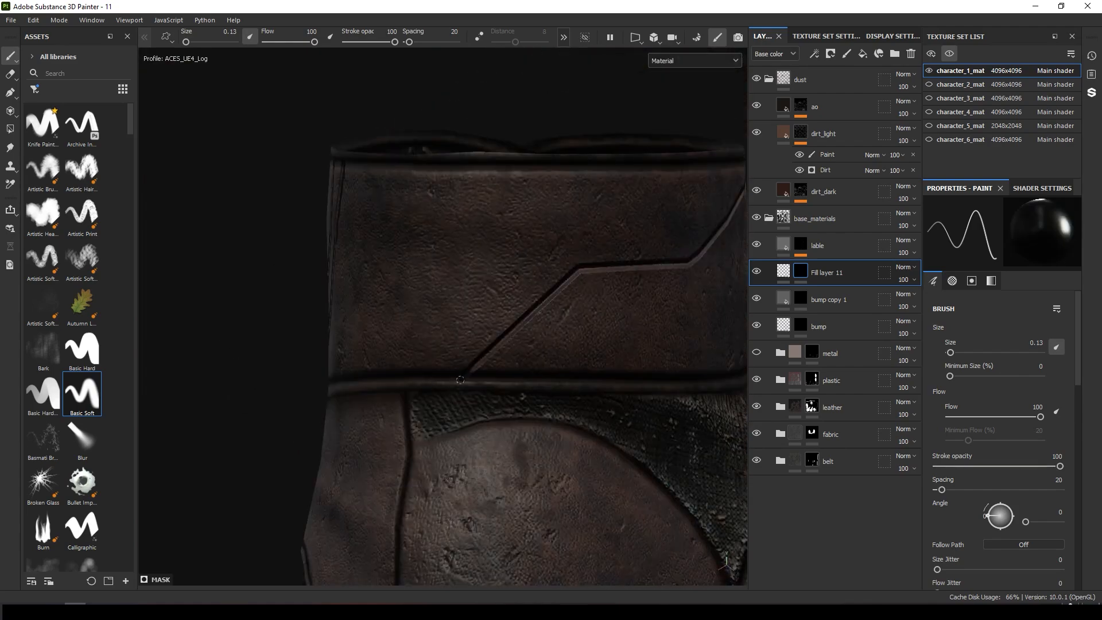
Swap to the inverted brush value and paint raised straight seam lines beside the cuff grooves.
key("x")
left_click(438, 379)
left_click(573, 245, "shift")
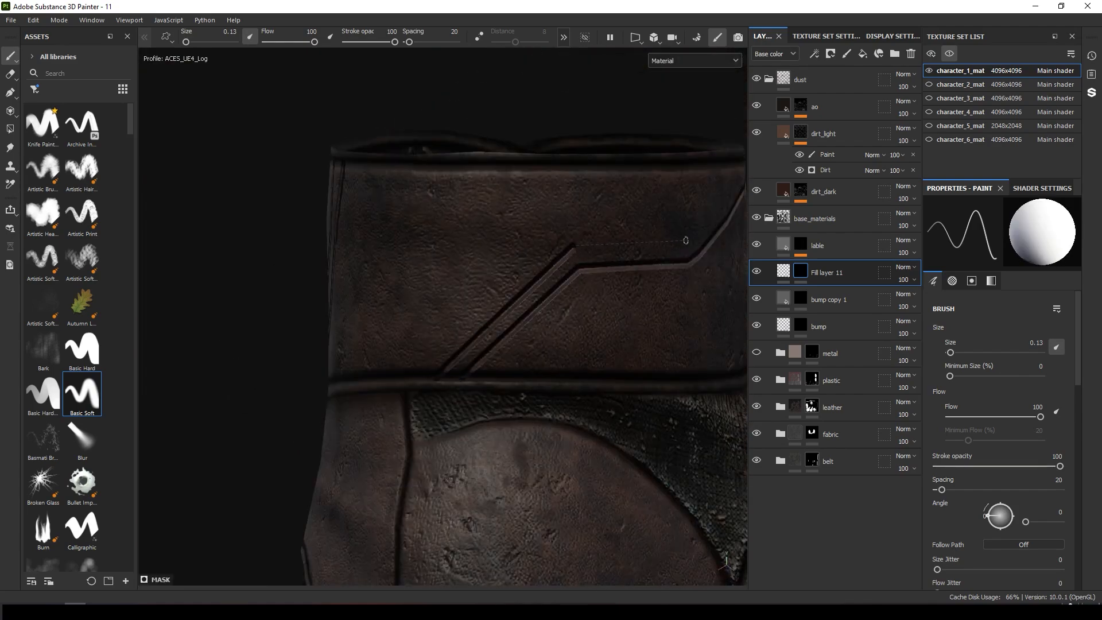
left_click(684, 240, "shift")
mouse_move(682, 243)
left_mouse_down("alt")
mouse_move(419, 381)
mouse_move(442, 358)
left_mouse_up("alt")
left_click(452, 351)
left_click(520, 182, "shift")
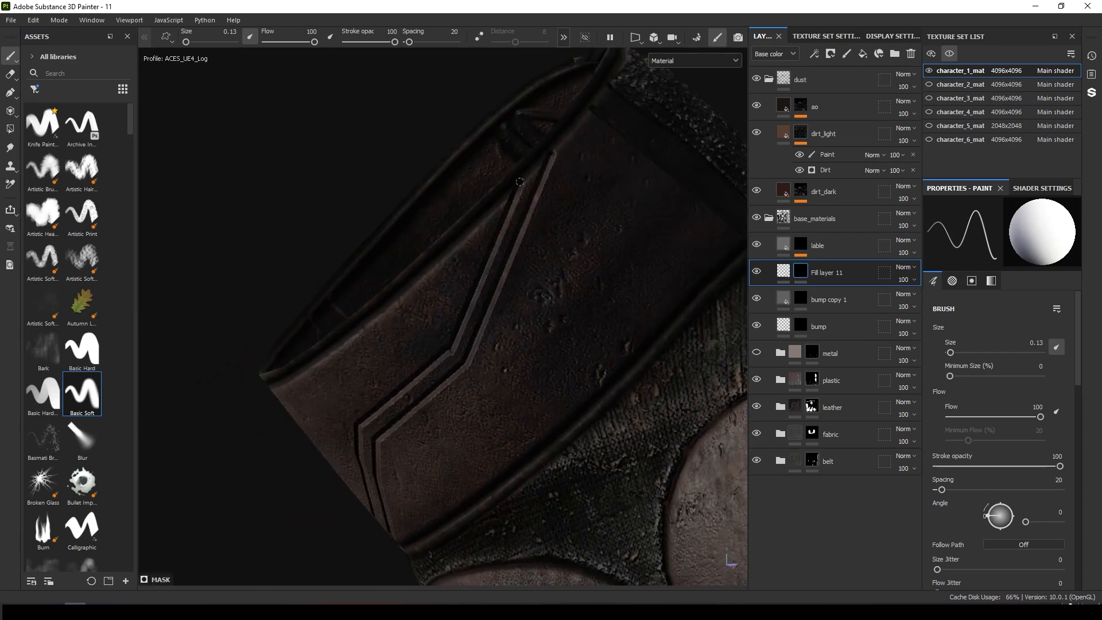
left_click_drag(520, 183, 556, 166, "alt")
left_click(562, 152)
left_click(581, 406, "shift")
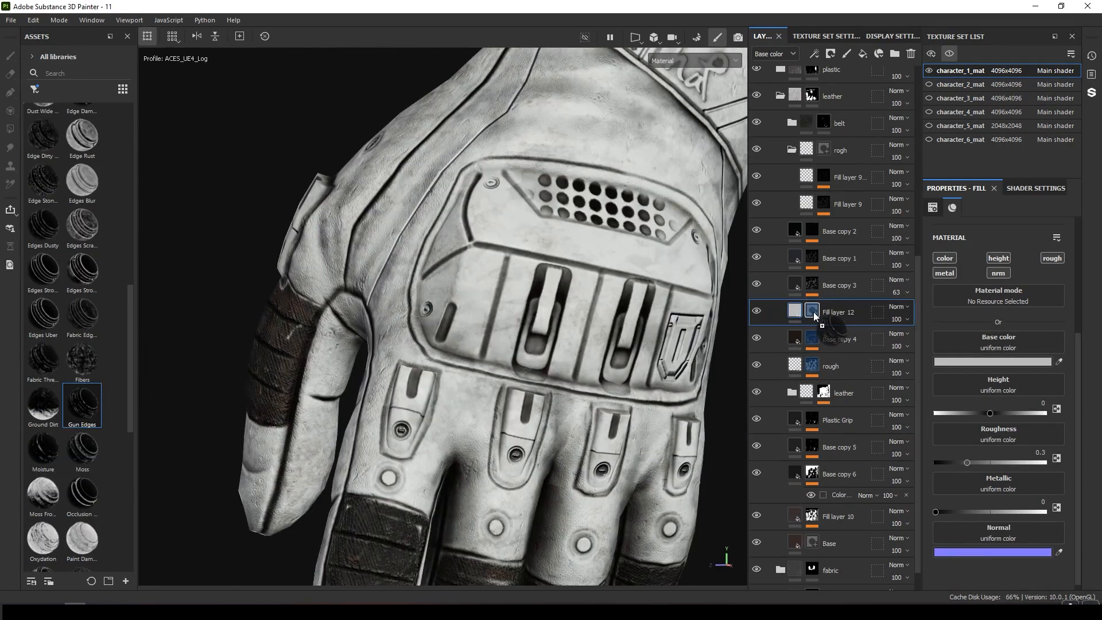
Examine Fill layer 12's Mask Editor generator on the glove's knuckle plate from several angles.
left_click_drag(814, 312, 814, 312)
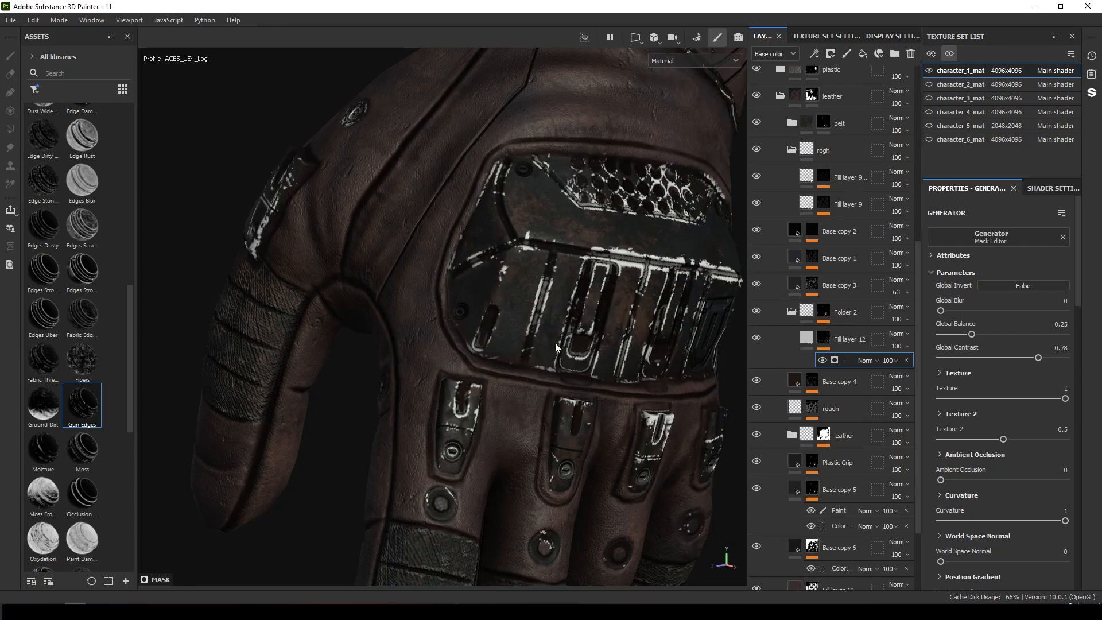
right_click_drag(555, 348, 386, 274, "alt")
left_click_drag(387, 273, 335, 287, "alt")
right_click_drag(335, 287, 797, 361, "alt")
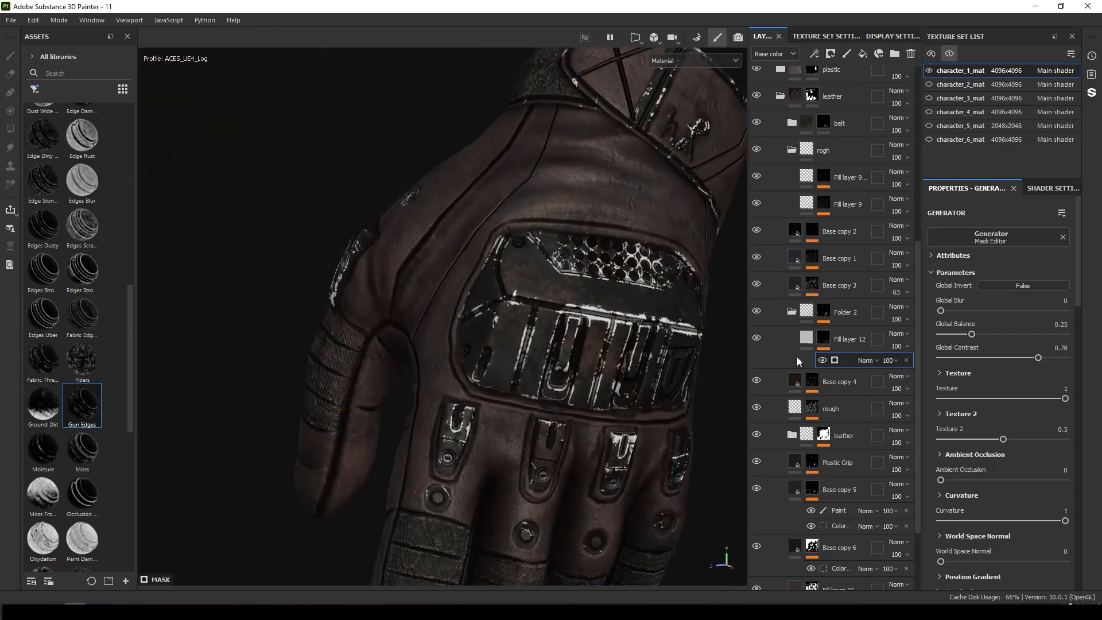
Open Fill layer 12's base colour and toggle the layer's visibility to compare the glove plate.
left_click(806, 337)
left_click(806, 506)
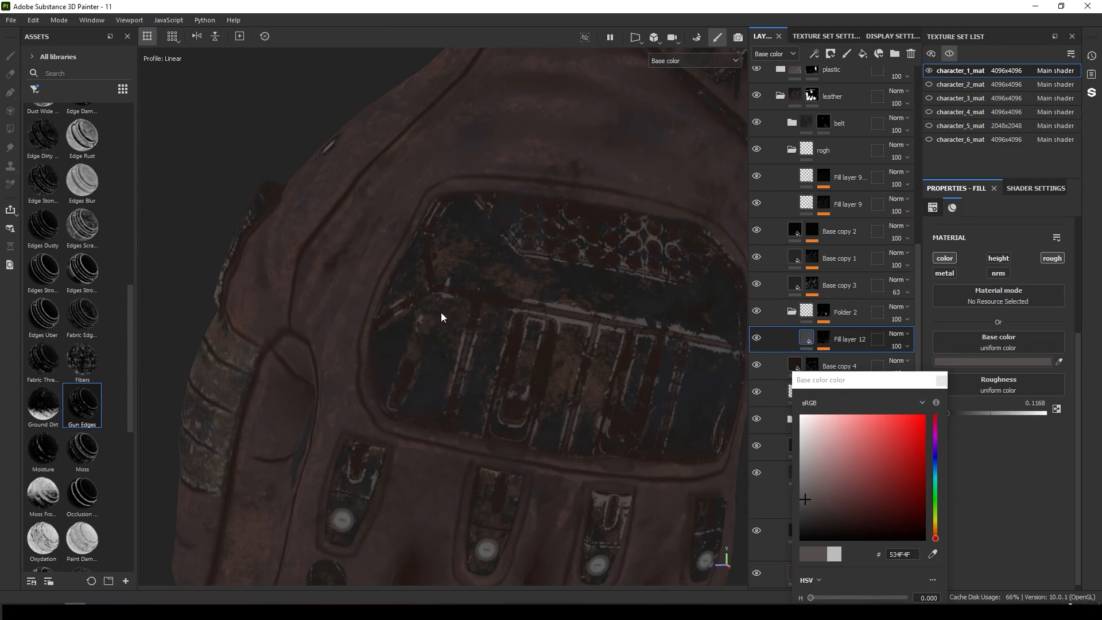
right_click_drag(441, 314, 337, 260, "alt")
left_click_drag(337, 260, 645, 326, "alt")
right_click_drag(645, 326, 758, 339, "alt")
key("m")
left_click(756, 338)
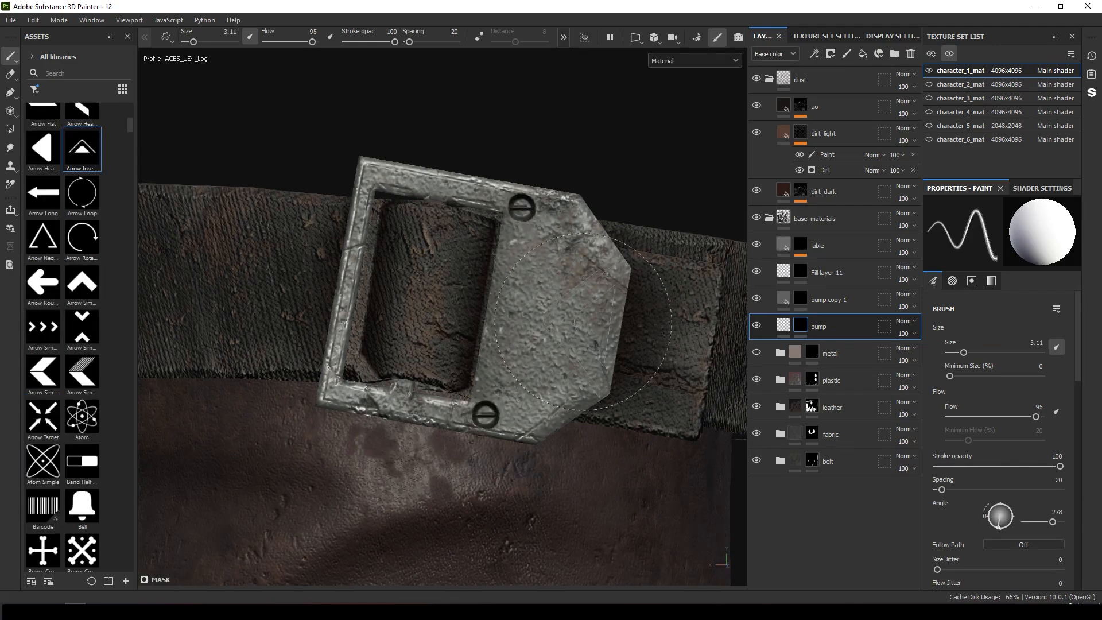
Stamp a sci-fi bolt alpha onto the belt buckle and paint along the boot's stitched seam.
left_click(582, 322)
scroll(227, 160, "down", 3)
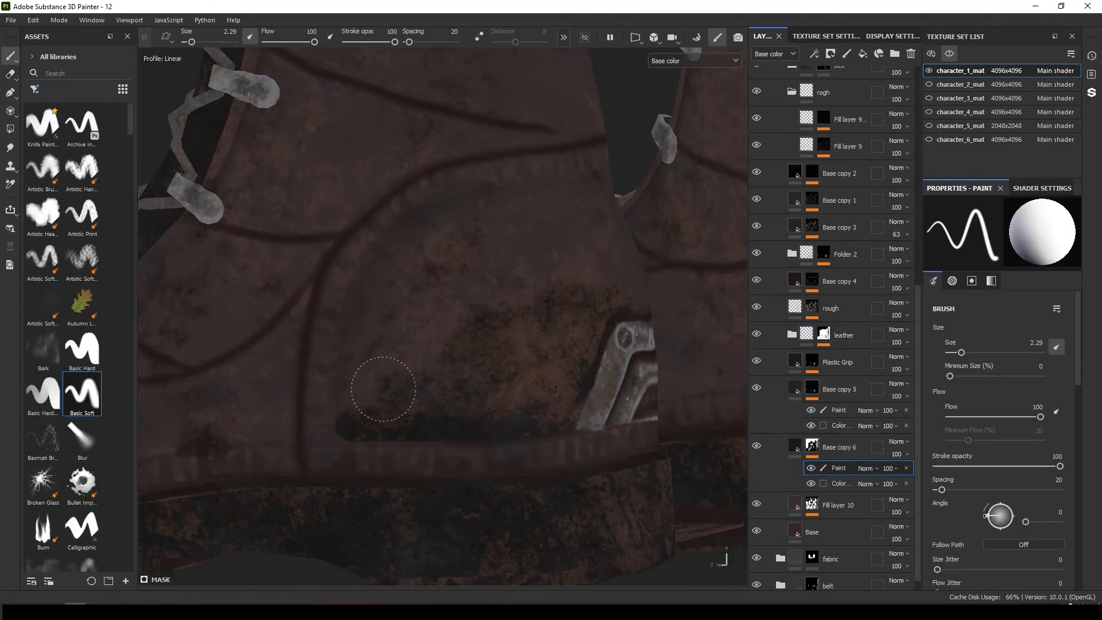
mouse_move(390, 397)
left_mouse_down()
mouse_move(378, 334)
mouse_move(441, 257)
left_mouse_up()
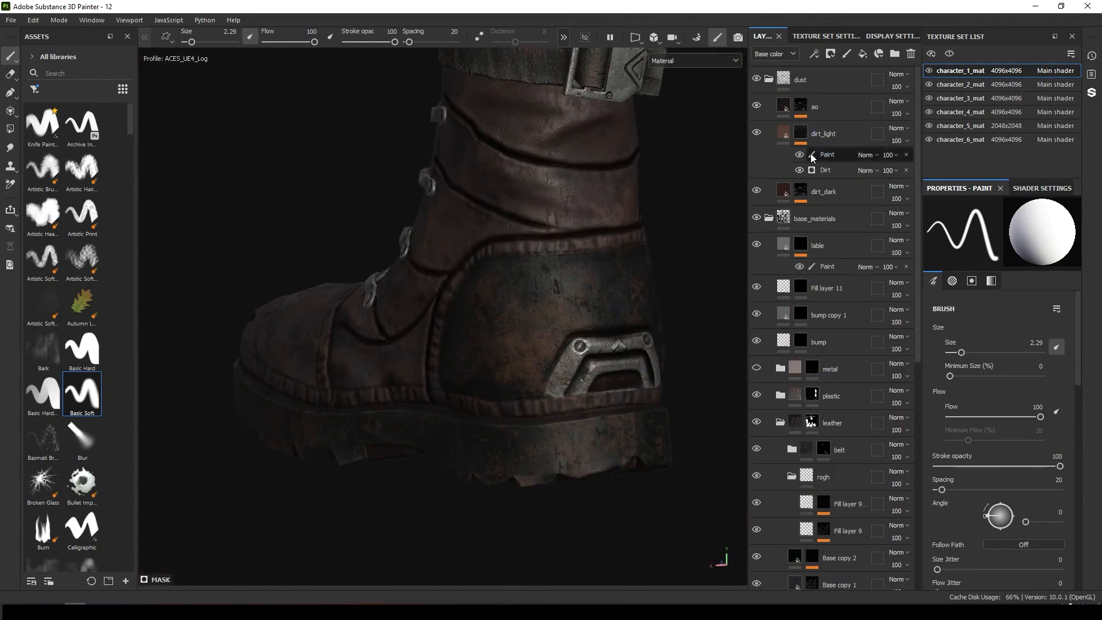
Toggle the dirt_light layer's visibility and select its Paint sublayer.
left_click(757, 133)
left_click(757, 133)
left_click(800, 133)
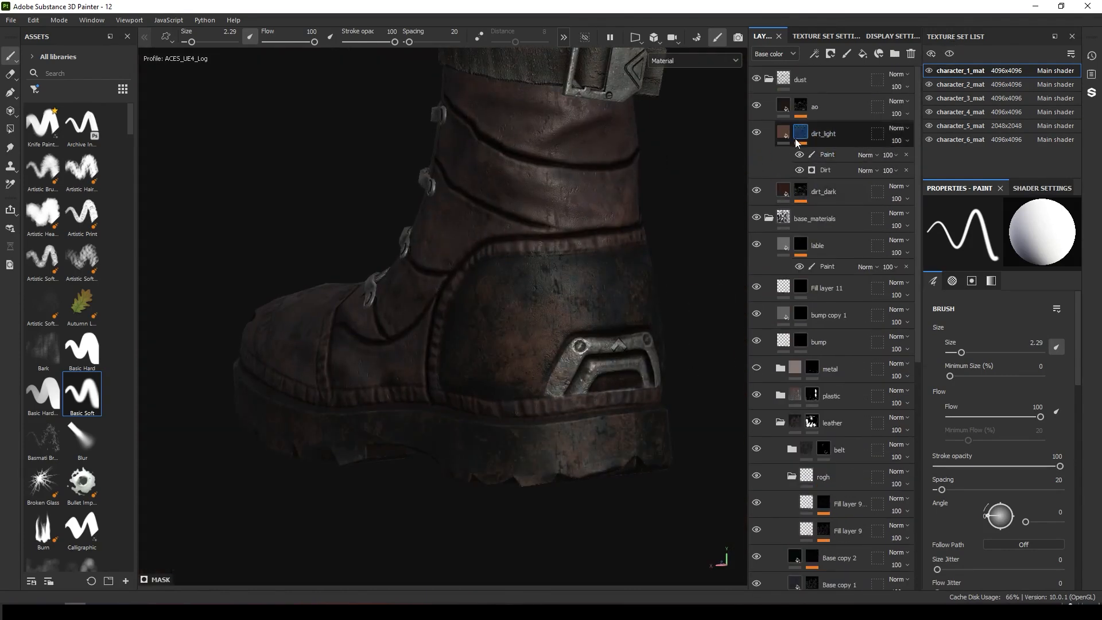
left_click(820, 155)
scroll(619, 279, "up", 2)
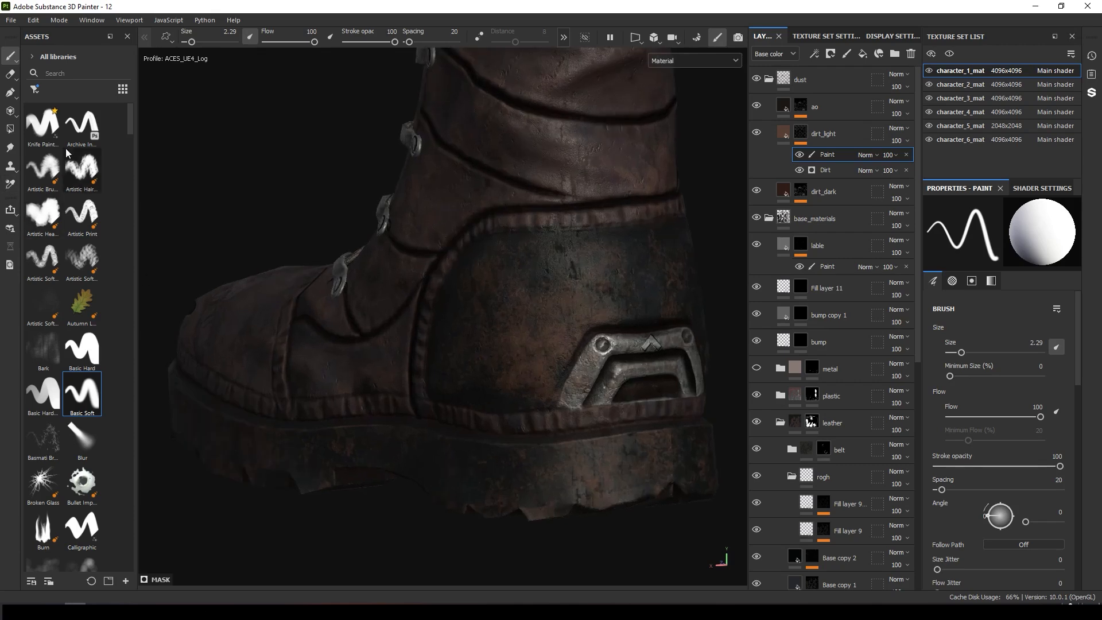
Paint dirt onto the boot heel with the Artistic Heavy brush on dirt_light's Paint sublayer.
left_click(44, 216)
scroll(459, 281, "down", 3)
left_click_drag(371, 242, 524, 296, "alt")
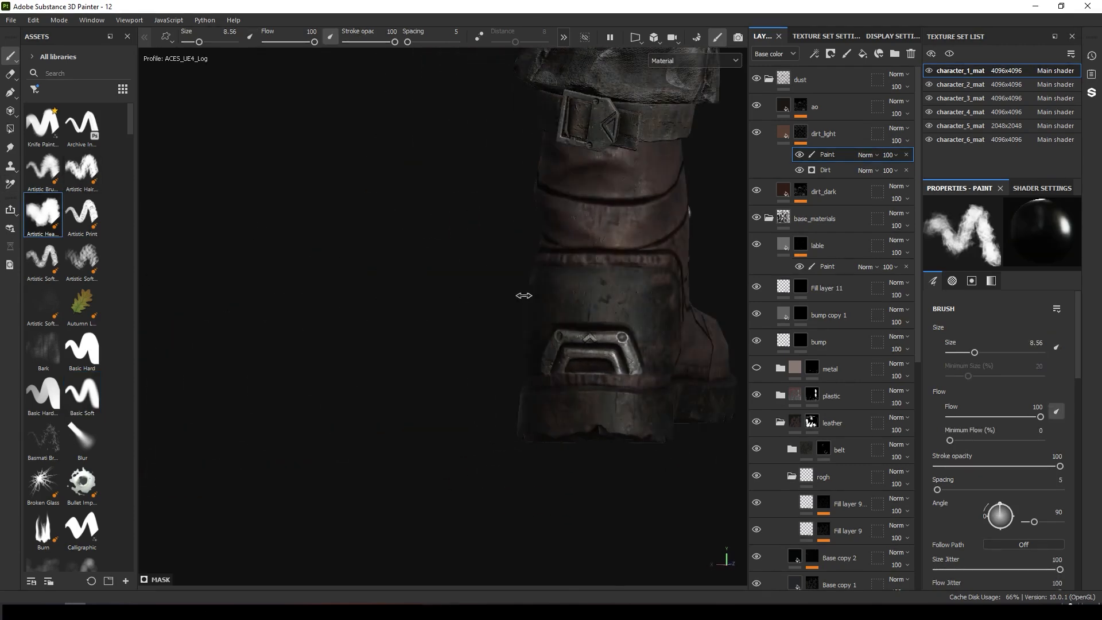
right_click_drag(524, 295, 118, 197, "shift")
left_click_drag(149, 195, 333, 184, "alt")
Review the character's mask, gloves and body from several angles.
key("alt+q")
middle_click_drag(488, 86, 441, 237, "alt")
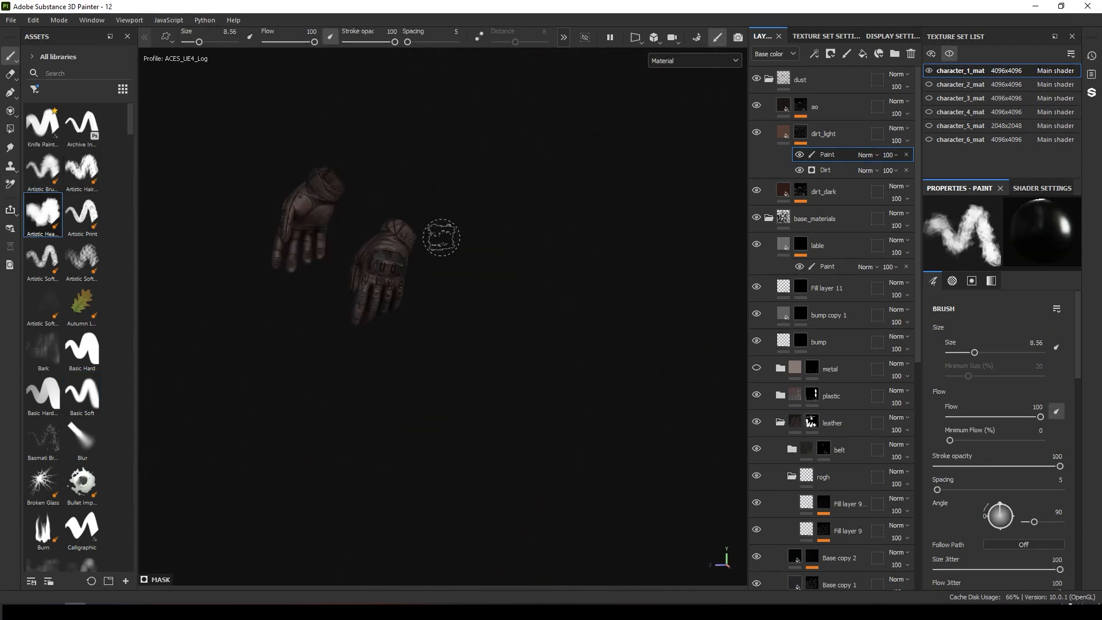
right_click_drag(441, 237, 654, 247, "alt")
middle_click_drag(413, 132, 545, 390, "alt")
right_click_drag(660, 275, 1006, 367, "alt")
left_click_drag(593, 273, 499, 270, "alt")
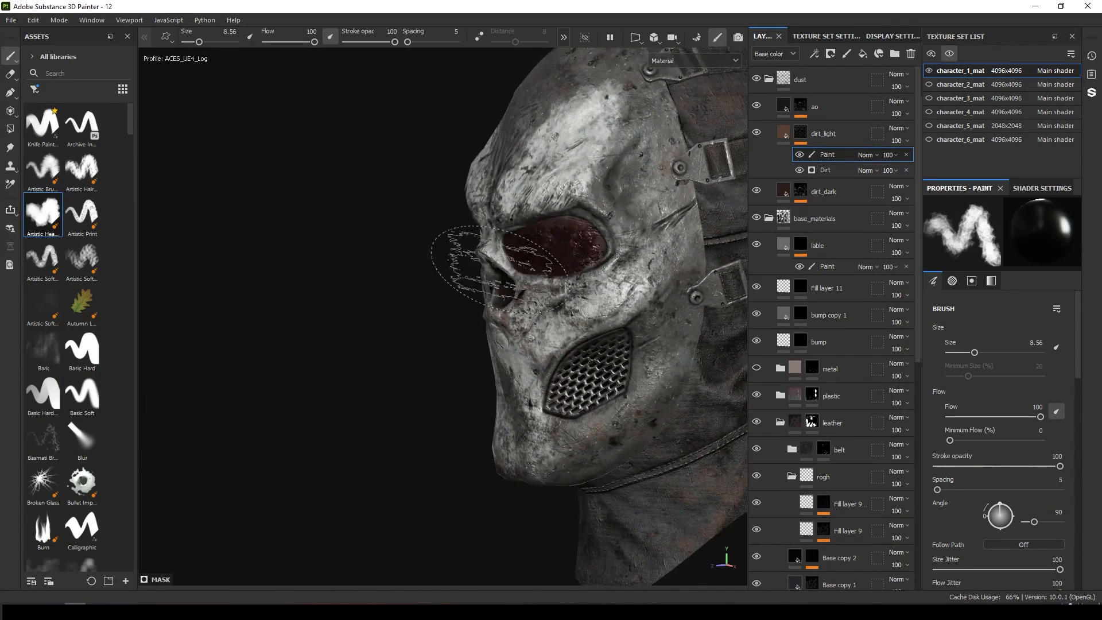
middle_click_drag(499, 269, 288, 285, "alt")
left_click(952, 56)
right_click_drag(608, 241, 309, 235, "alt")
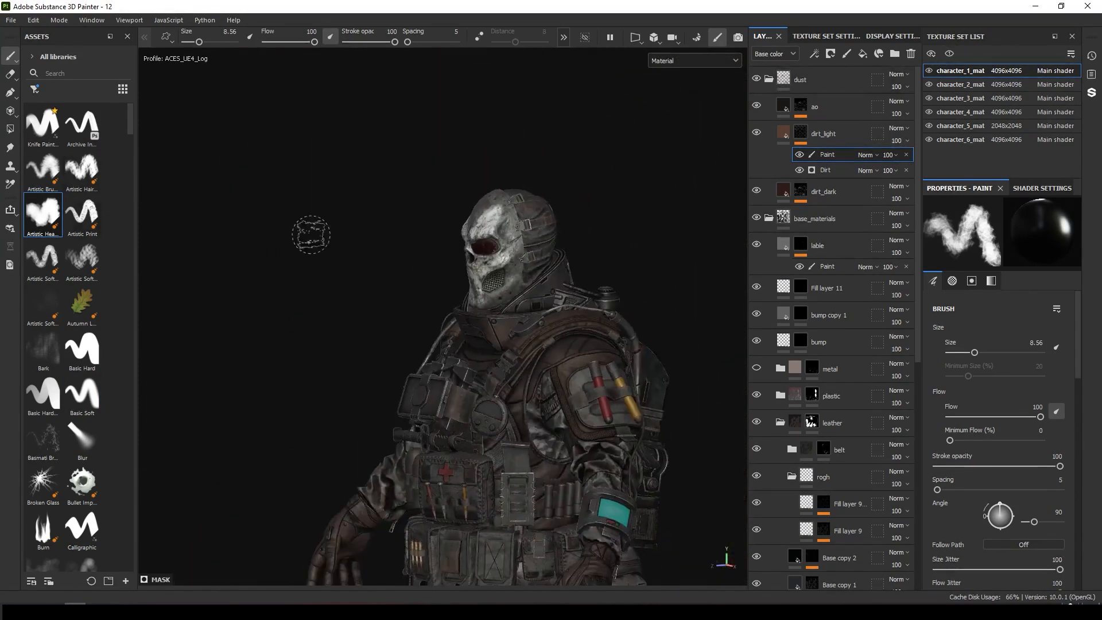
right_click_drag(540, 304, 425, 292, "alt")
middle_click_drag(522, 339, 514, 186, "alt")
left_click_drag(528, 183, 649, 206, "alt")
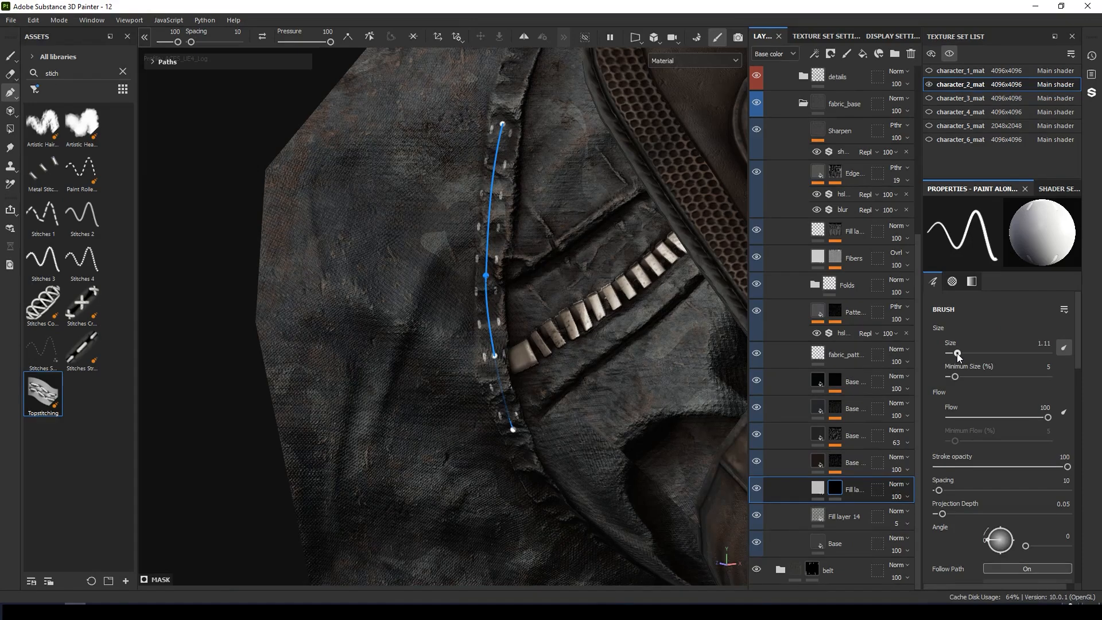
Set the topstitching path's stitch size to 0.28 horizontal and 0.66 vertical.
scroll(987, 449, "down", 10)
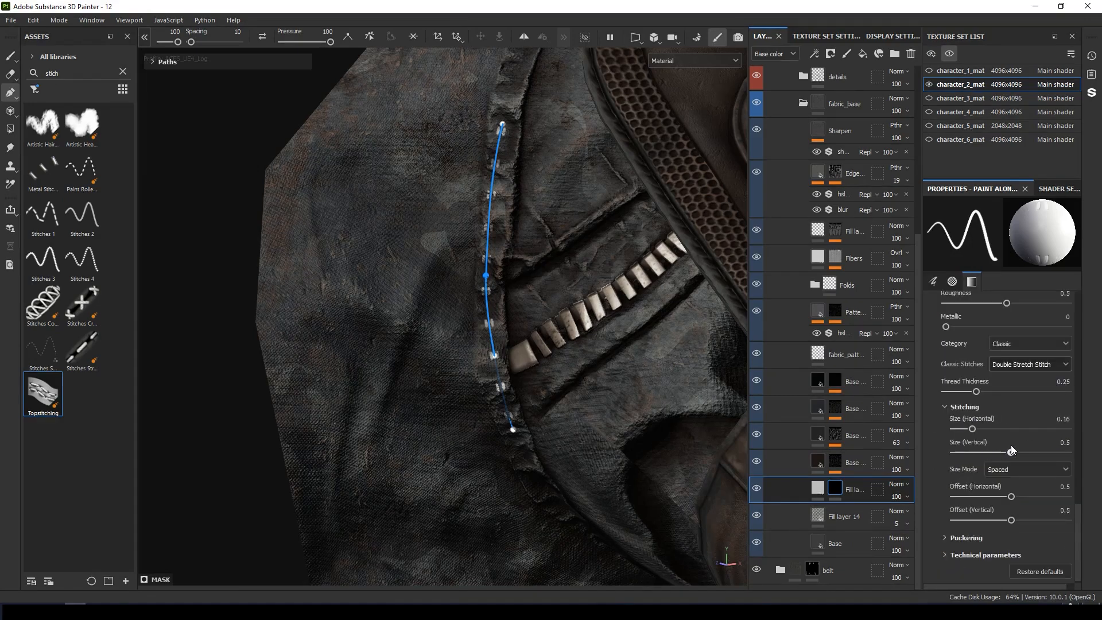
left_click_drag(1010, 446, 1031, 443)
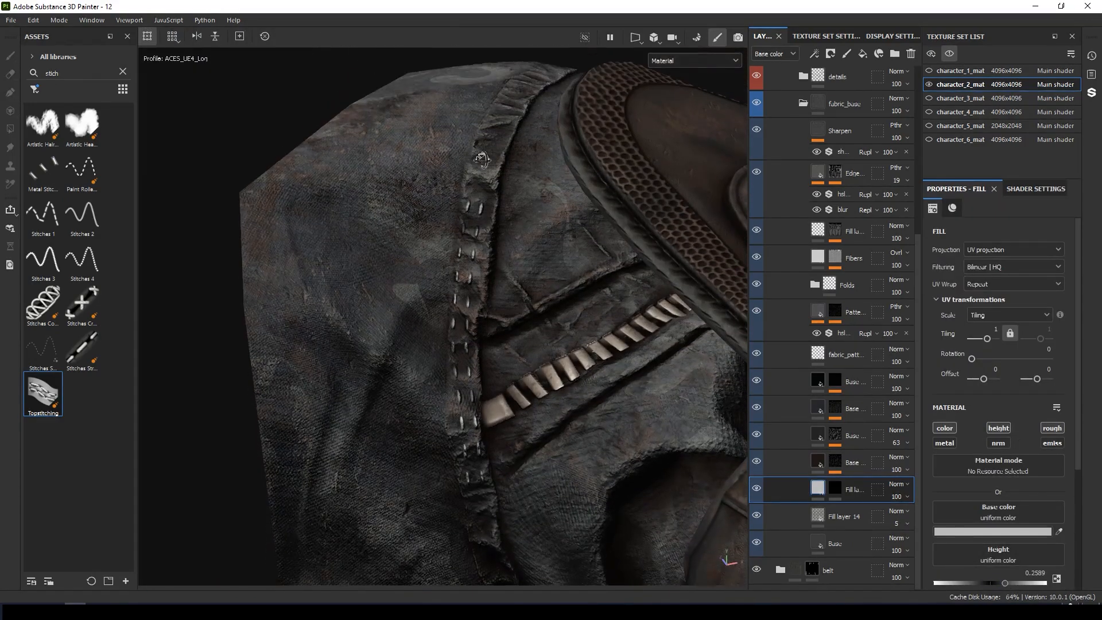
left_click_drag(1007, 583, 1005, 585)
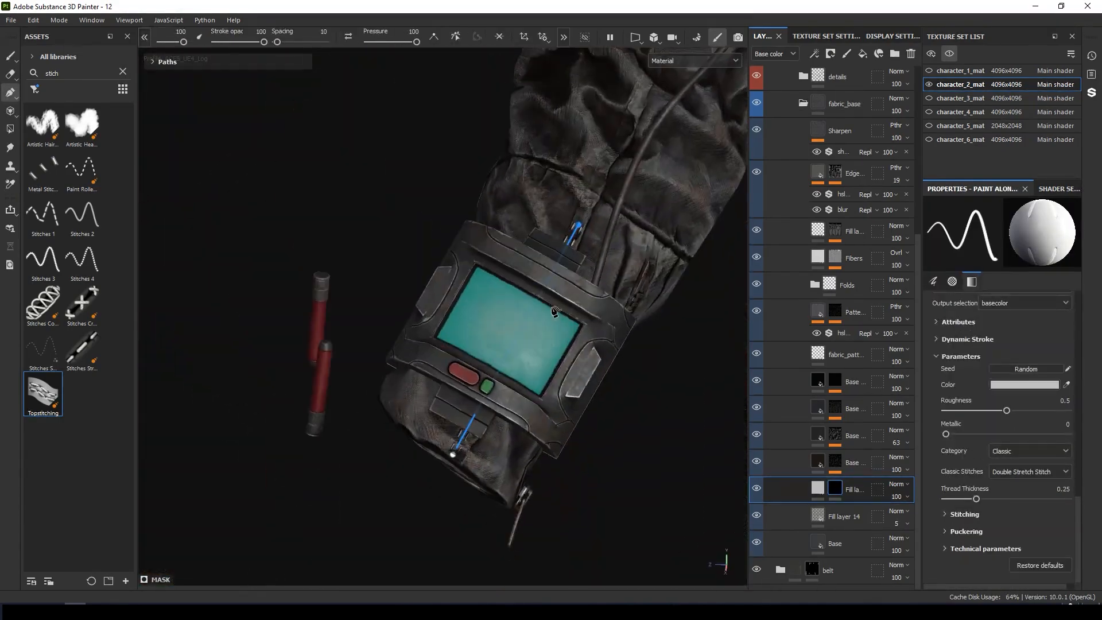
Draw topstitching paths along the sleeve, wrist device and shoulder seams.
left_click(528, 317)
left_click_drag(561, 281, 601, 302, "alt")
left_click(553, 305)
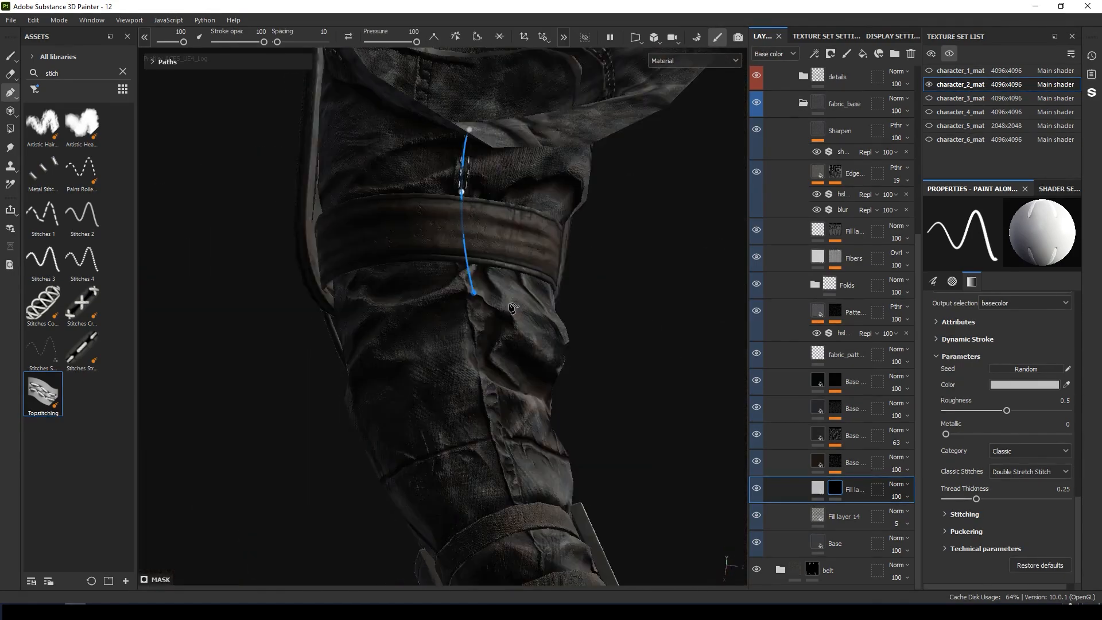
left_click_drag(528, 413, 544, 442, "alt")
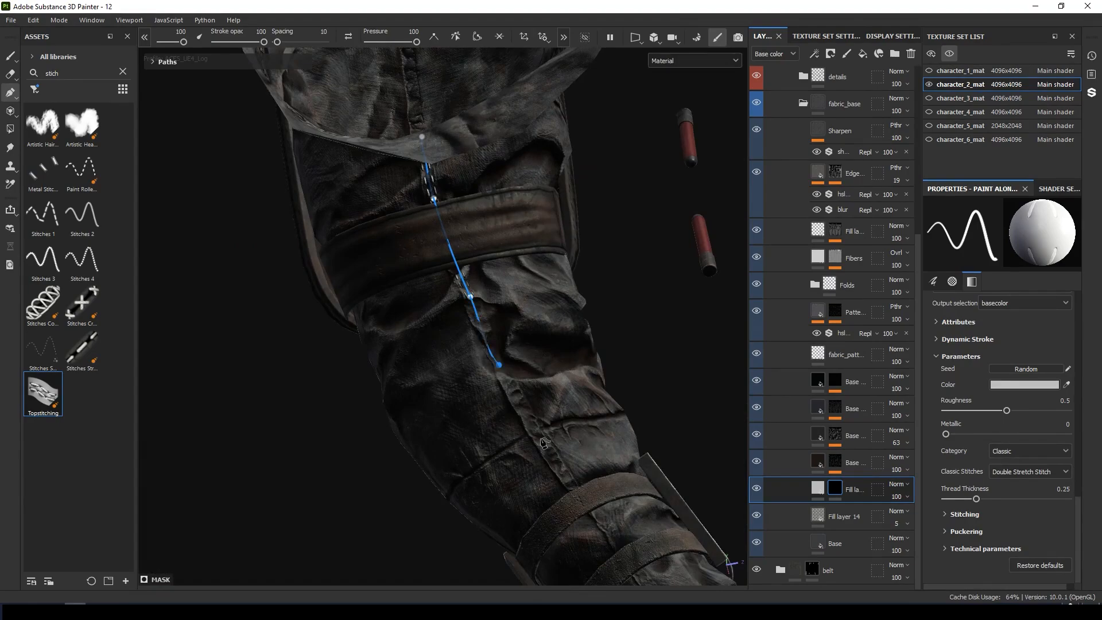
left_click(546, 450)
middle_click_drag(567, 447, 474, 271, "alt")
left_click(551, 406)
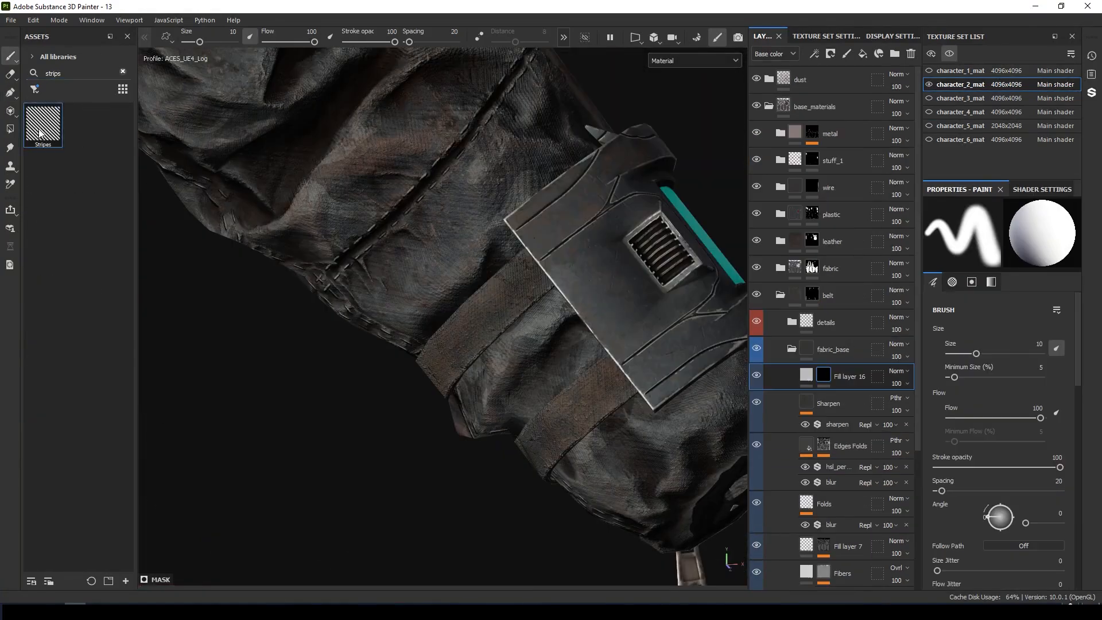
Apply the Stripes pattern to Fill layer 16 on the sleeve straps and set its tiling to 22.
left_click_drag(790, 312, 823, 376)
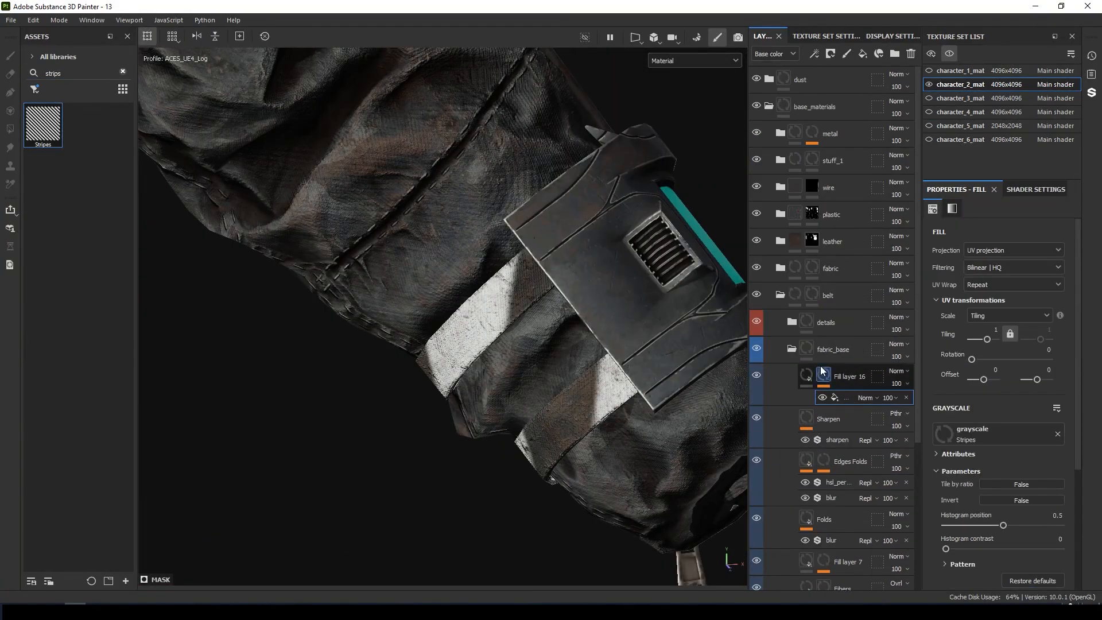
left_click_drag(987, 340, 998, 340)
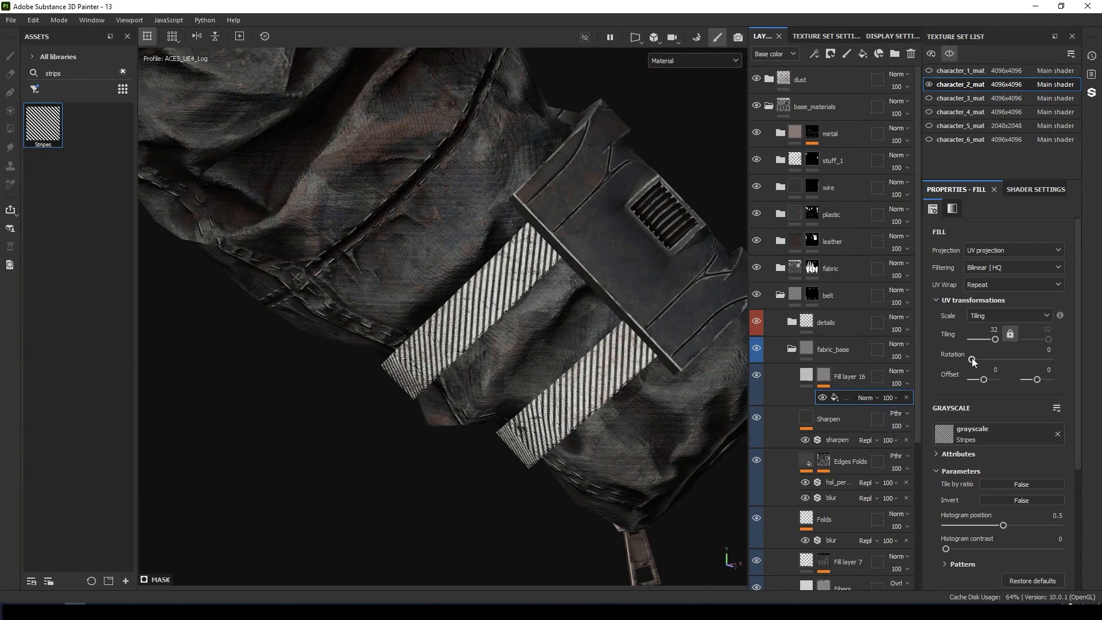
left_click_drag(972, 358, 982, 360)
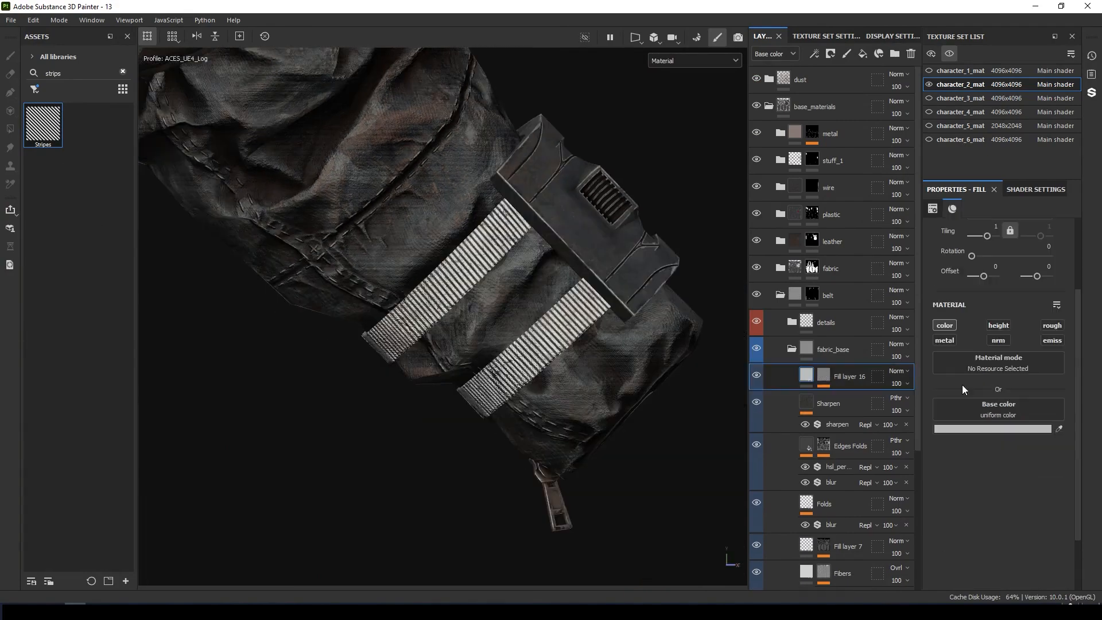
Limit Fill layer 16 to height and roughness, setting height to 0.1472 and raising roughness.
left_click(949, 325)
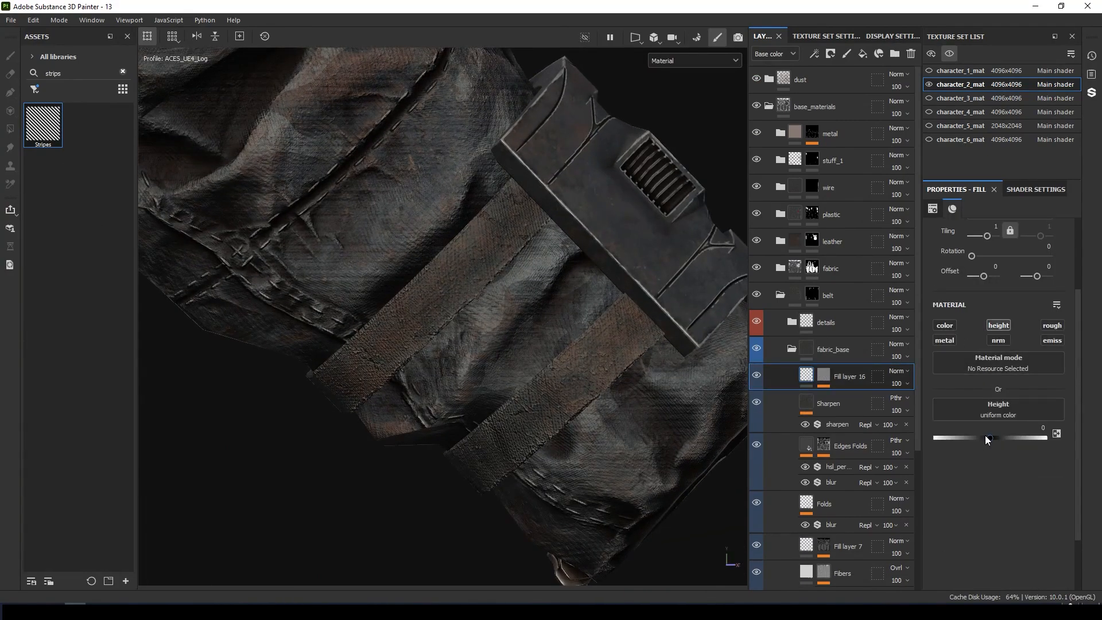
left_click_drag(989, 437, 997, 436)
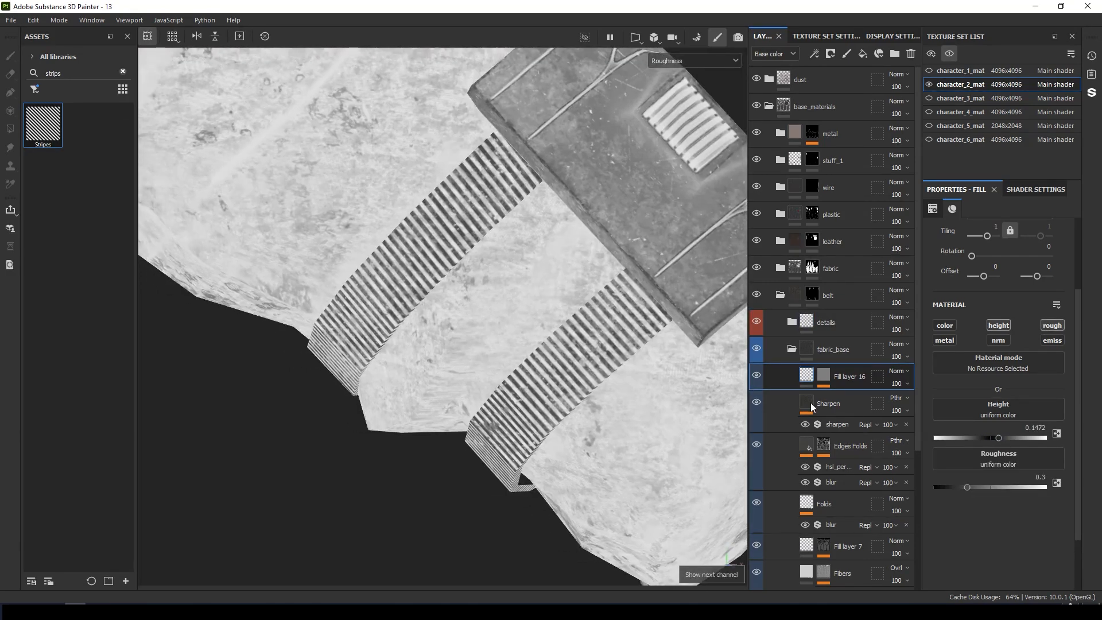
left_click_drag(972, 486, 984, 485)
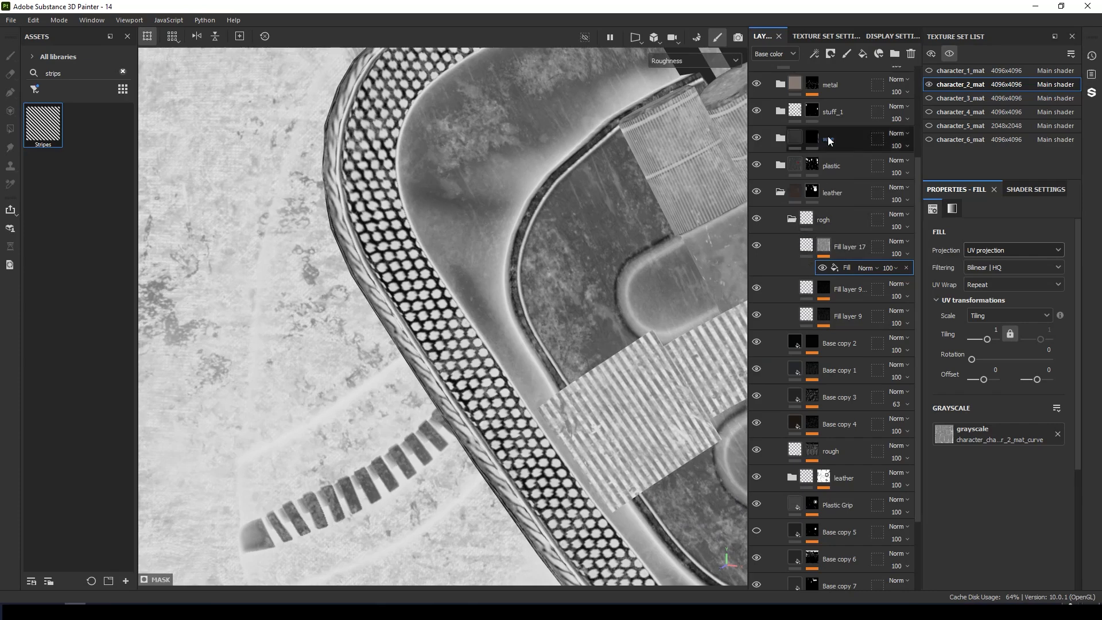
left_click(814, 53)
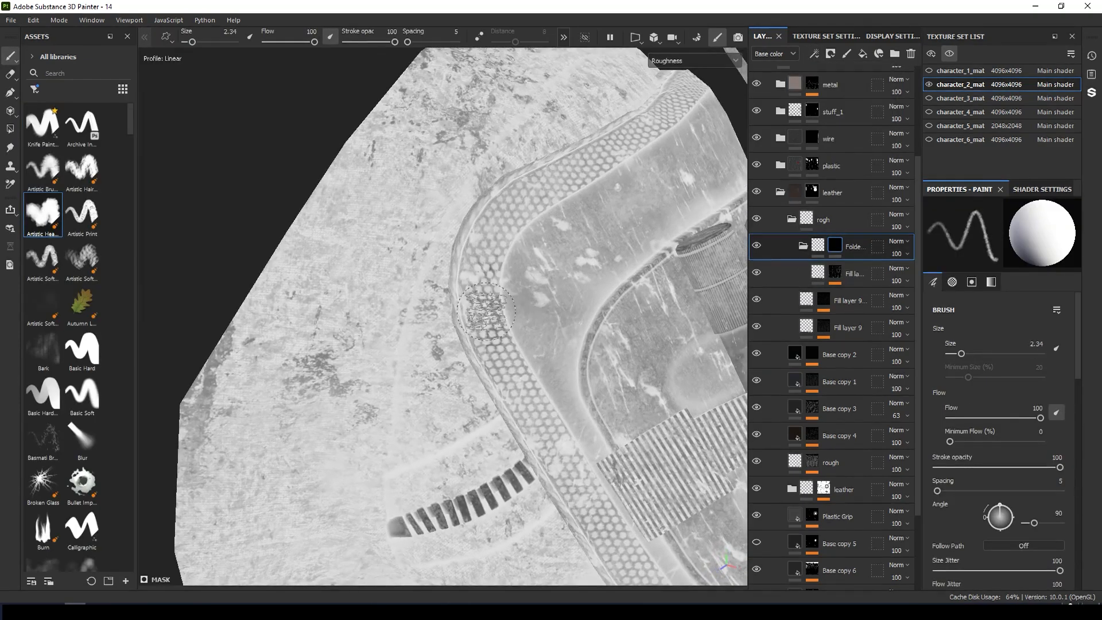
Paint roughness variation along the pouch's perforated border with the Artistic Heavy brush.
left_click_drag(490, 295, 506, 259)
left_click_drag(506, 259, 644, 392, "alt")
mouse_move(704, 409)
left_mouse_down("alt")
mouse_move(561, 359)
mouse_move(513, 359)
mouse_move(575, 314)
left_mouse_up("alt")
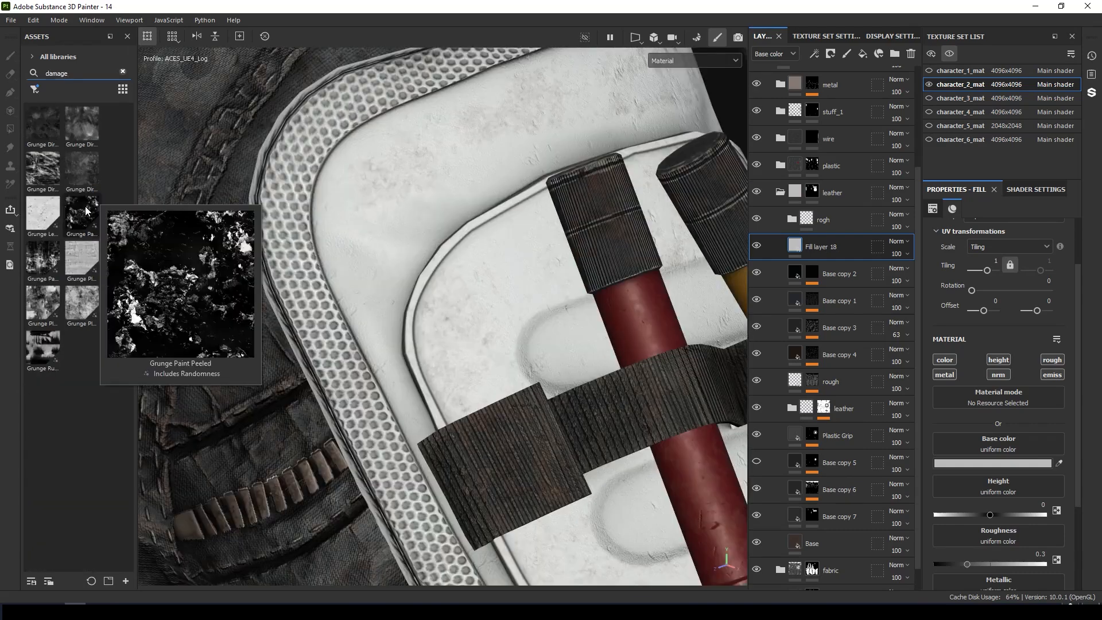
Add a grunge mask to Fill layer 18 with roughness 0.7056, then drop the Gun Edges mask onto Fill layer 19.
left_click_drag(82, 214, 813, 252)
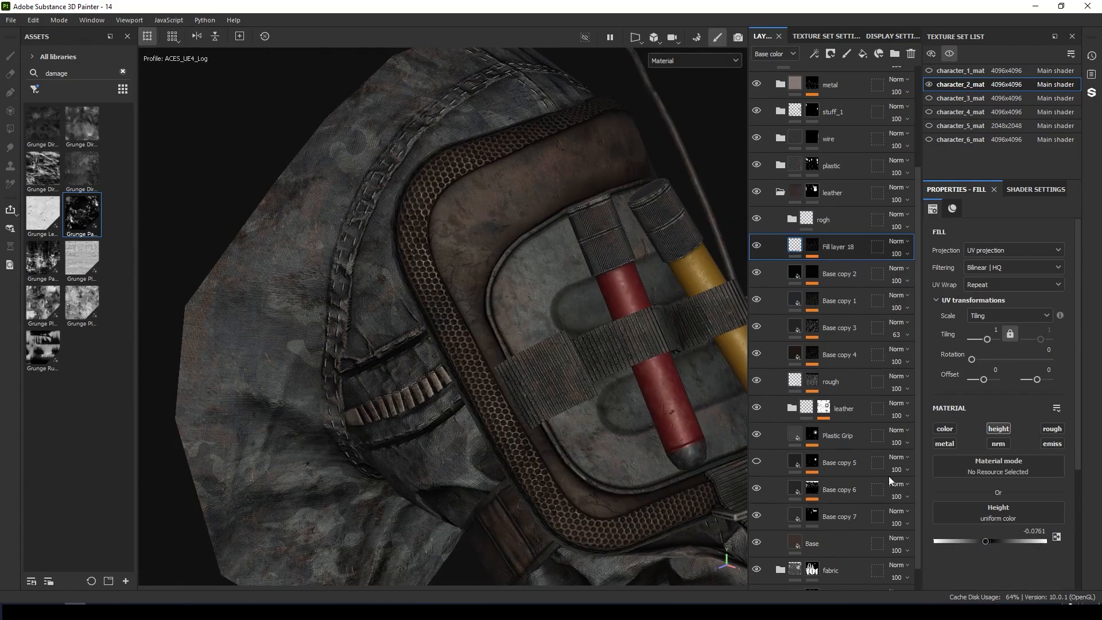
scroll(470, 330, "up", 5)
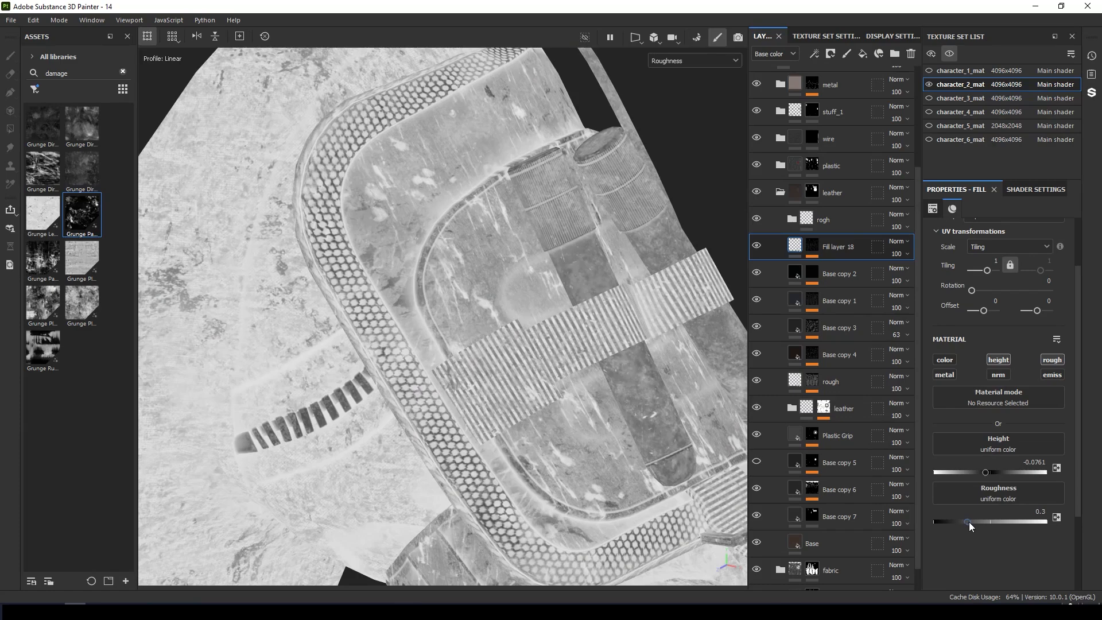
left_click_drag(969, 522, 1008, 524)
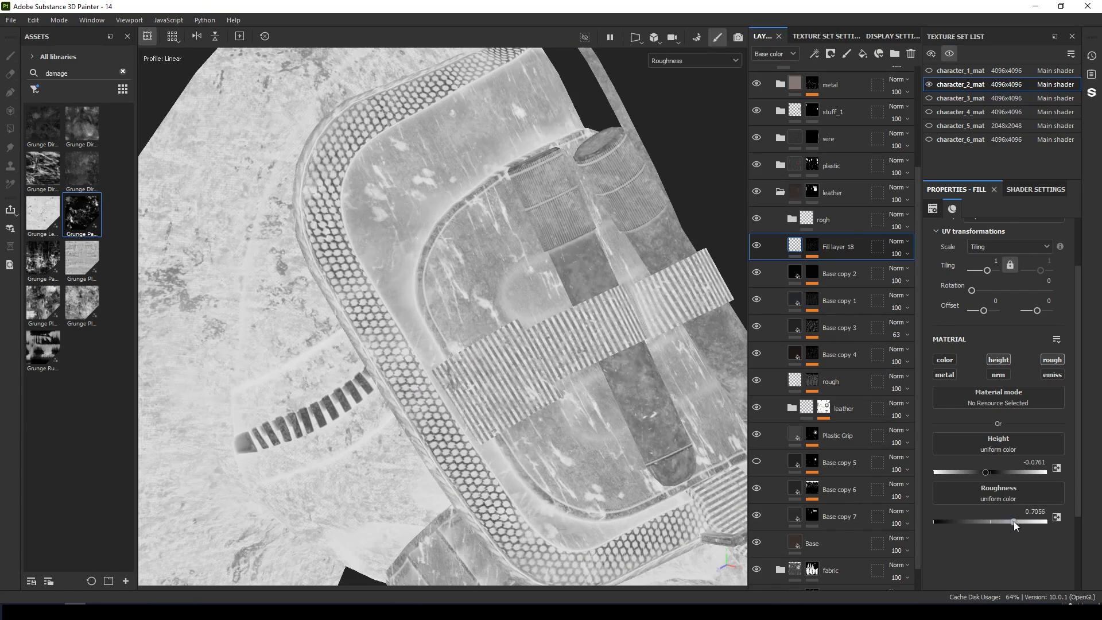
left_click_drag(43, 169, 806, 425)
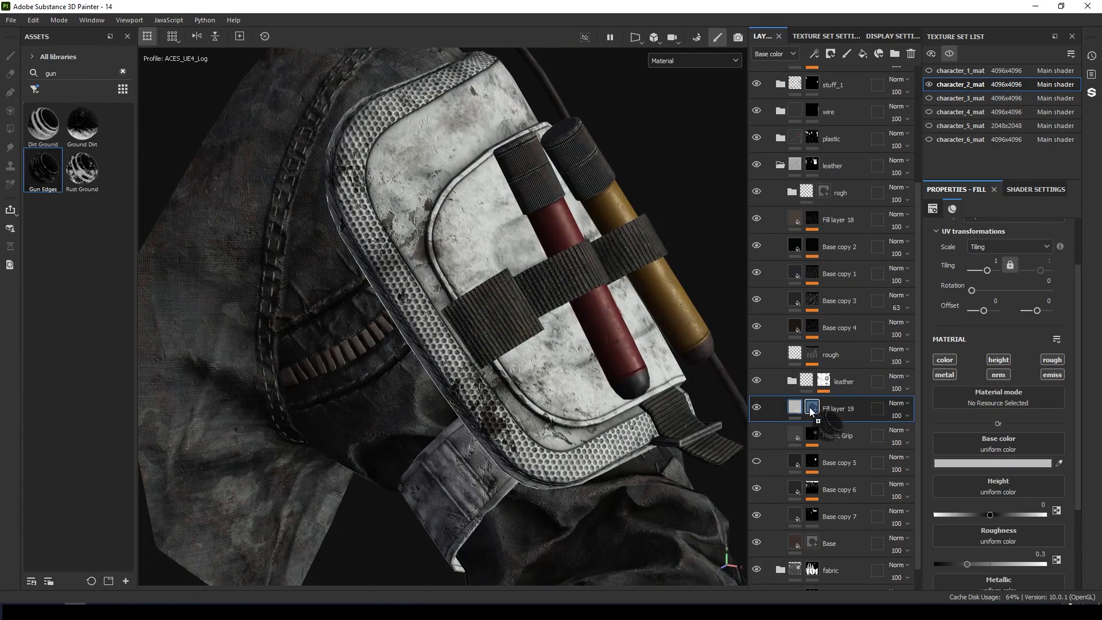
Set Fill layer 19's base color on the pouch to a mid grey, #747474.
left_click_drag(436, 242, 827, 412)
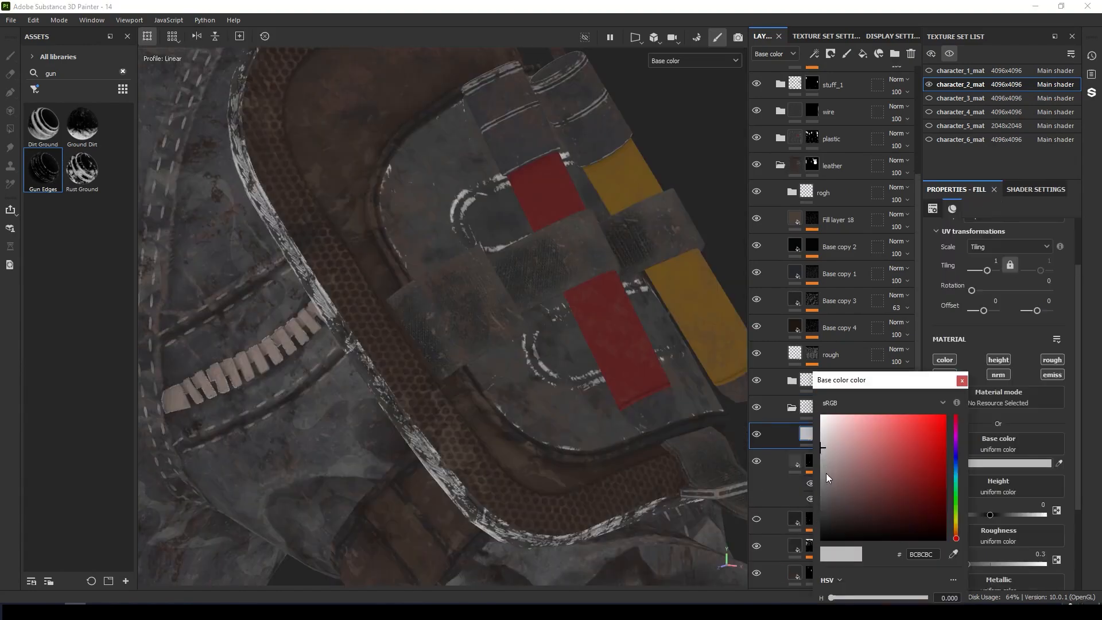
left_click_drag(825, 473, 813, 483)
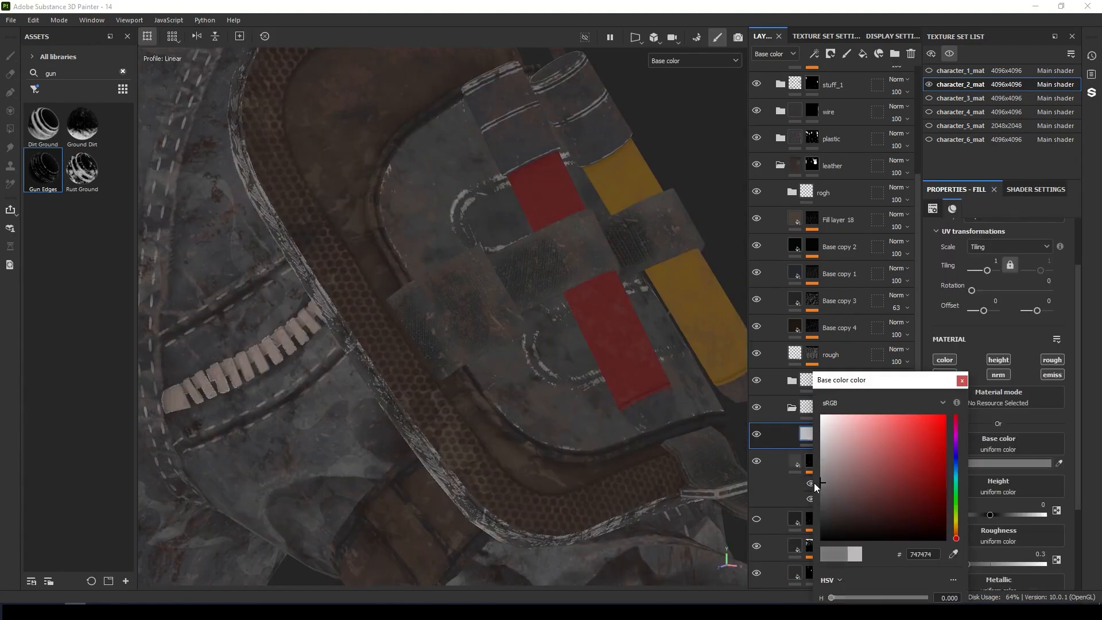
left_click(962, 380)
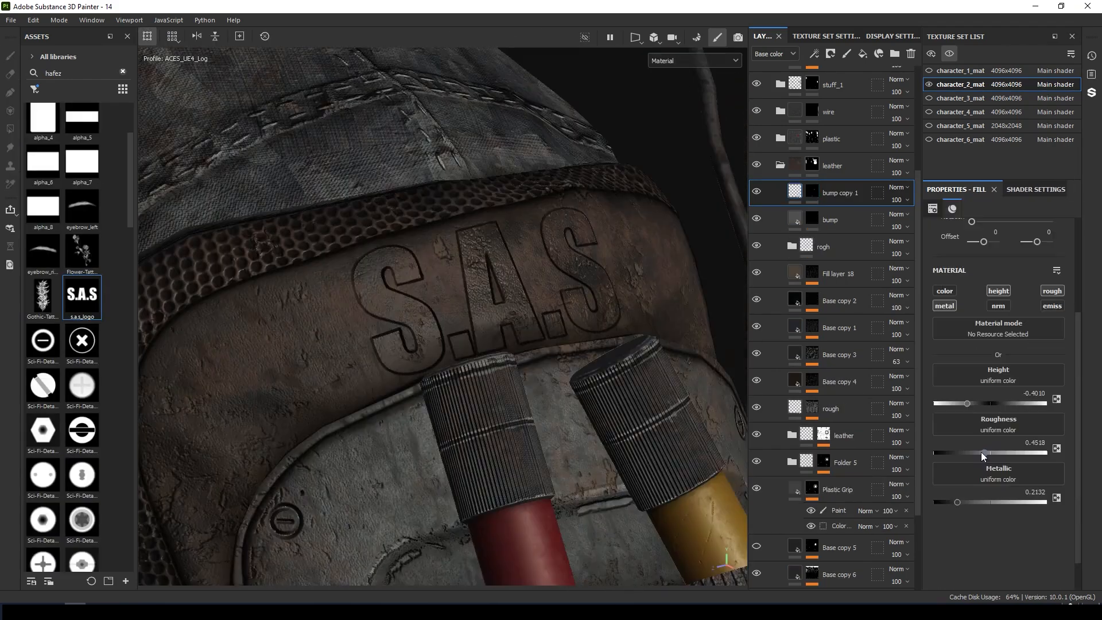
Add a Blur filter to the S.A.S logo's bump copy 1 layer and set its intensity to 0.07.
left_click_drag(981, 452, 987, 450)
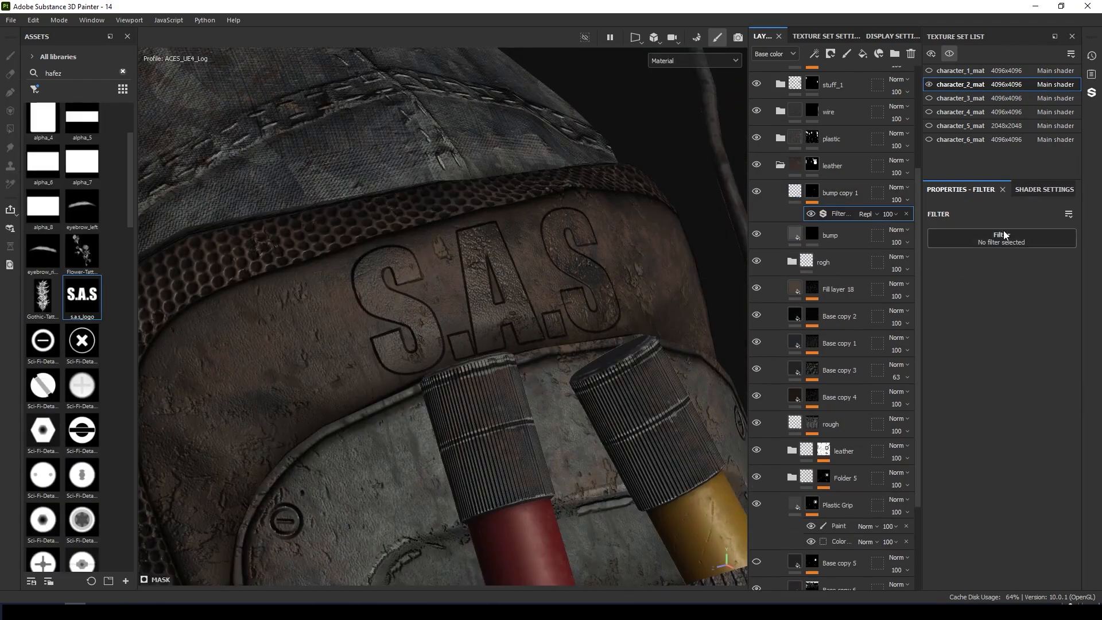
left_click(1003, 232)
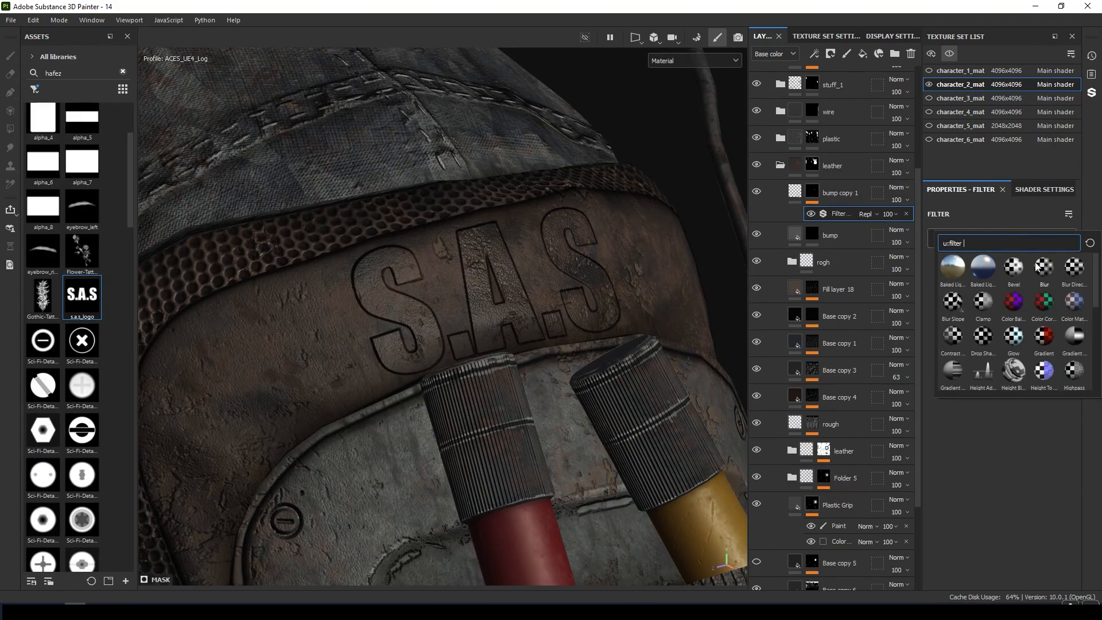
left_click(1014, 267)
left_click_drag(946, 298, 941, 296)
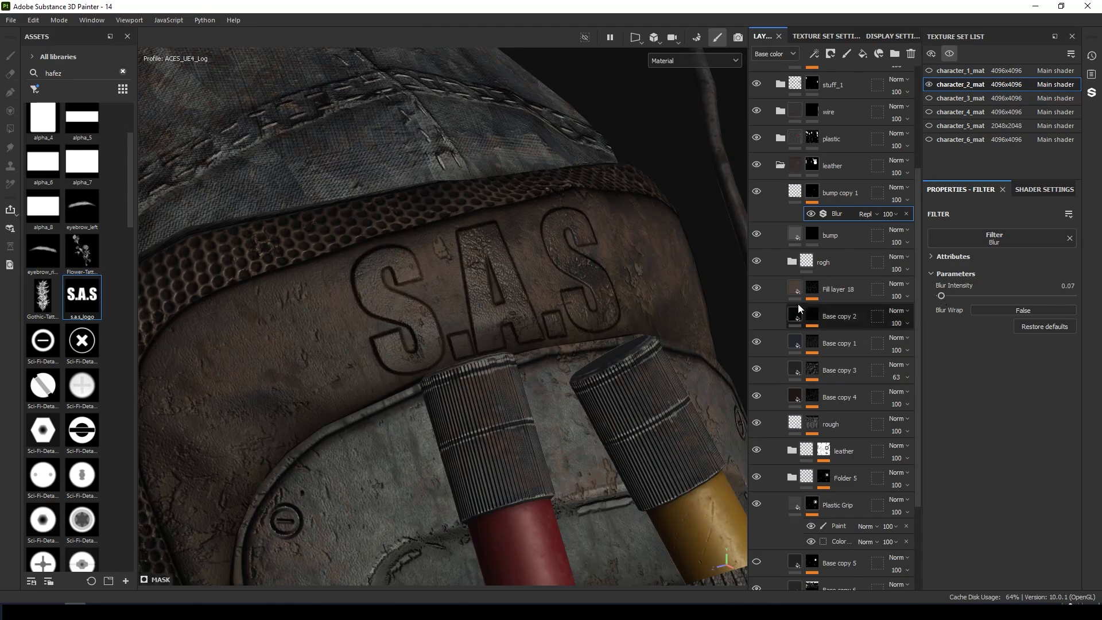
Stamp a Sci-Fi slot detail onto the round end cap on the plastic bump layer and adjust its height.
scroll(494, 275, "down", 6)
left_click_drag(459, 258, 389, 315, "alt")
scroll(276, 251, "down", 3)
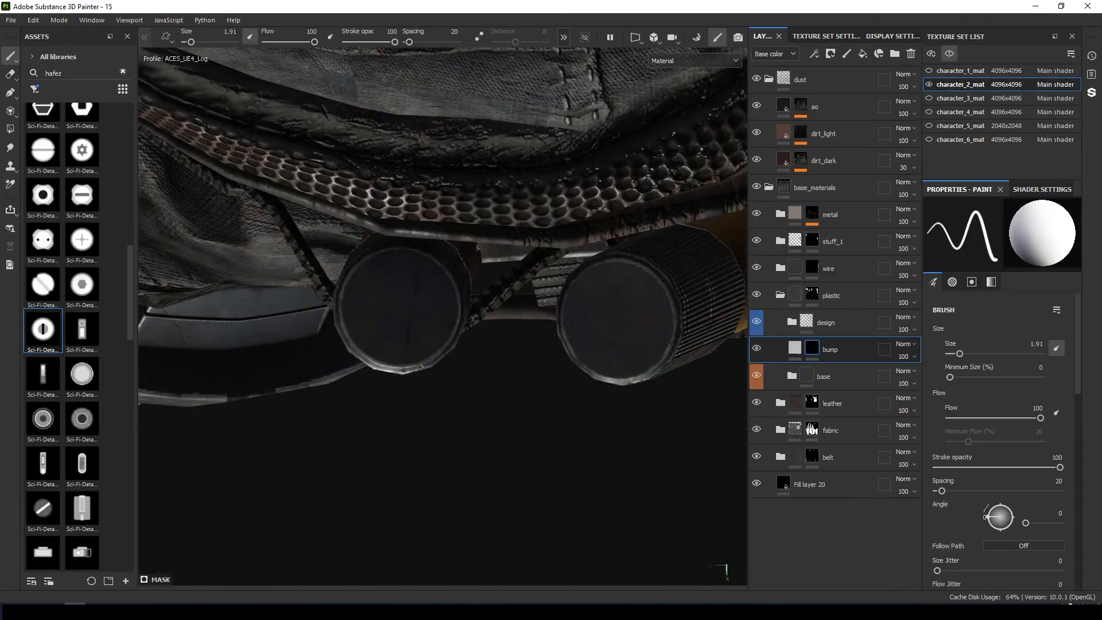
left_click(398, 304)
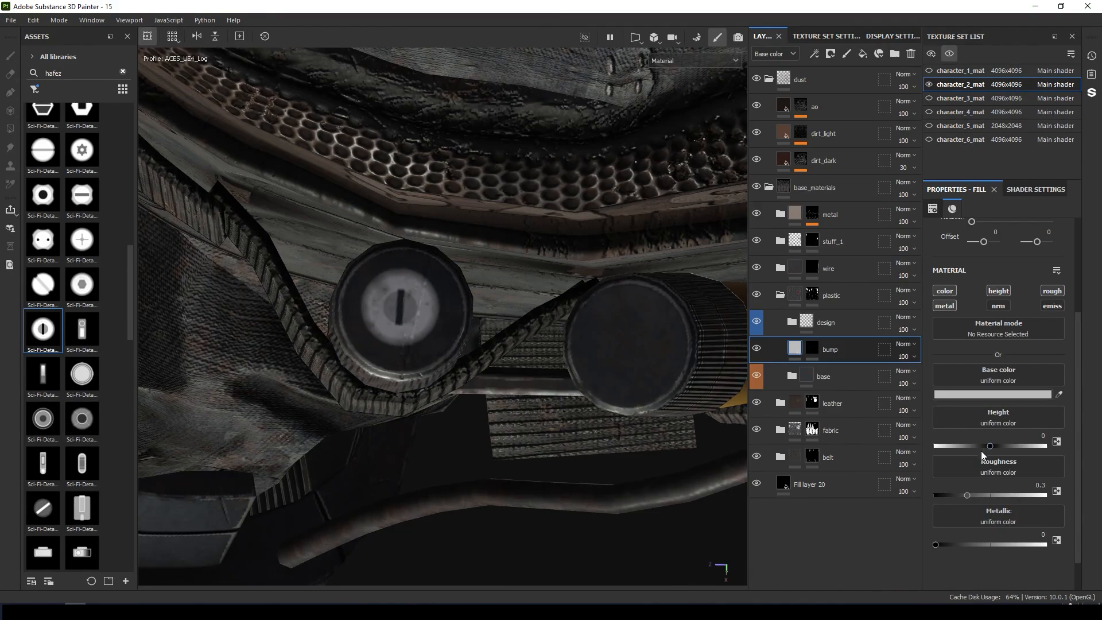
mouse_move(993, 447)
left_mouse_down()
mouse_move(1008, 443)
mouse_move(998, 443)
left_mouse_up()
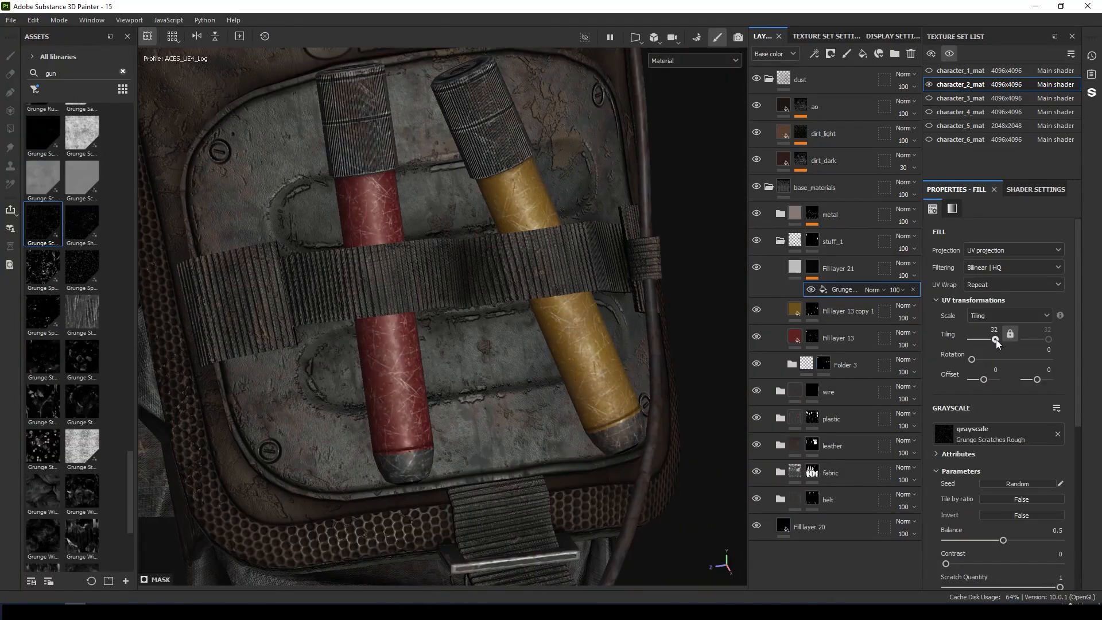
Lower the tiling of Fill layer 21's Grunge Scratches Rough mask.
left_click_drag(996, 339, 990, 339)
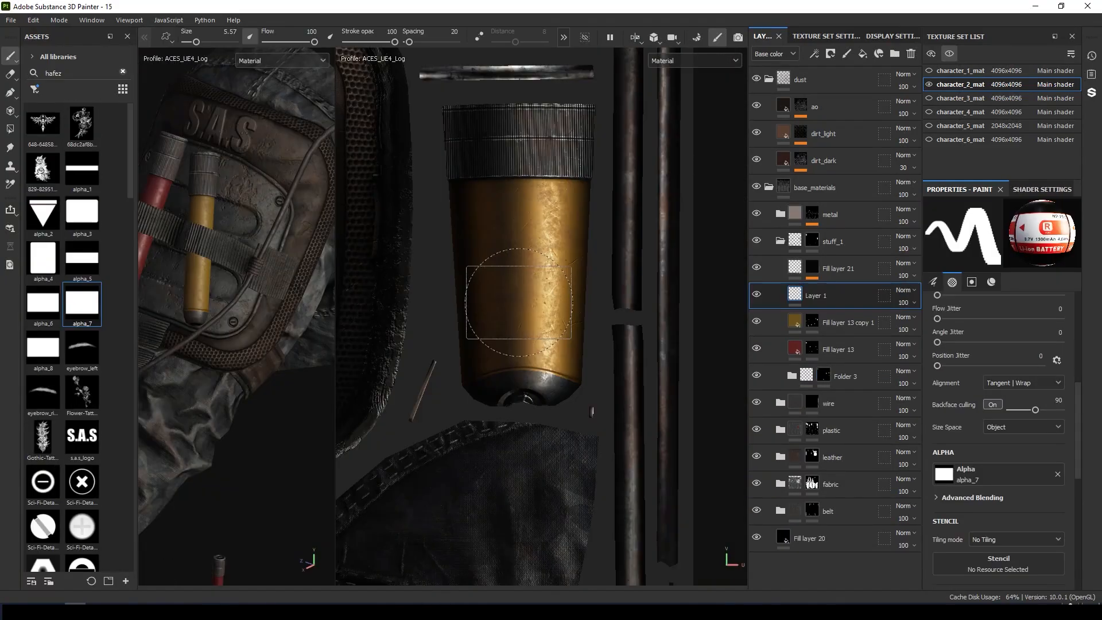
Stamp the battery label onto the yellow tube in Layer 1 and add a Levels effect to it.
left_click(519, 303)
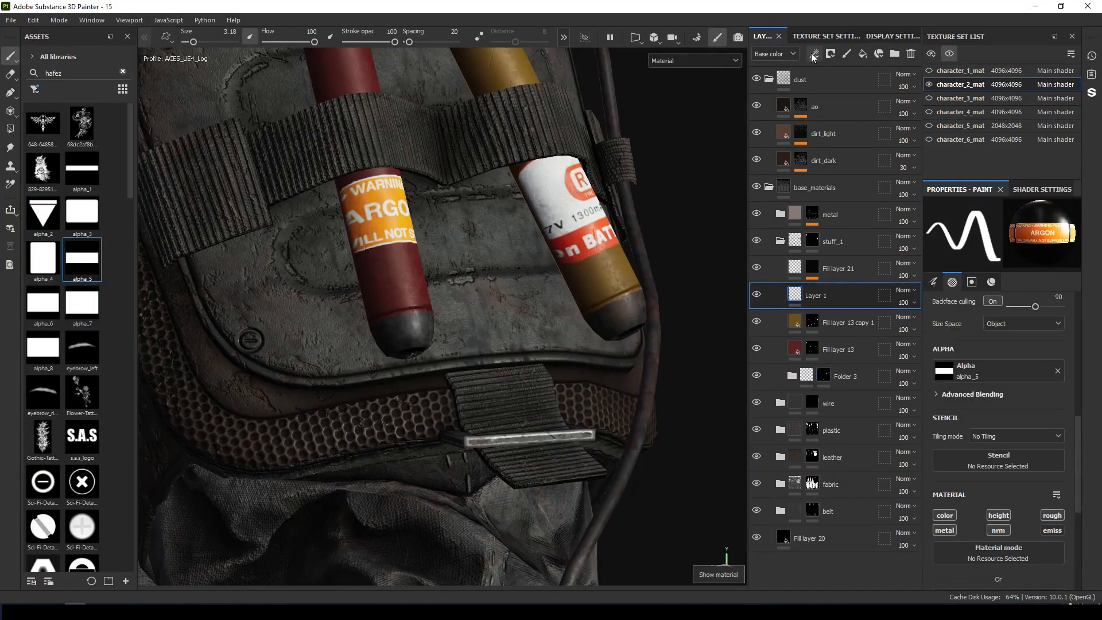
left_click(813, 53)
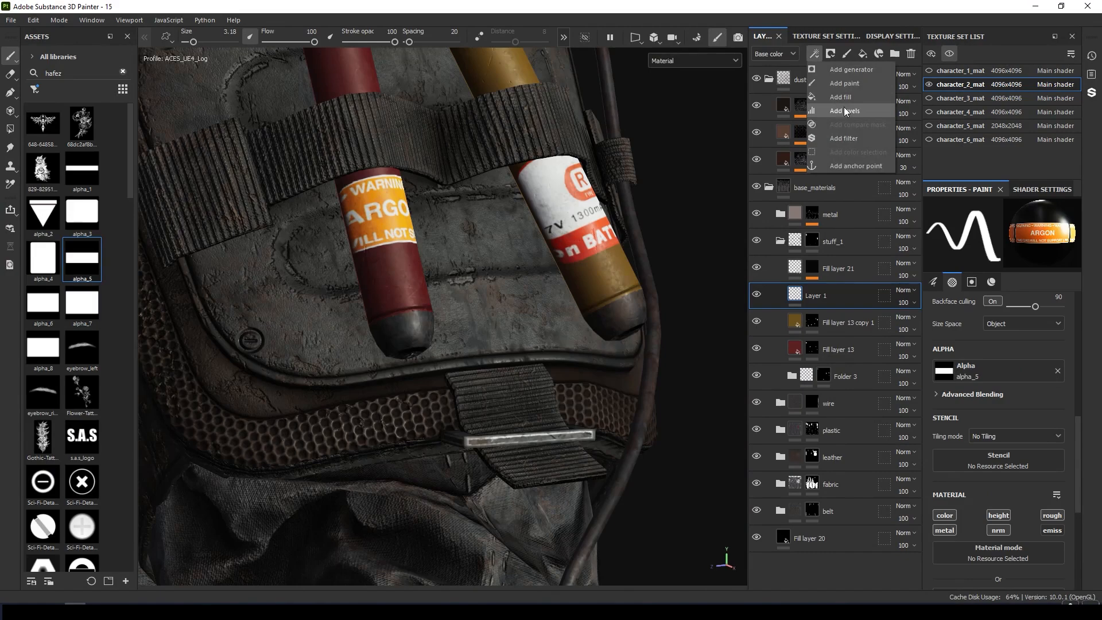
left_click(845, 109)
Create Fill layer 22 on the pouch with roughness about 0.68 and base color #403F3F.
left_click_drag(431, 230, 425, 287, "alt")
left_click_drag(934, 254, 1038, 253)
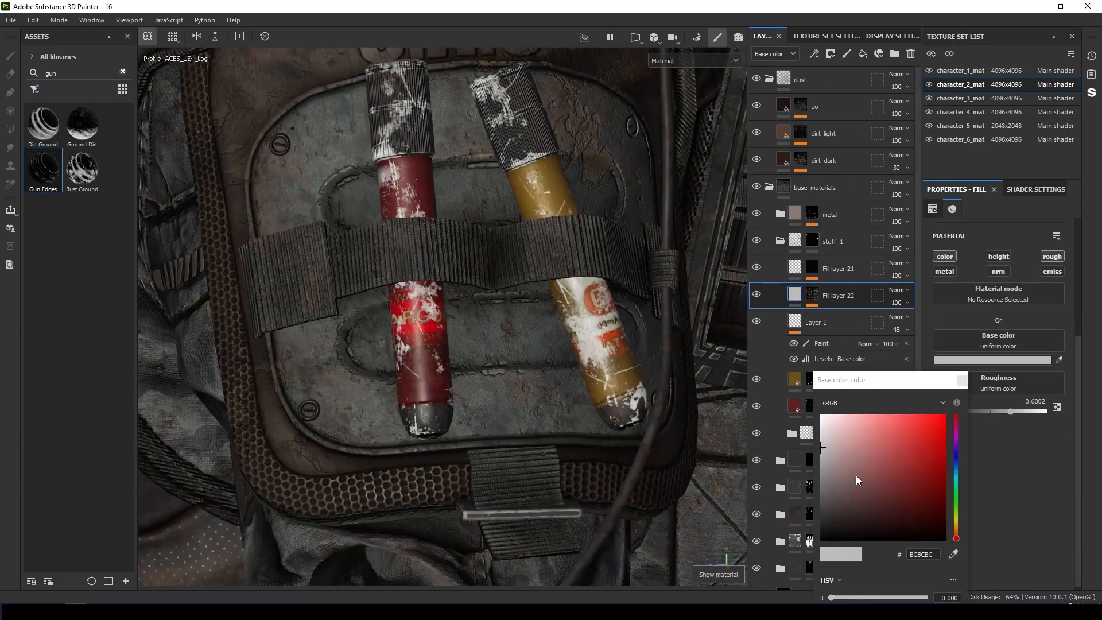
left_click_drag(855, 475, 819, 512)
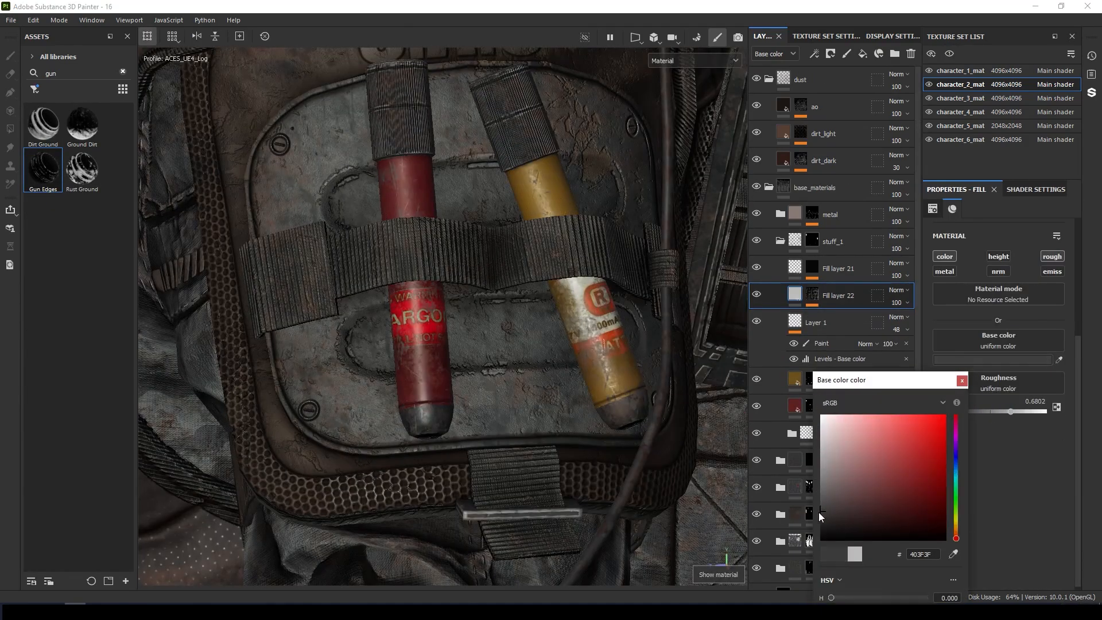
Create Fill layer 24 above the plastic group and load the monitor_1 texture as its base color.
left_click_drag(924, 155, 68, 264)
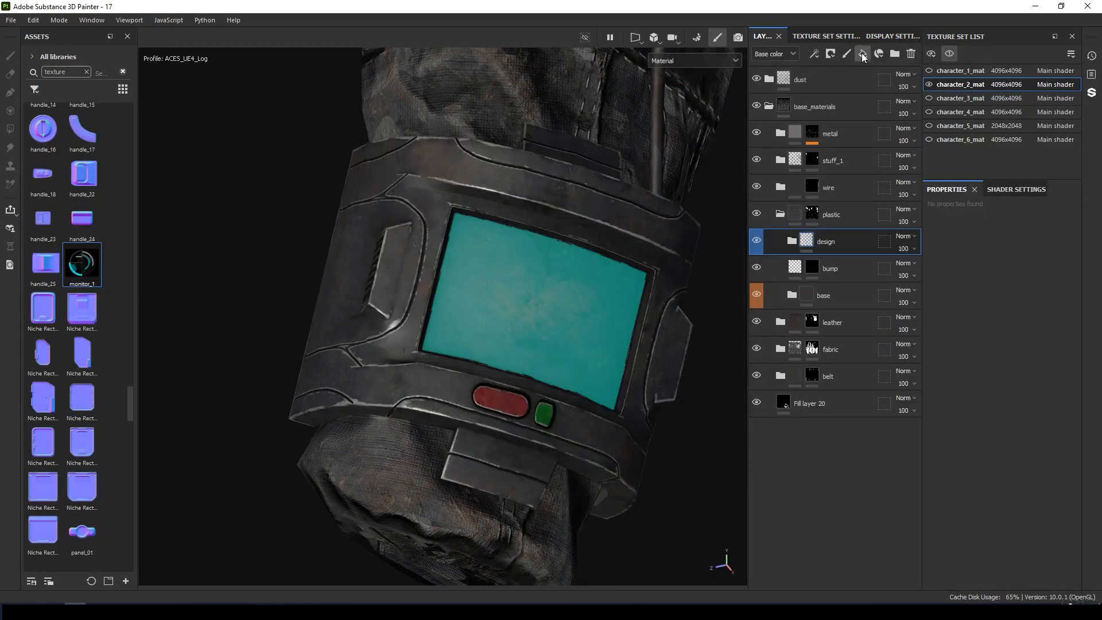
left_click_drag(81, 267, 904, 396)
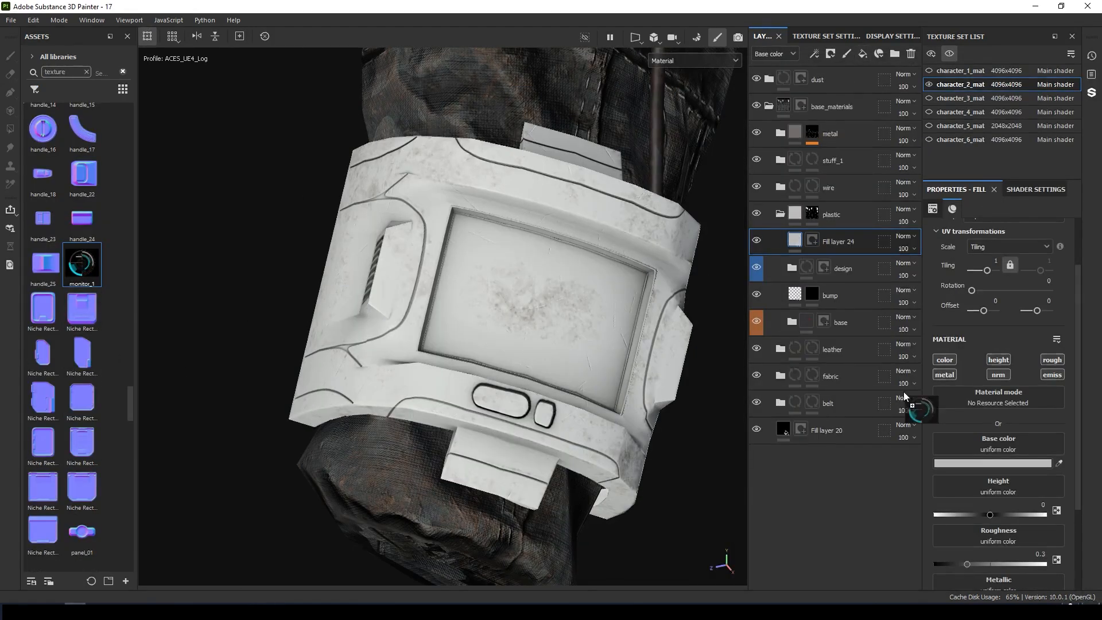
left_click_drag(989, 439, 983, 440)
left_click_drag(439, 254, 723, 196, "alt")
Add a color selection mask to Fill layer 24, picking the wrist device's screen color.
right_click(821, 241)
left_click(896, 70)
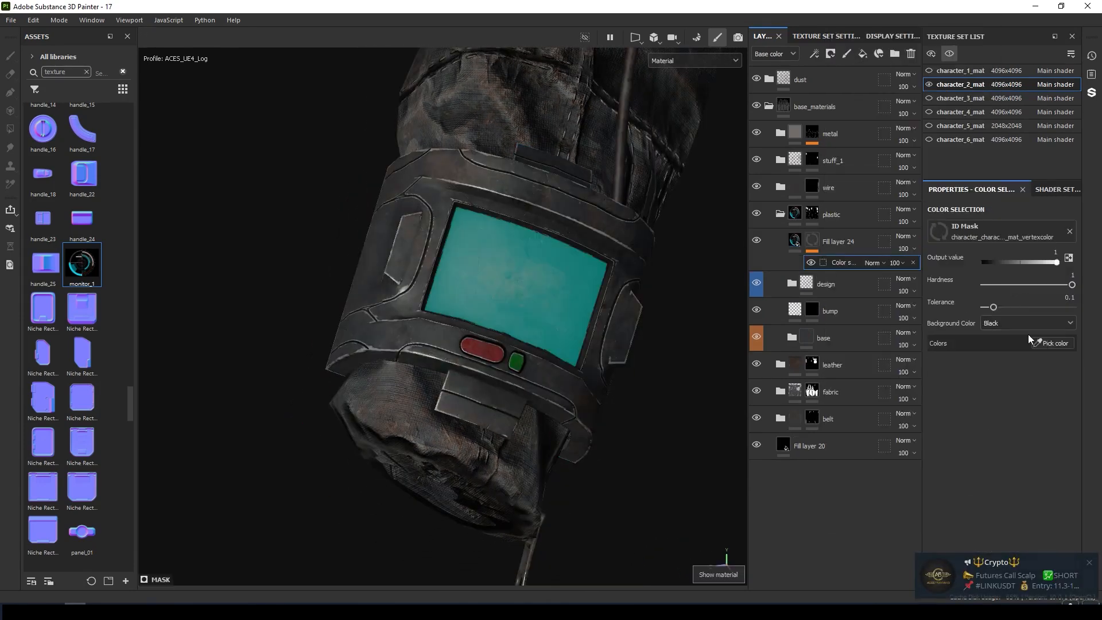
left_click(1041, 345)
left_click(543, 298)
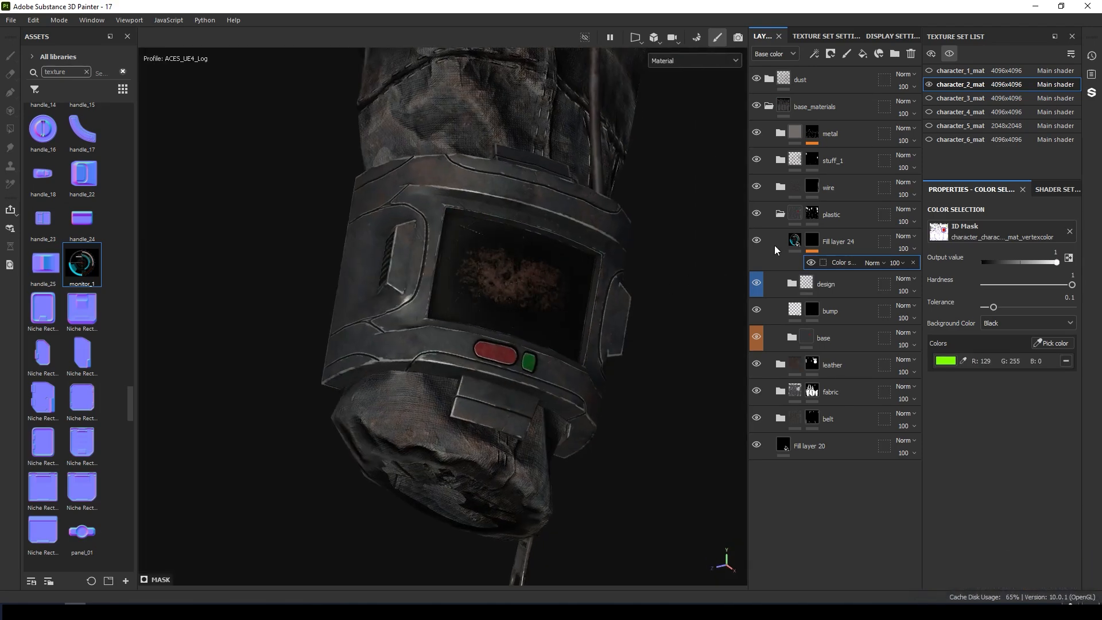
Fit the monitor_1 texture onto the screen by adjusting Fill layer 24's UV tiling and offset in the 2D view.
left_click(756, 240)
left_click(756, 240)
left_click(795, 241)
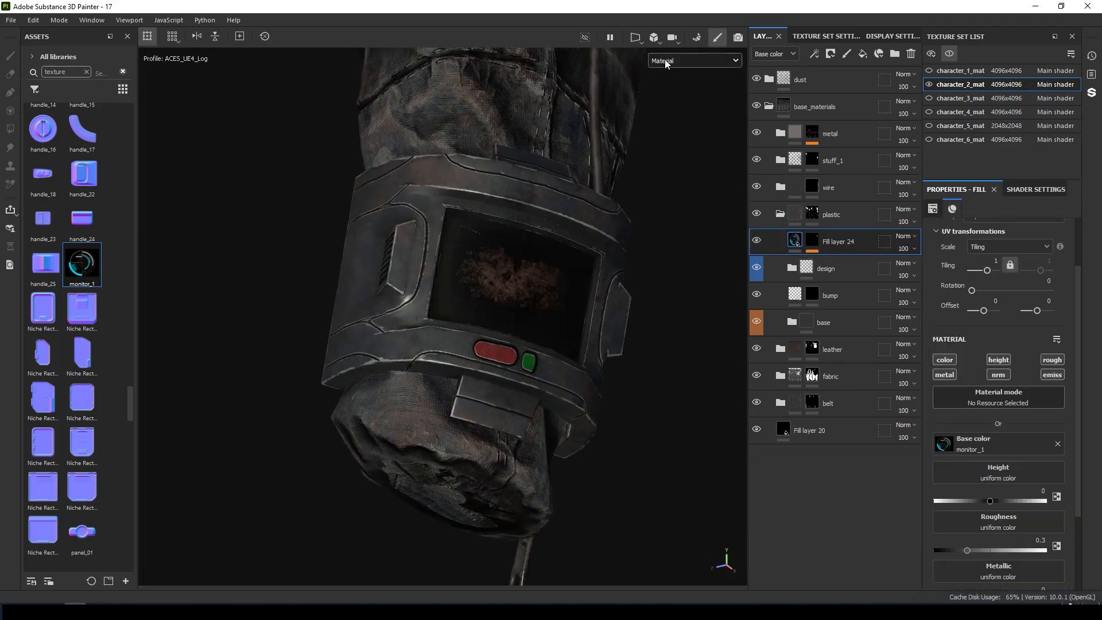
mouse_move(638, 40)
left_click(665, 55)
scroll(573, 155, "down", 4)
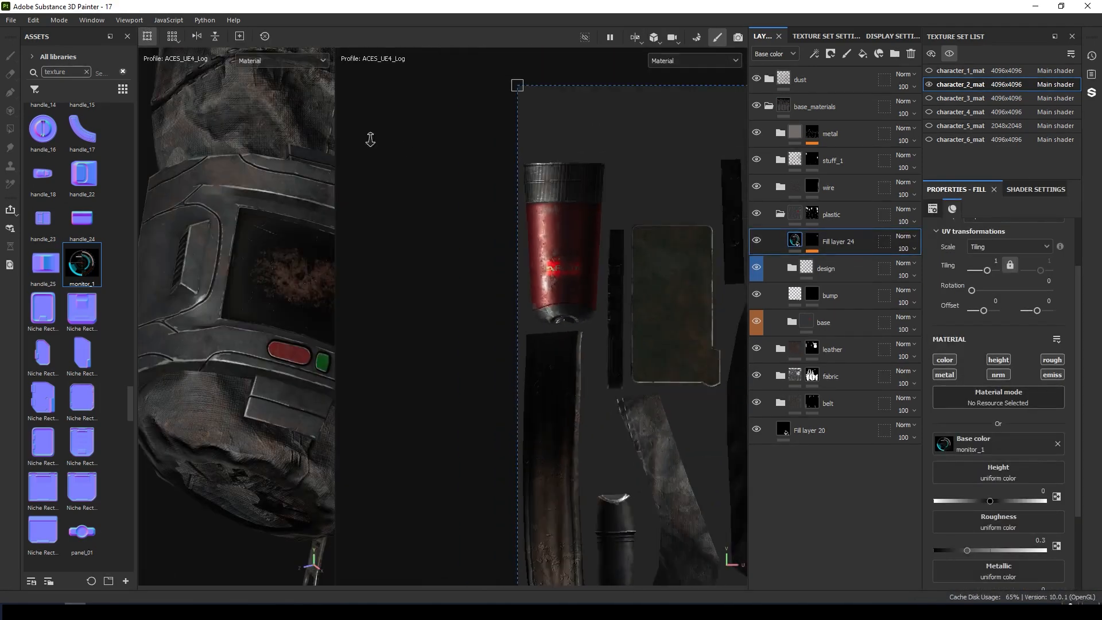
key("f")
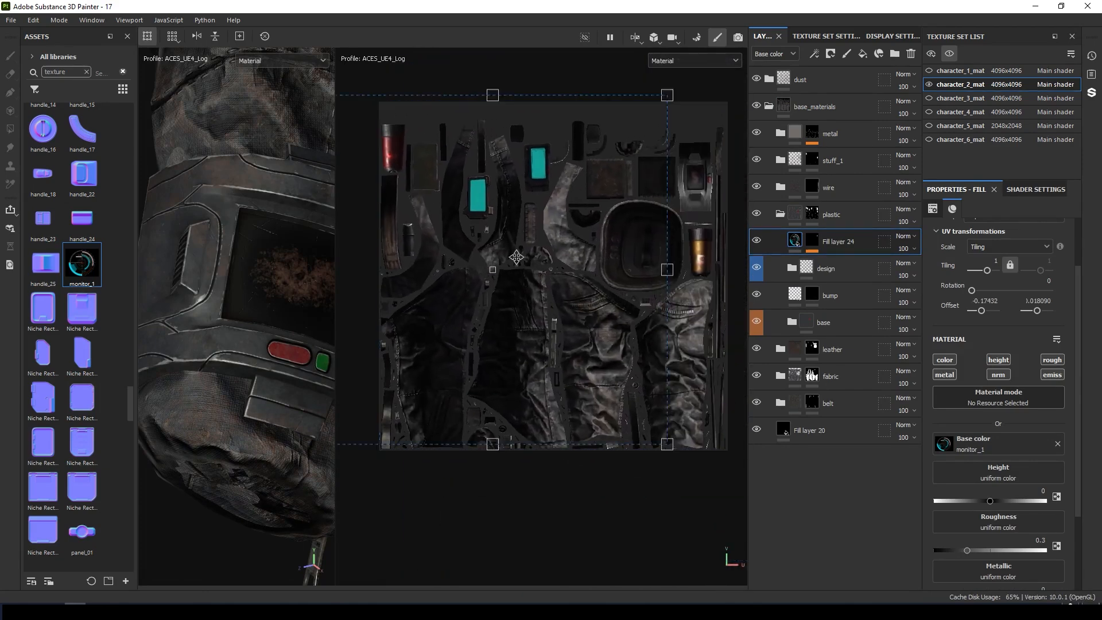
left_click_drag(544, 289, 696, 189)
left_click_drag(679, 241, 715, 242)
middle_click_drag(696, 177, 567, 260, "alt")
left_click_drag(737, 434, 435, 135)
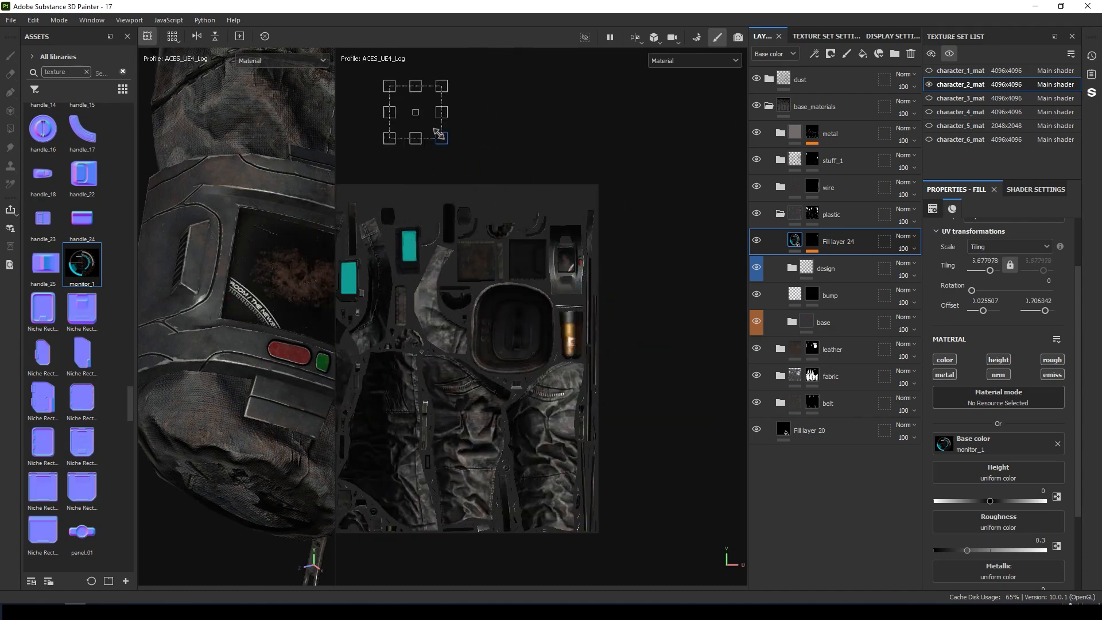
left_click_drag(465, 177, 560, 247)
scroll(560, 246, "up", 9)
left_click_drag(716, 463, 590, 335)
Paint Fill layer 25's mask across the monitor screen with the Basic Soft brush.
left_click_drag(548, 293, 618, 349)
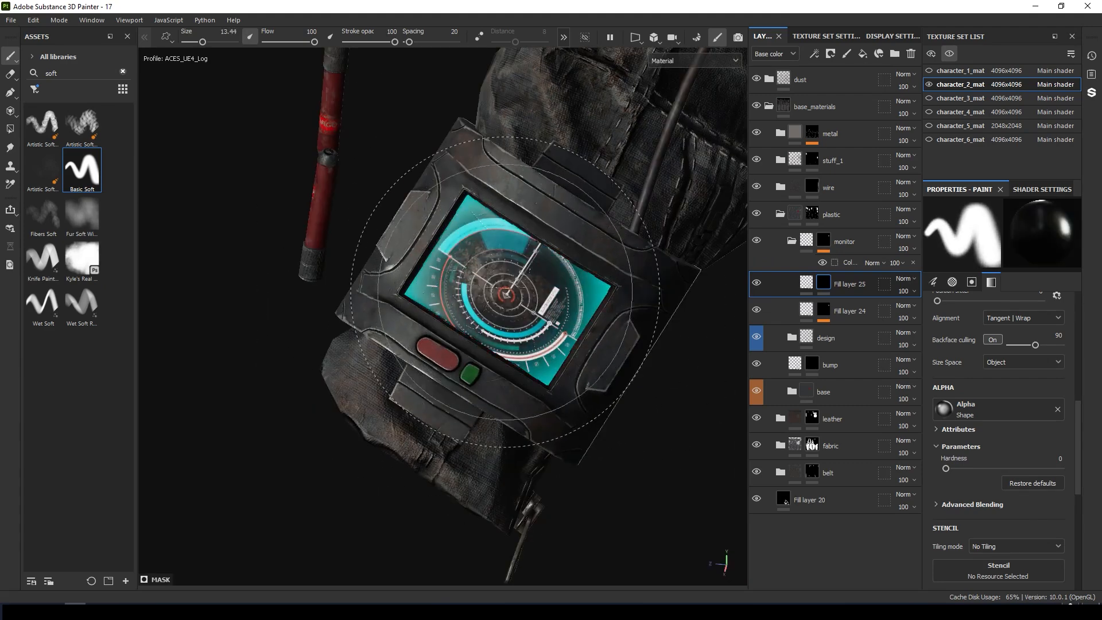
right_click_drag(505, 292, 610, 312, "alt")
left_click_drag(610, 313, 745, 288, "alt")
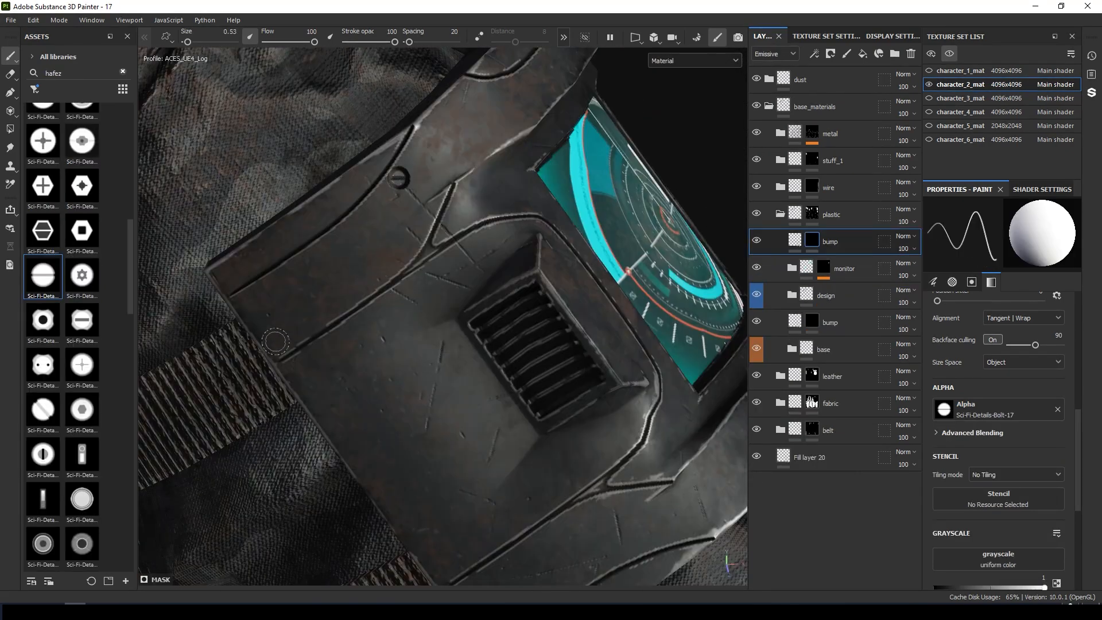
Stamp Sci-Fi-Details-Bolt-17 screws around the wrist device's frame on the bump layer, shrinking the brush.
left_click_drag(275, 341, 419, 391, "alt")
left_click_drag(429, 293, 324, 262, "alt")
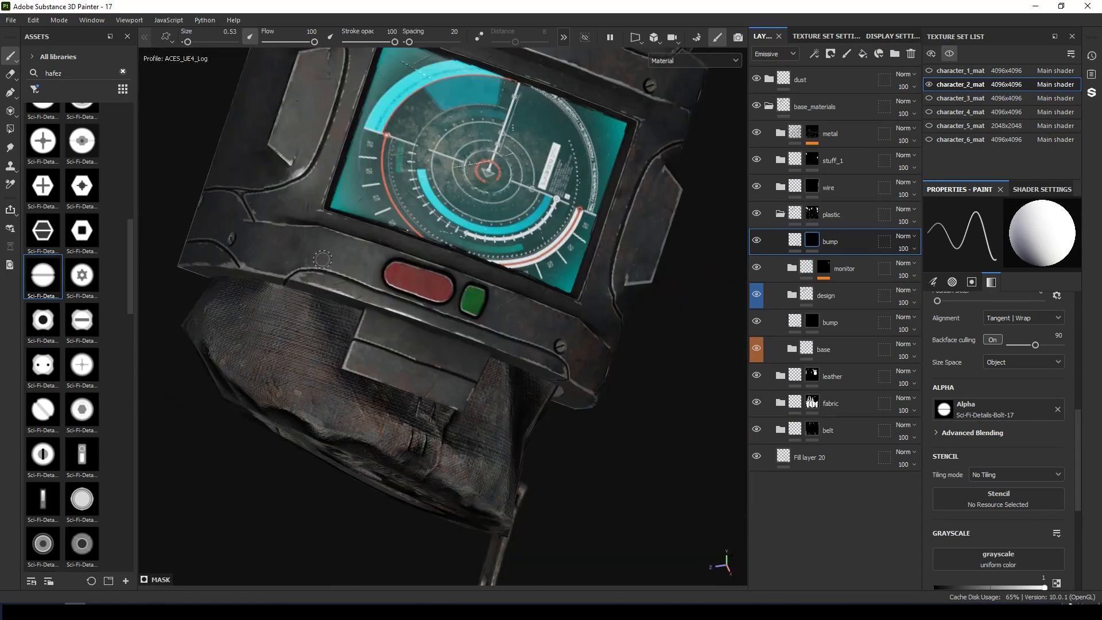
left_click_drag(399, 371, 375, 339, "alt")
scroll(355, 366, "up", 3)
key("[")
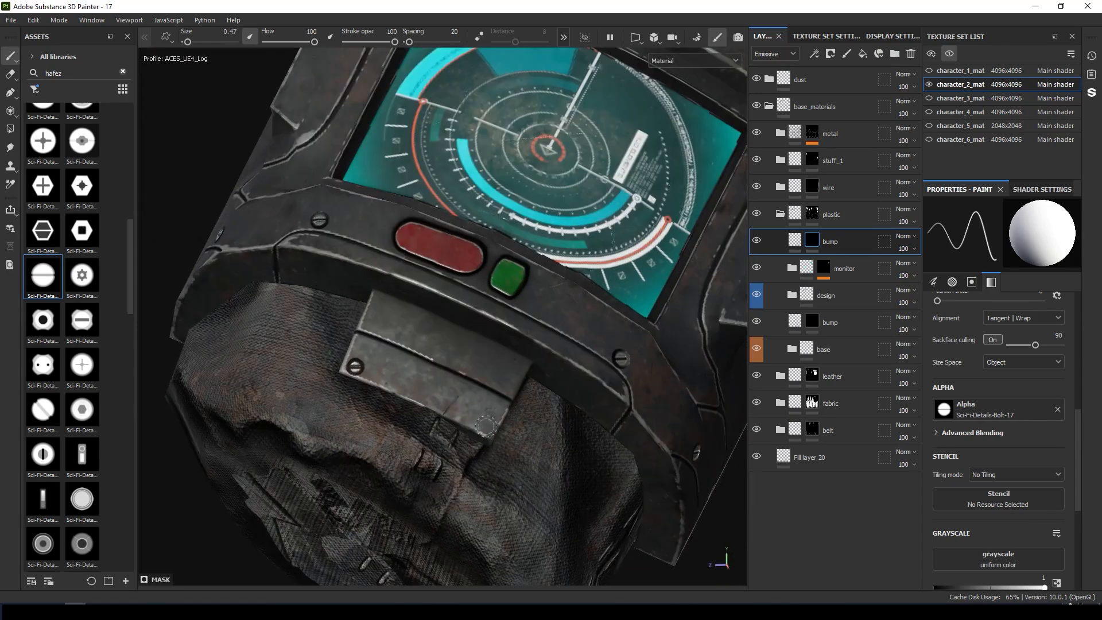
left_click_drag(486, 425, 387, 242, "alt")
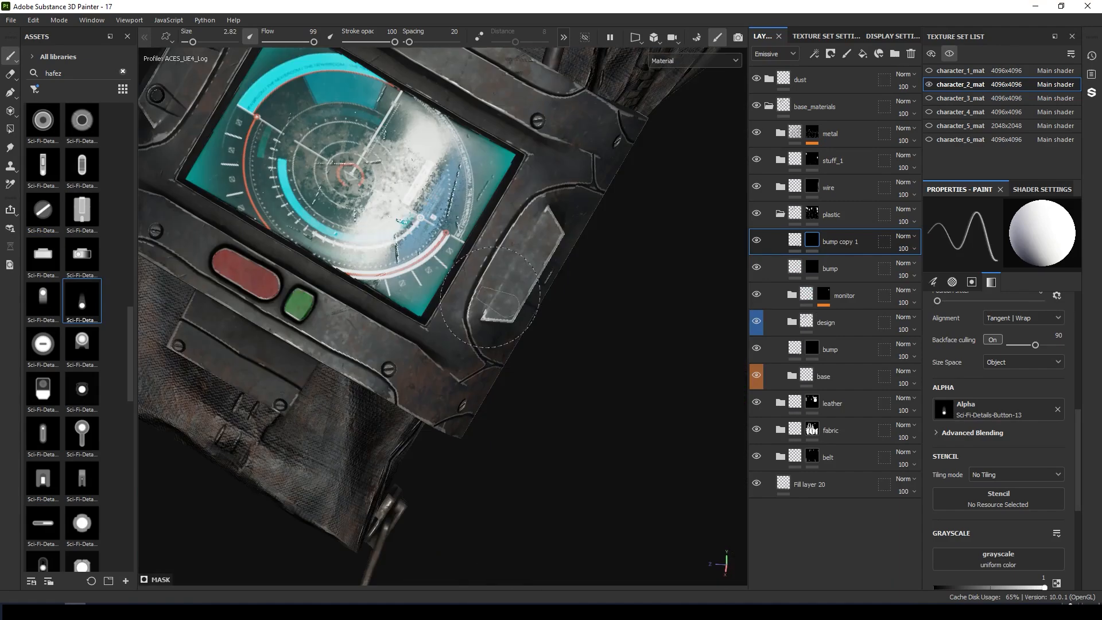
Stamp Sci-Fi button details onto the wrist device's side panel on bump copy 1 and Fill layer 26.
left_click(508, 301)
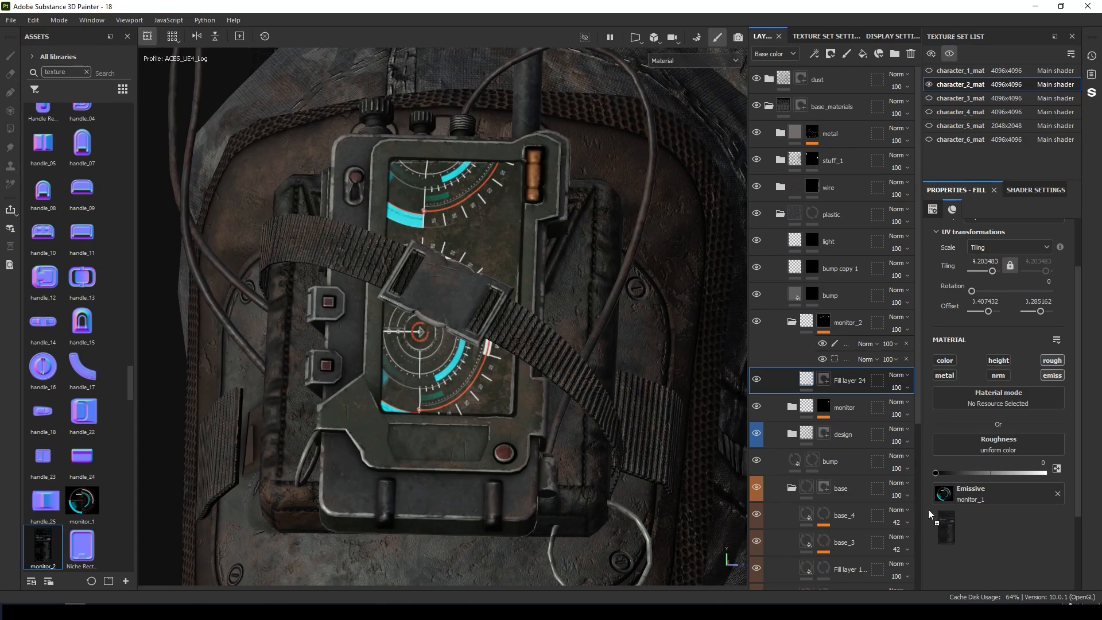
left_click_drag(928, 509, 954, 499)
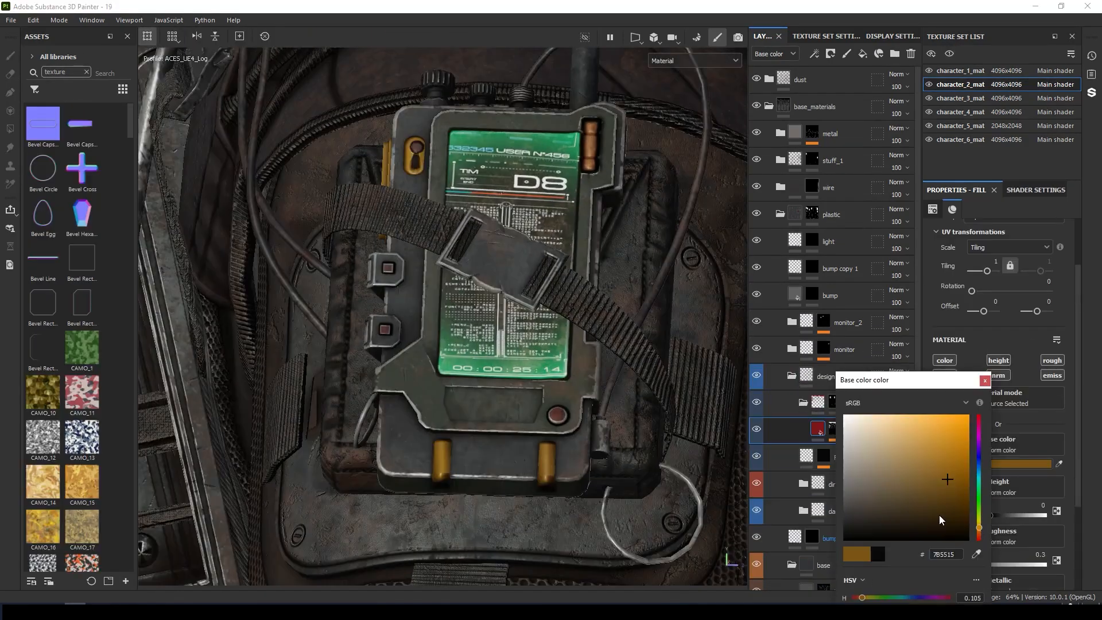
left_click_drag(940, 520, 932, 498)
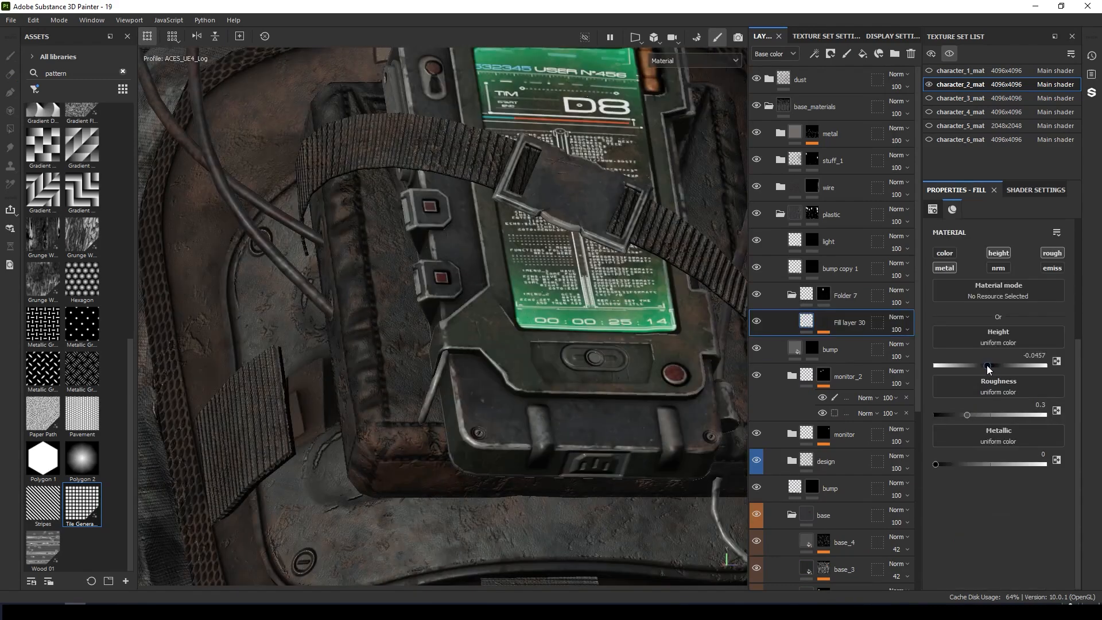
Adjust the Tile Generator tiling of Fill layer 30's perforated dot mask and set its height to -0.0964.
left_click_drag(987, 365, 984, 366)
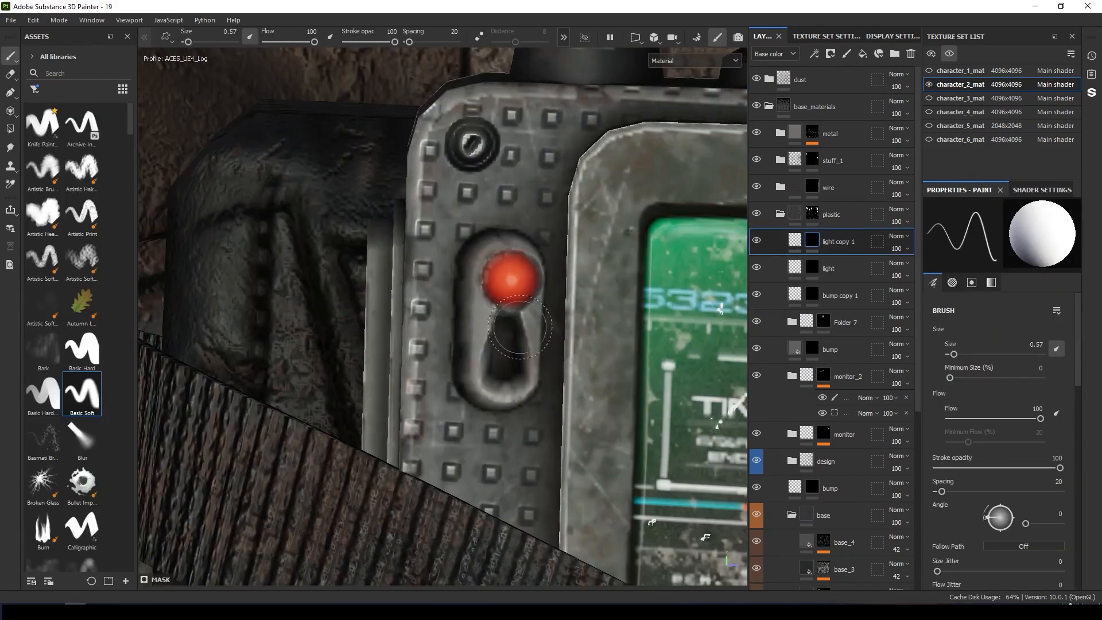
scroll(189, 281, "down", 5)
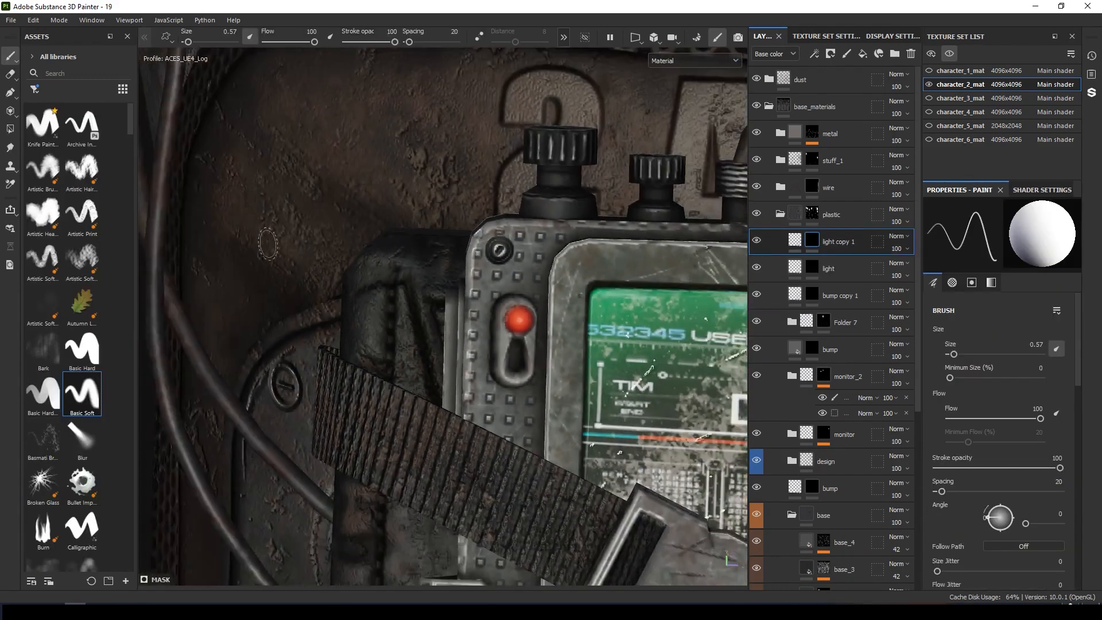
Apply a Stripes pattern to Fill layer 31 on the radio's antenna and adjust its histogram.
left_click_drag(190, 281, 362, 308, "alt")
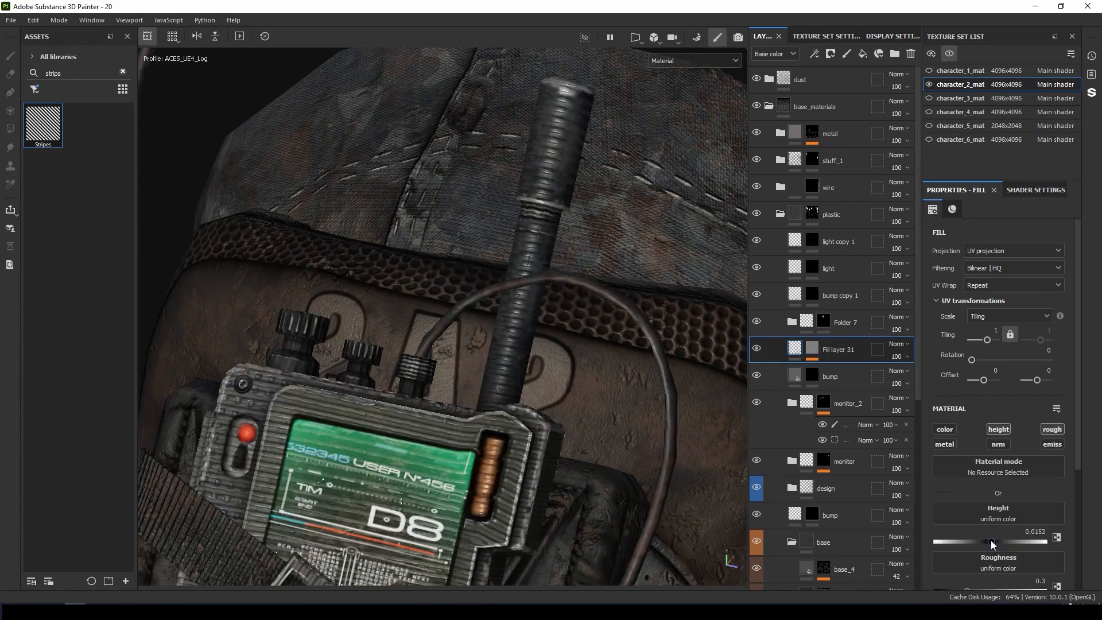
left_click_drag(992, 543, 988, 543)
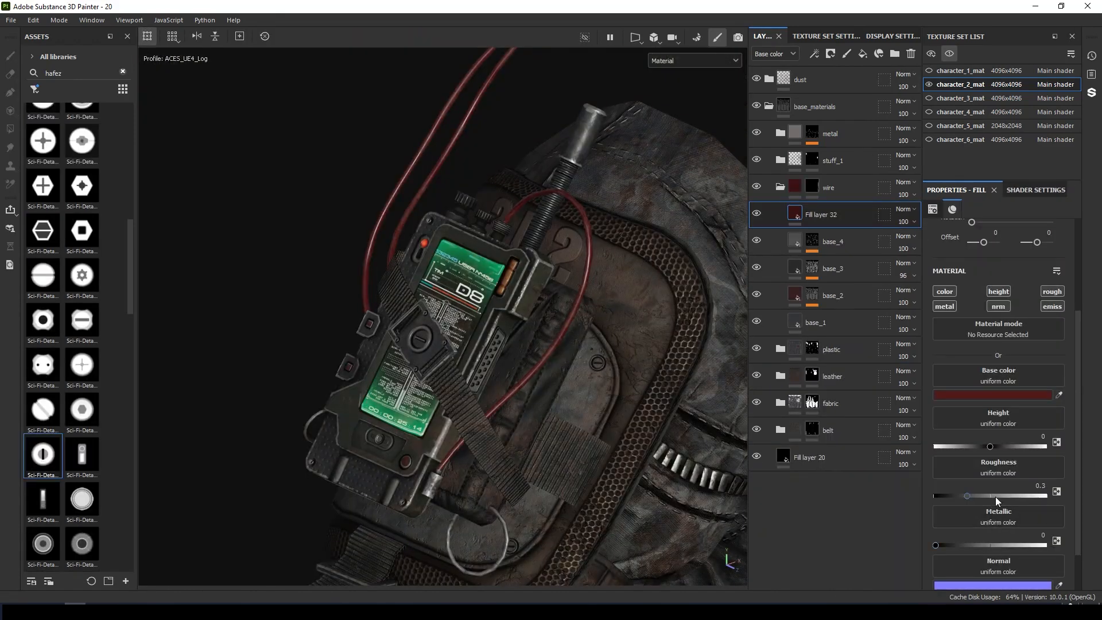
Raise Fill layer 32's roughness on the red wire and set Fill layer 33's base color to black, #000000.
left_click_drag(1010, 493, 1024, 494)
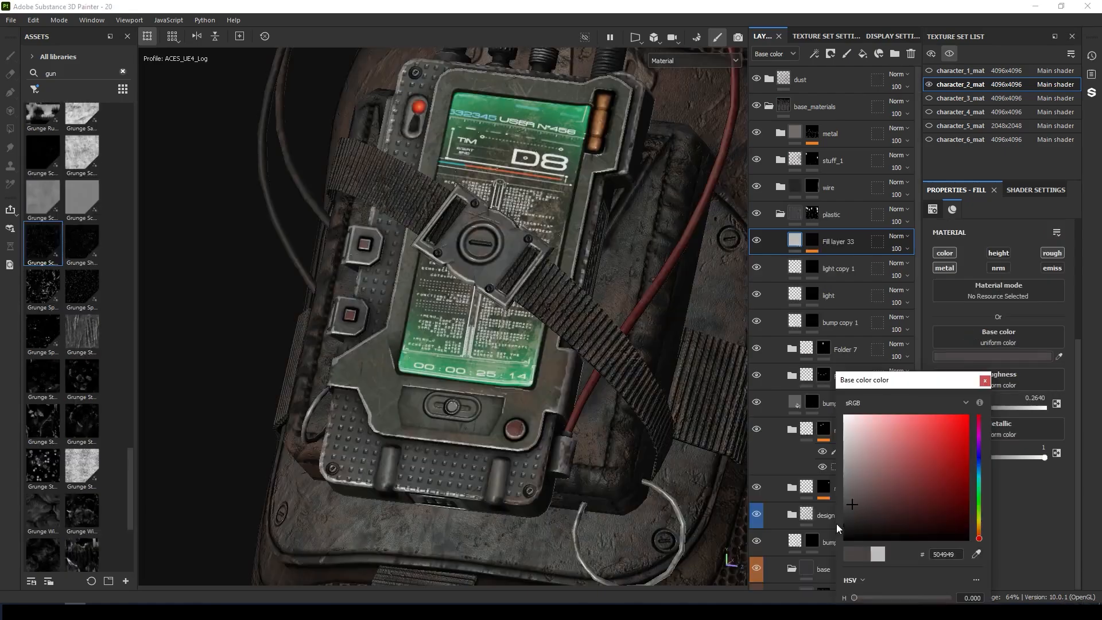
left_click_drag(835, 524, 810, 571)
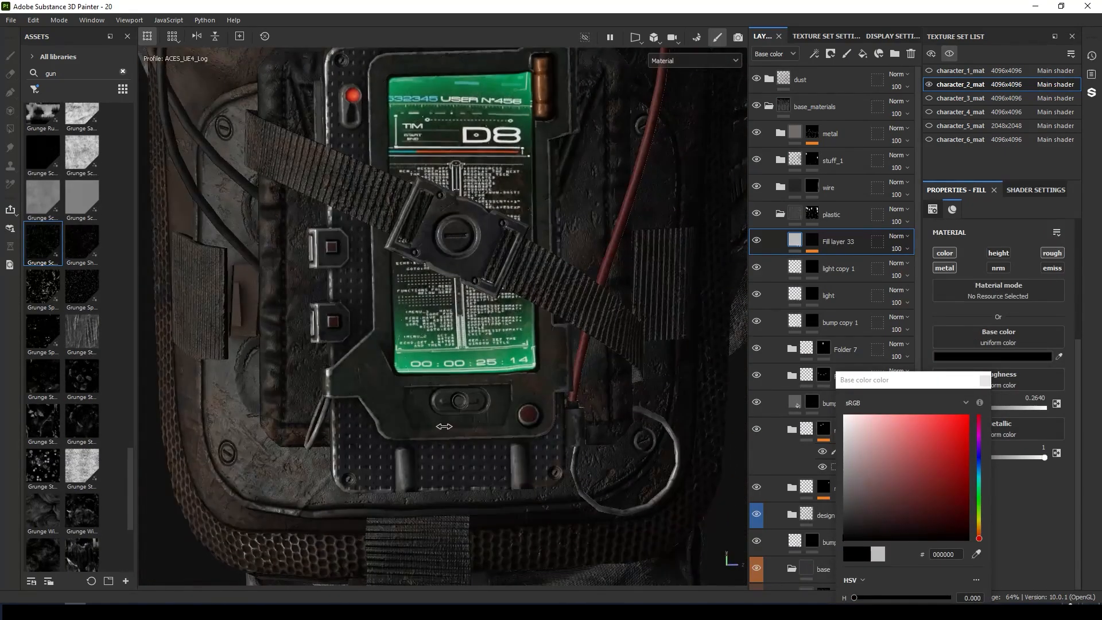